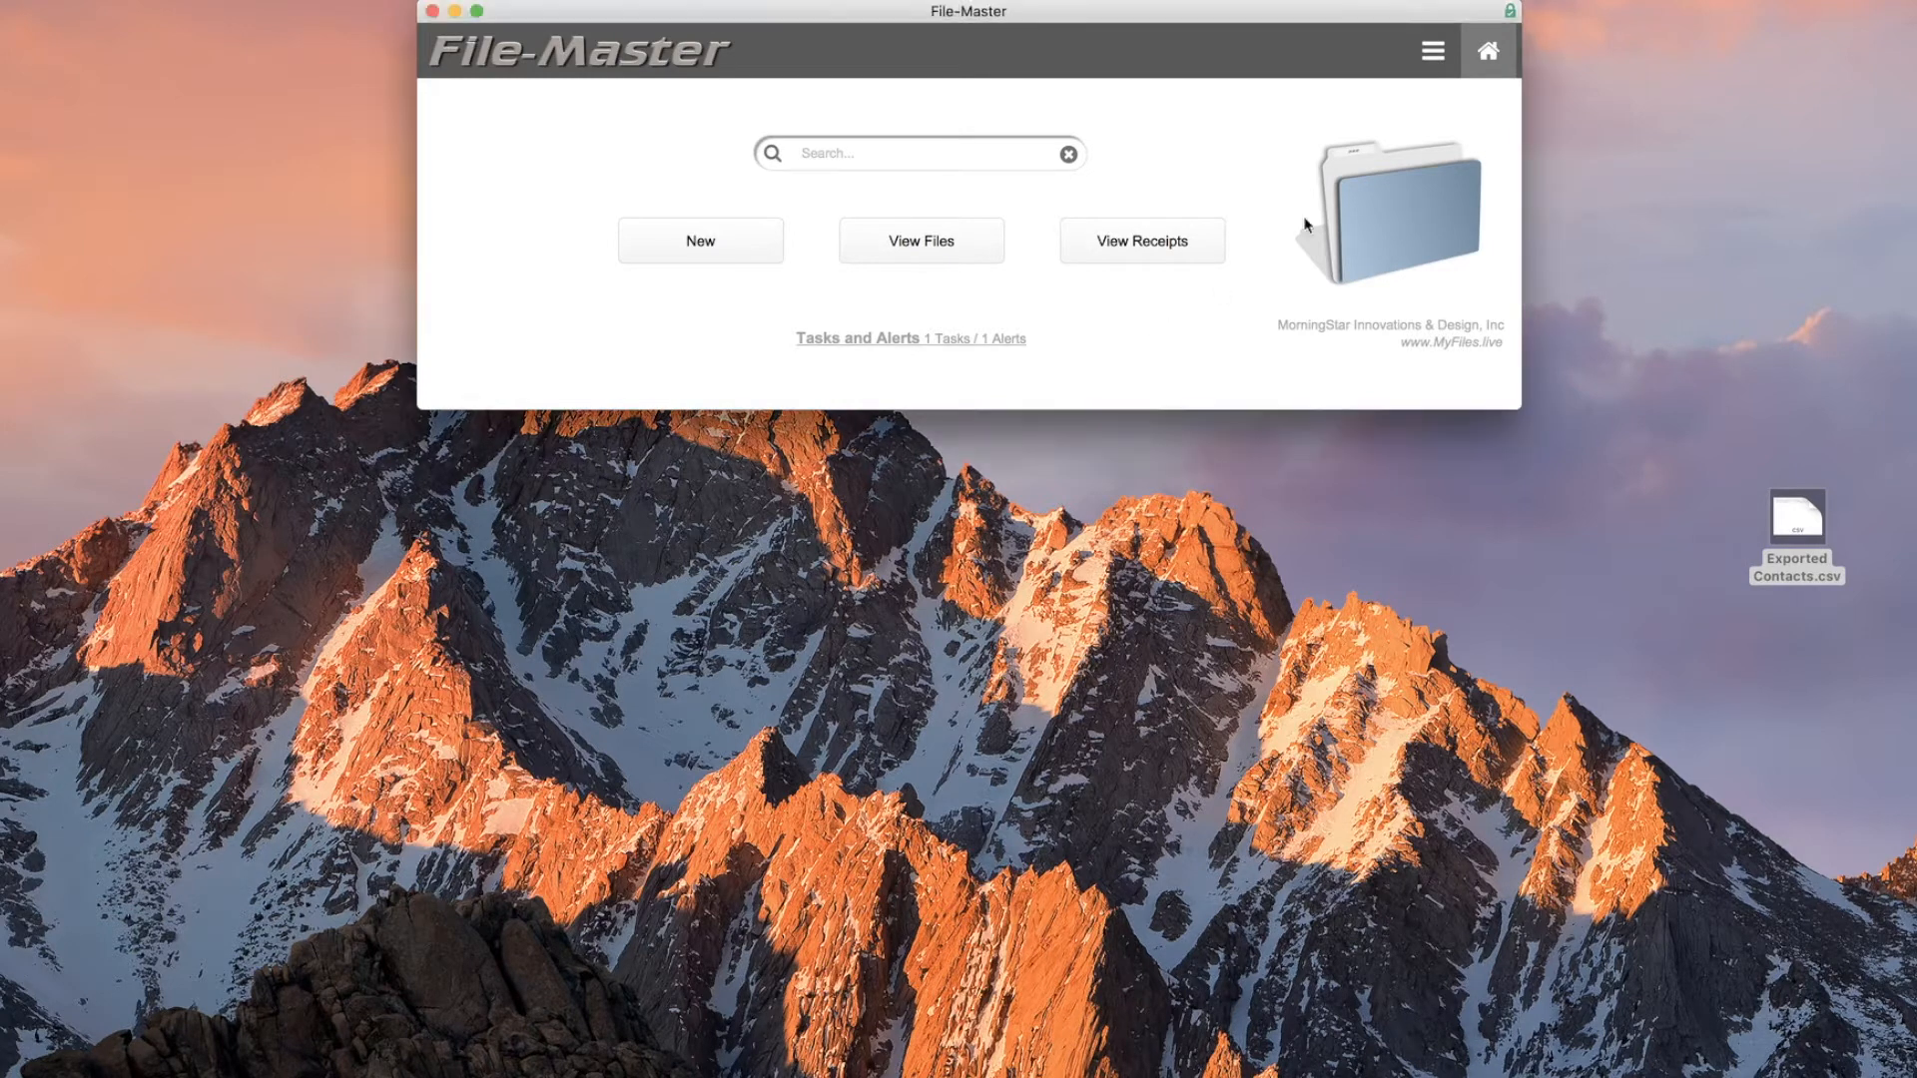
Open the Import Files page for bringing contacts into File-Master
{"action": "left_click", "coordinate": [1432, 50]}
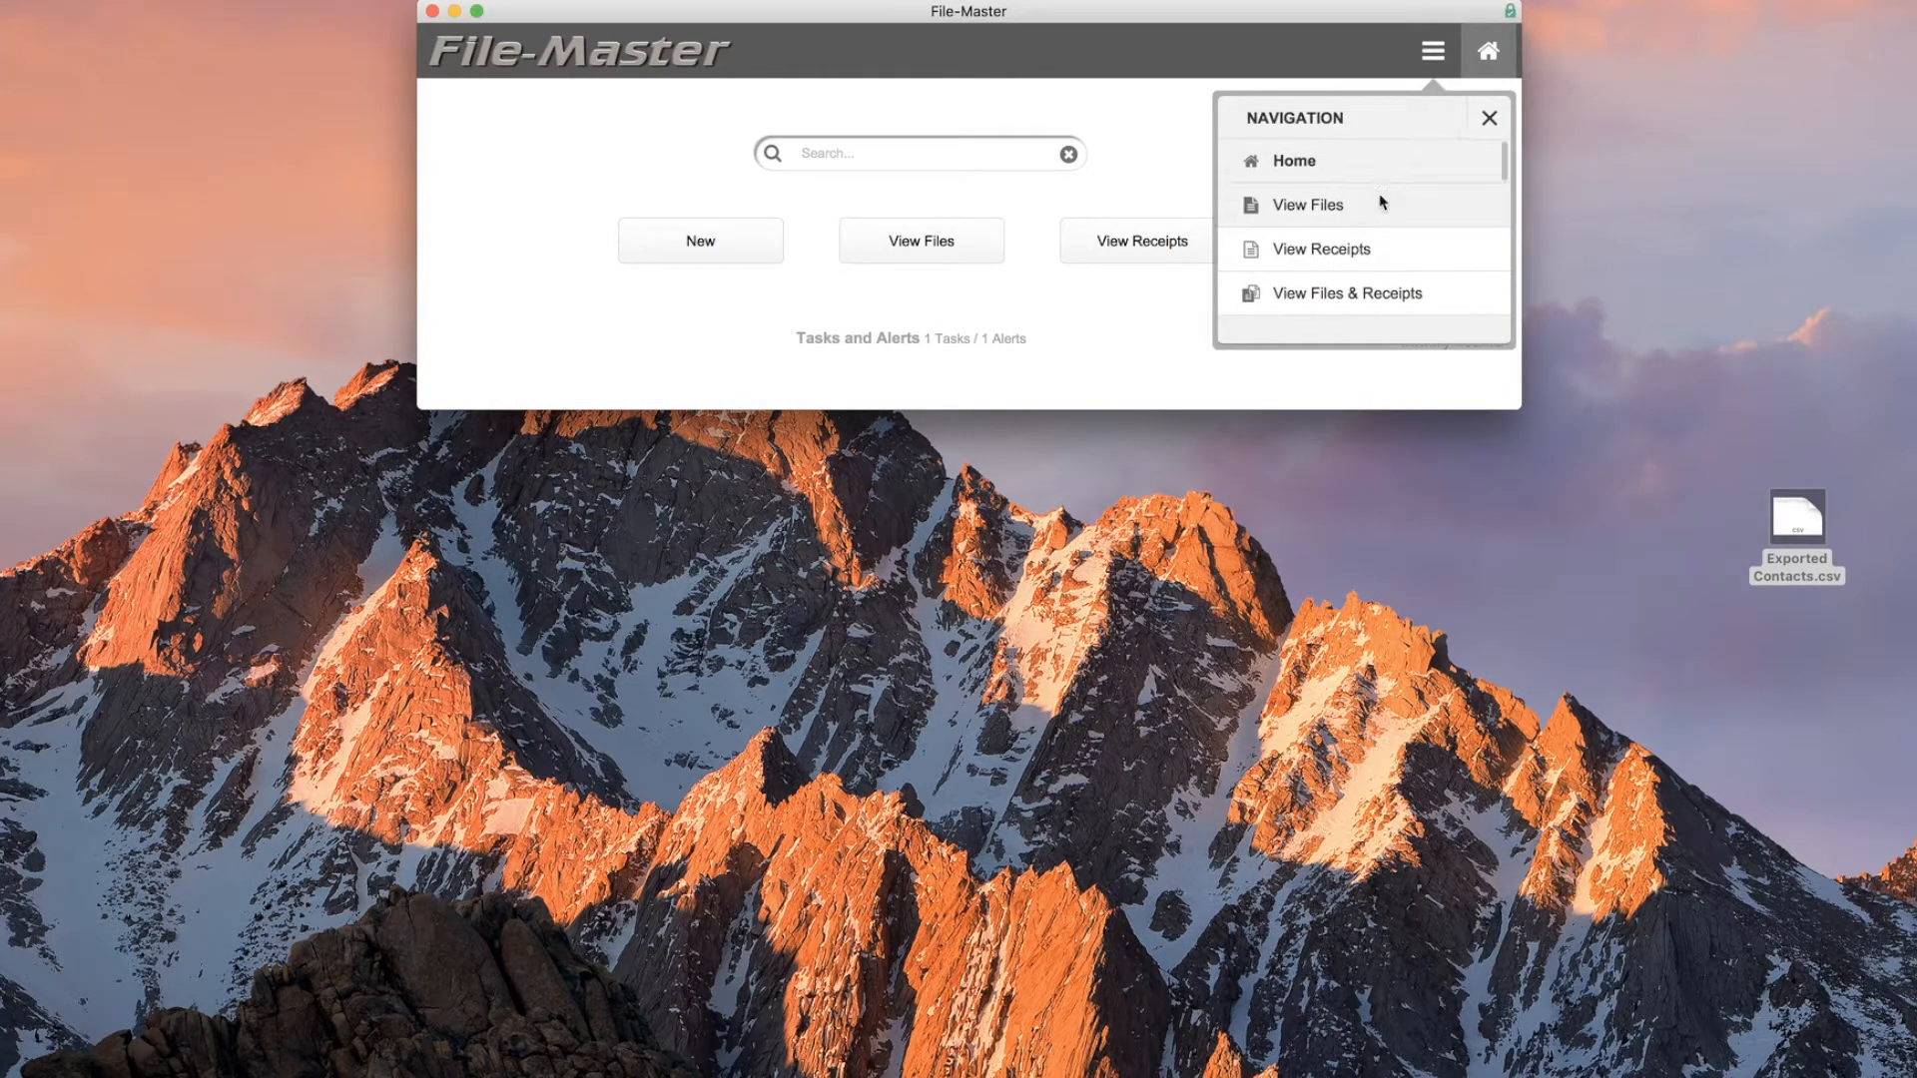
{"action": "scroll", "coordinate": [1378, 200], "scroll_direction": "down", "scroll_amount": 5}
{"action": "left_click", "coordinate": [1368, 232]}
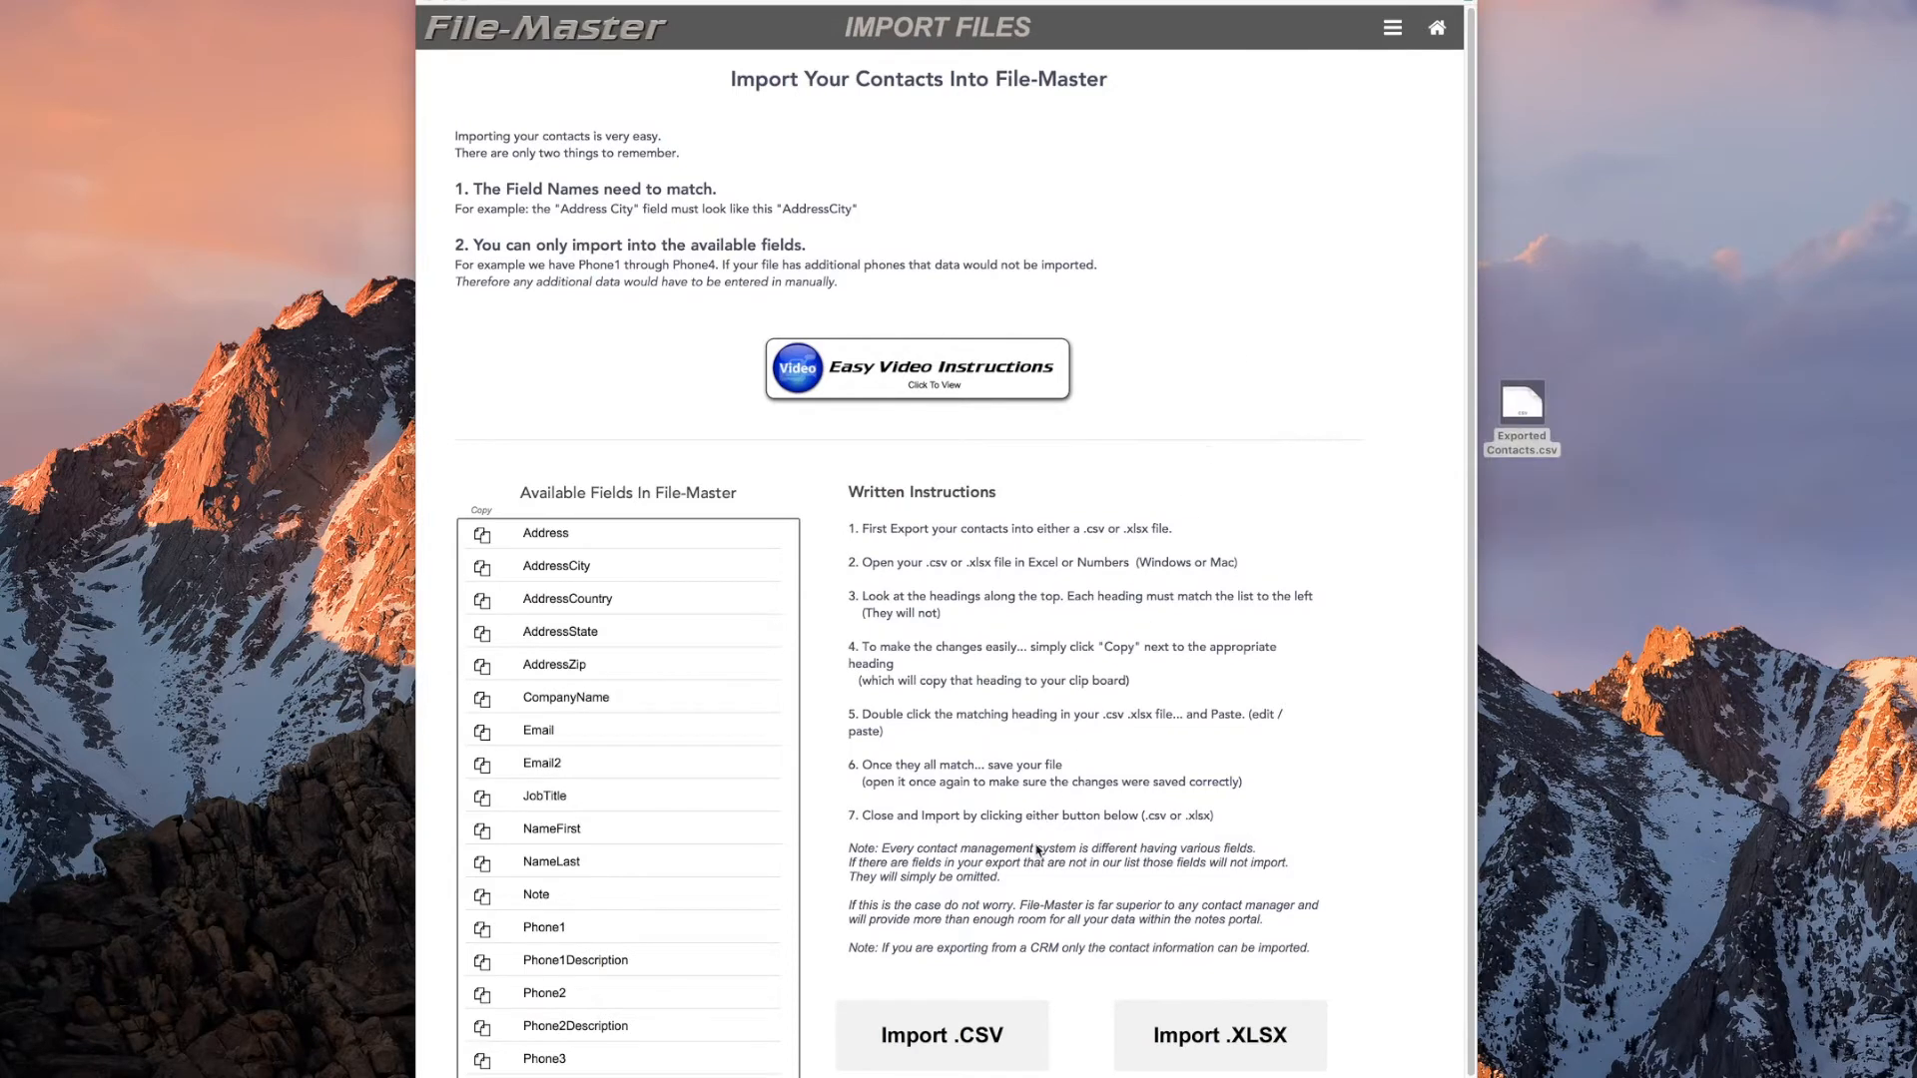
Start a .CSV import and load Exported Contacts.csv from the Desktop folder
{"action": "left_click", "coordinate": [981, 1040]}
{"action": "left_click", "coordinate": [814, 311]}
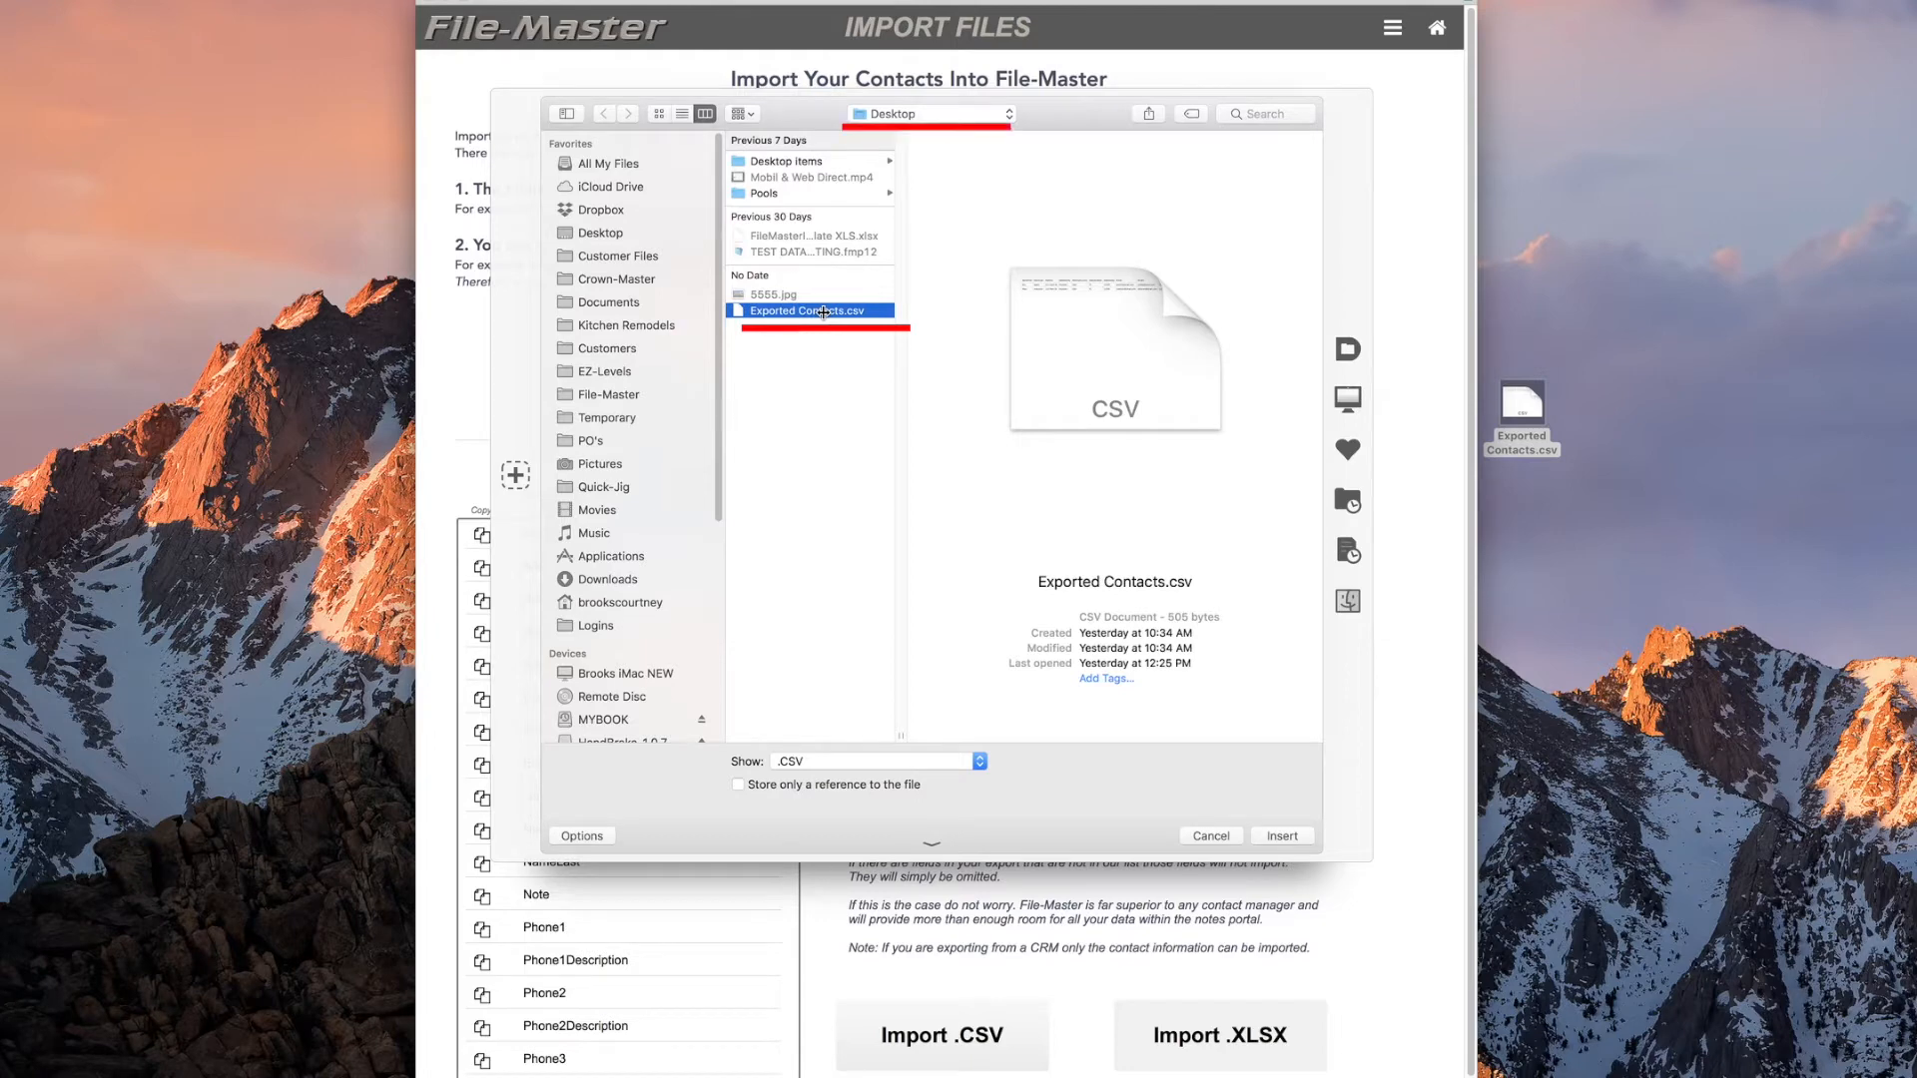
{"action": "left_click", "coordinate": [1282, 836]}
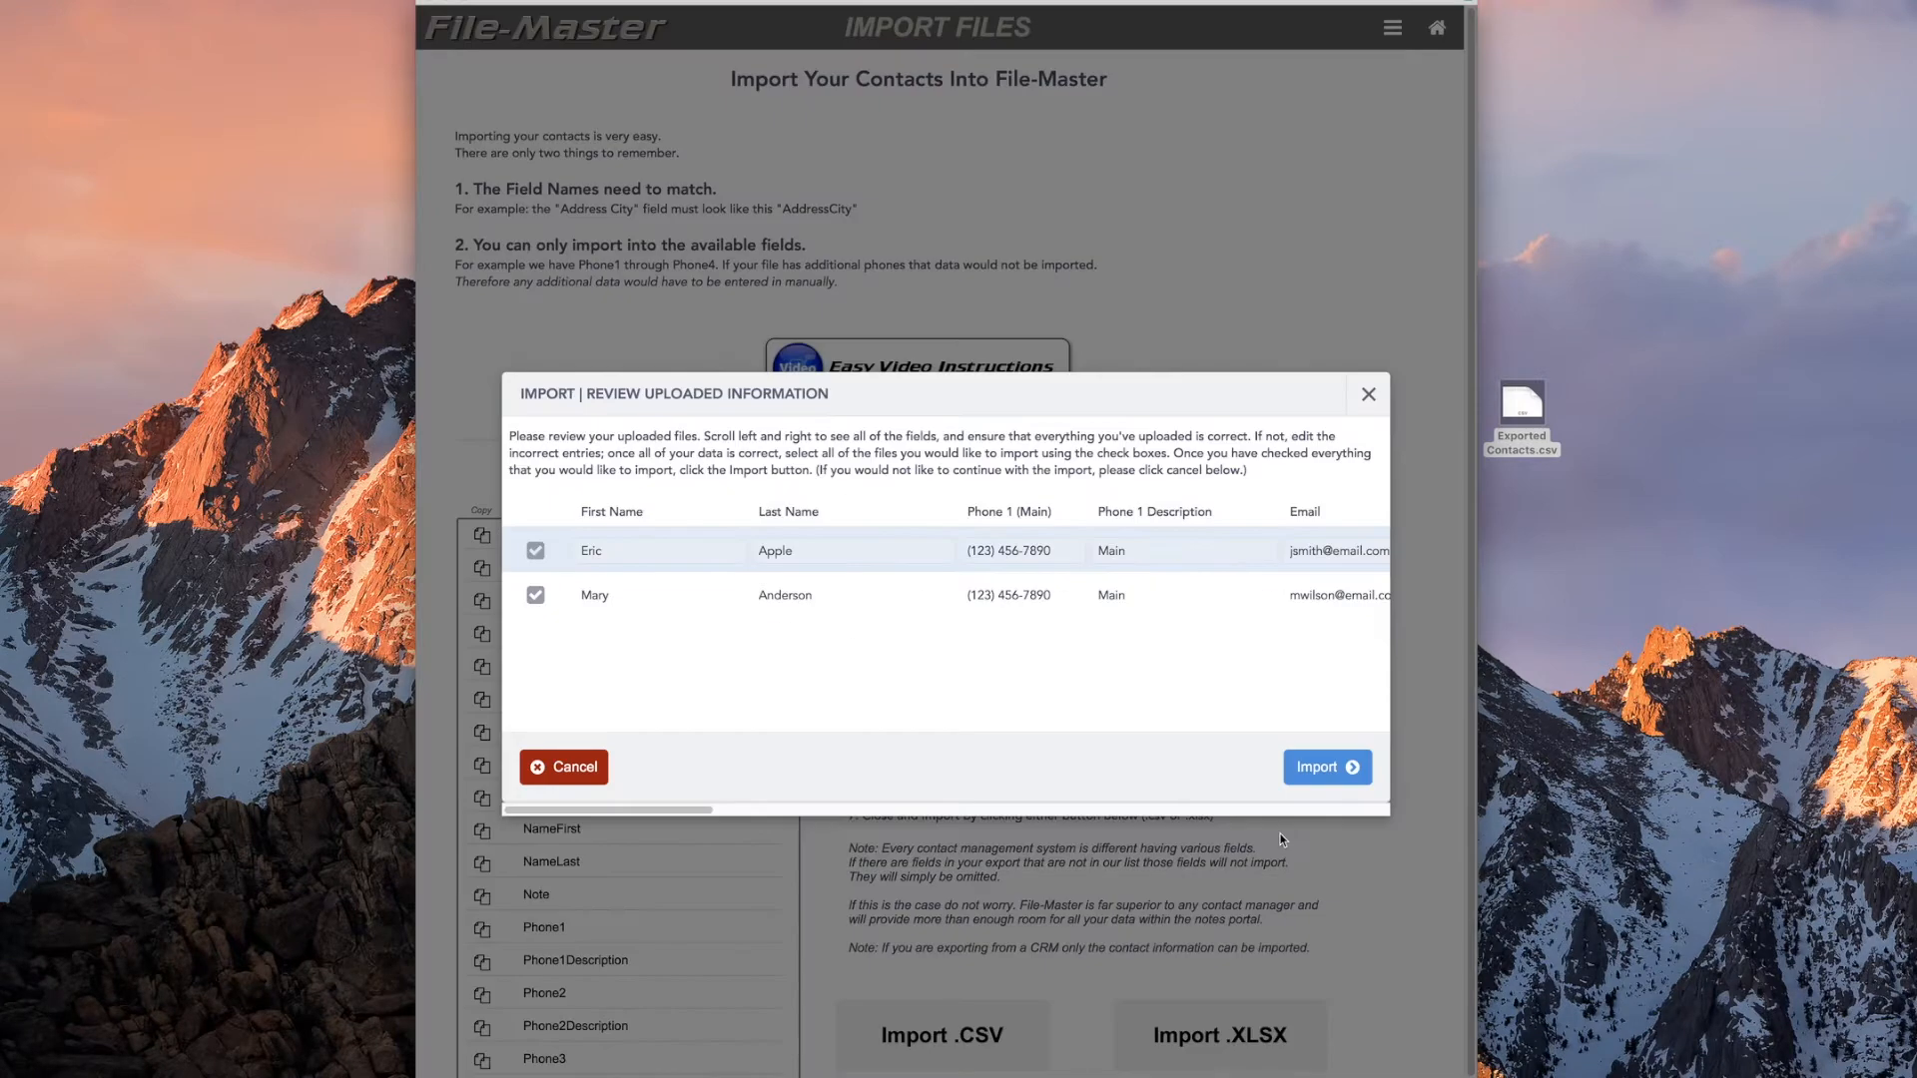
Review the uploaded contact fields, import the checked contacts and view the imported files
{"action": "left_click_drag", "start_coordinate": [665, 810], "coordinate": [619, 821]}
{"action": "left_click", "coordinate": [1320, 767]}
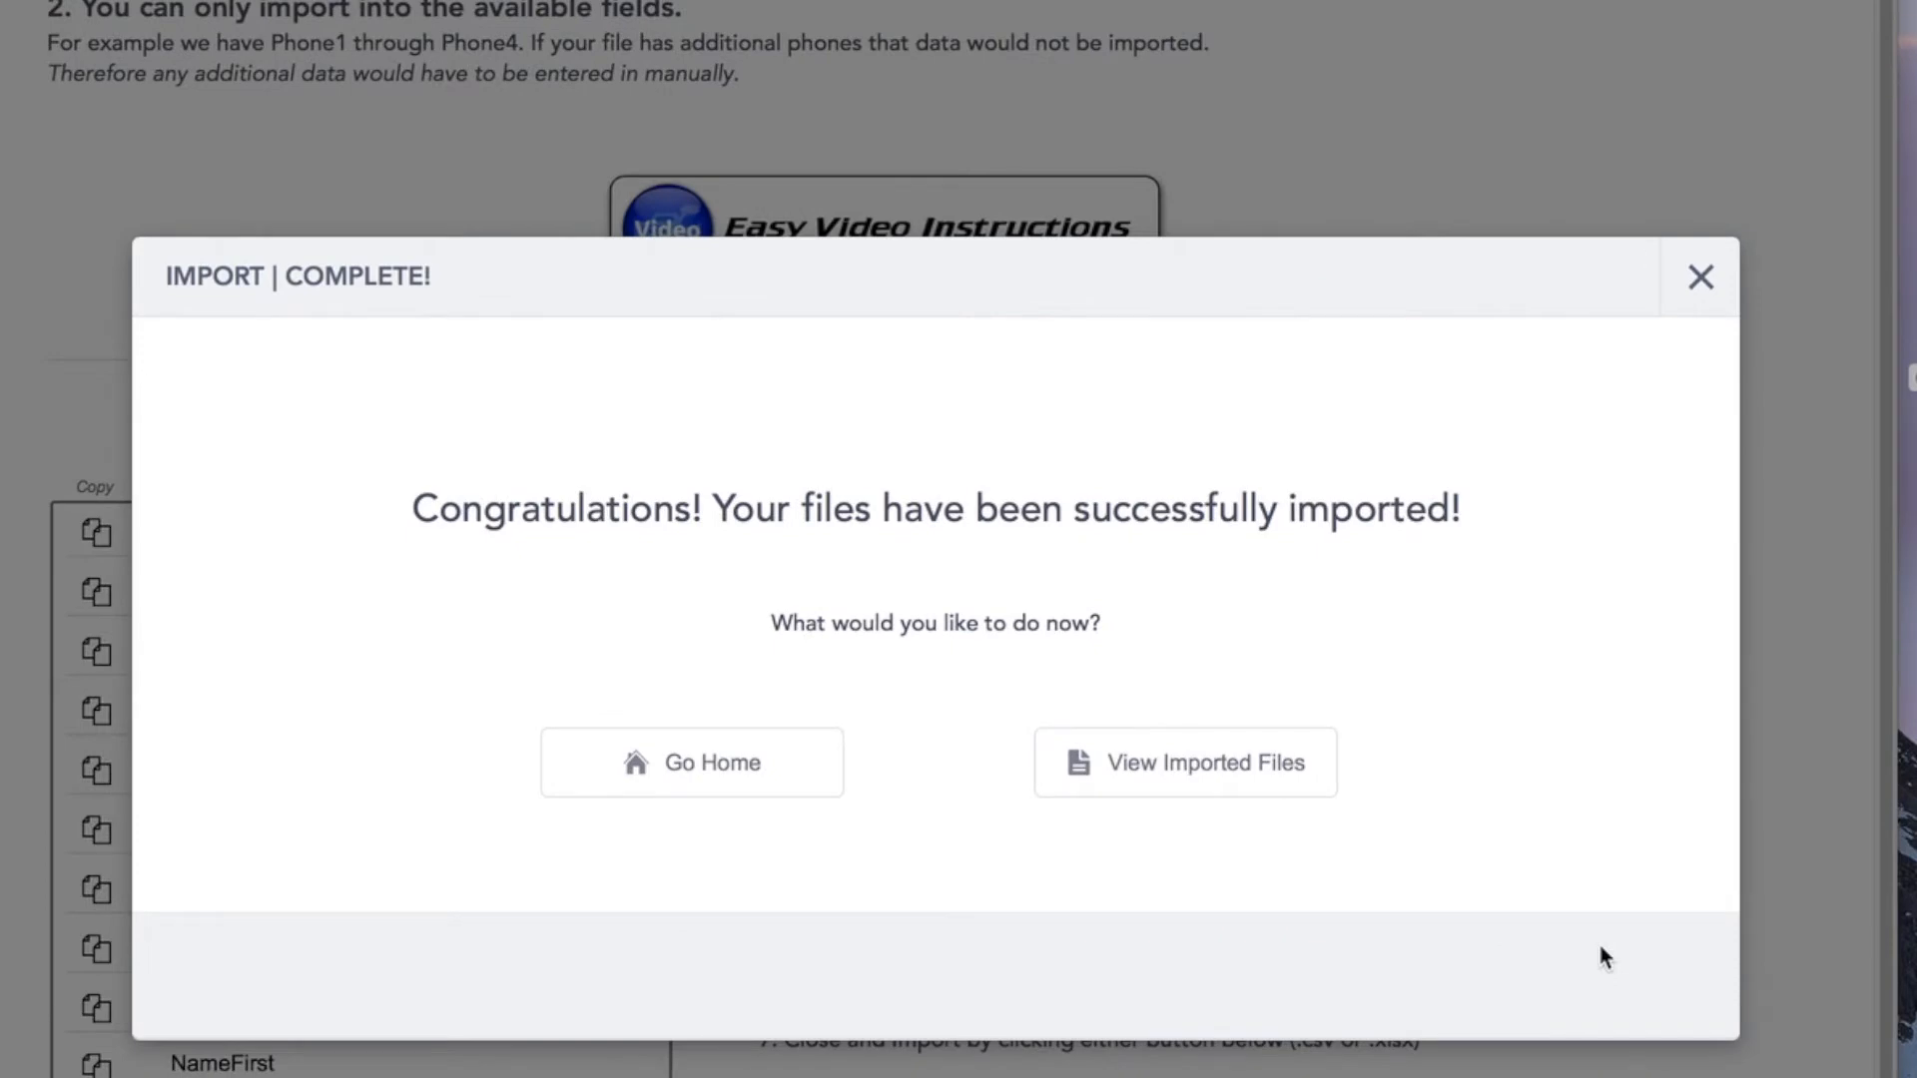
{"action": "left_click", "coordinate": [1186, 763]}
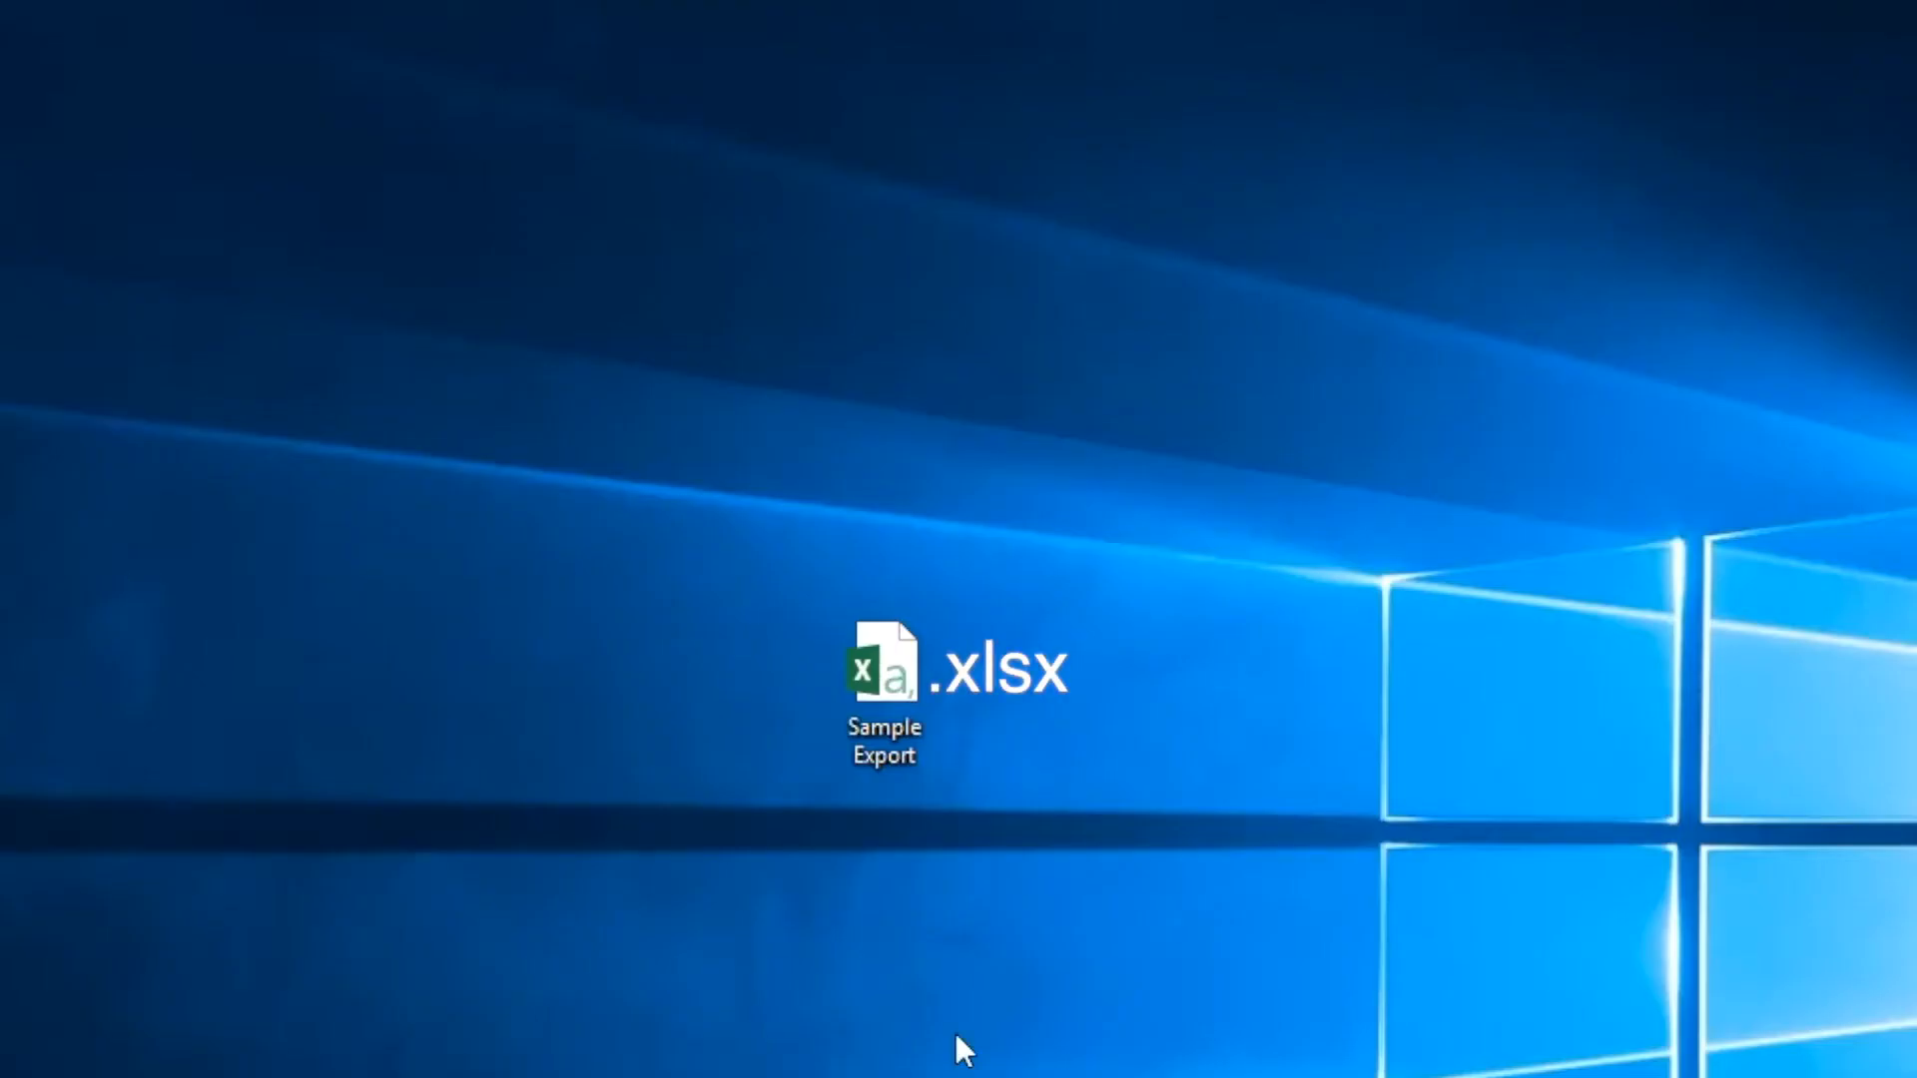
Open the Sample Export spreadsheet from the Windows desktop
{"action": "double_click", "coordinate": [878, 649]}
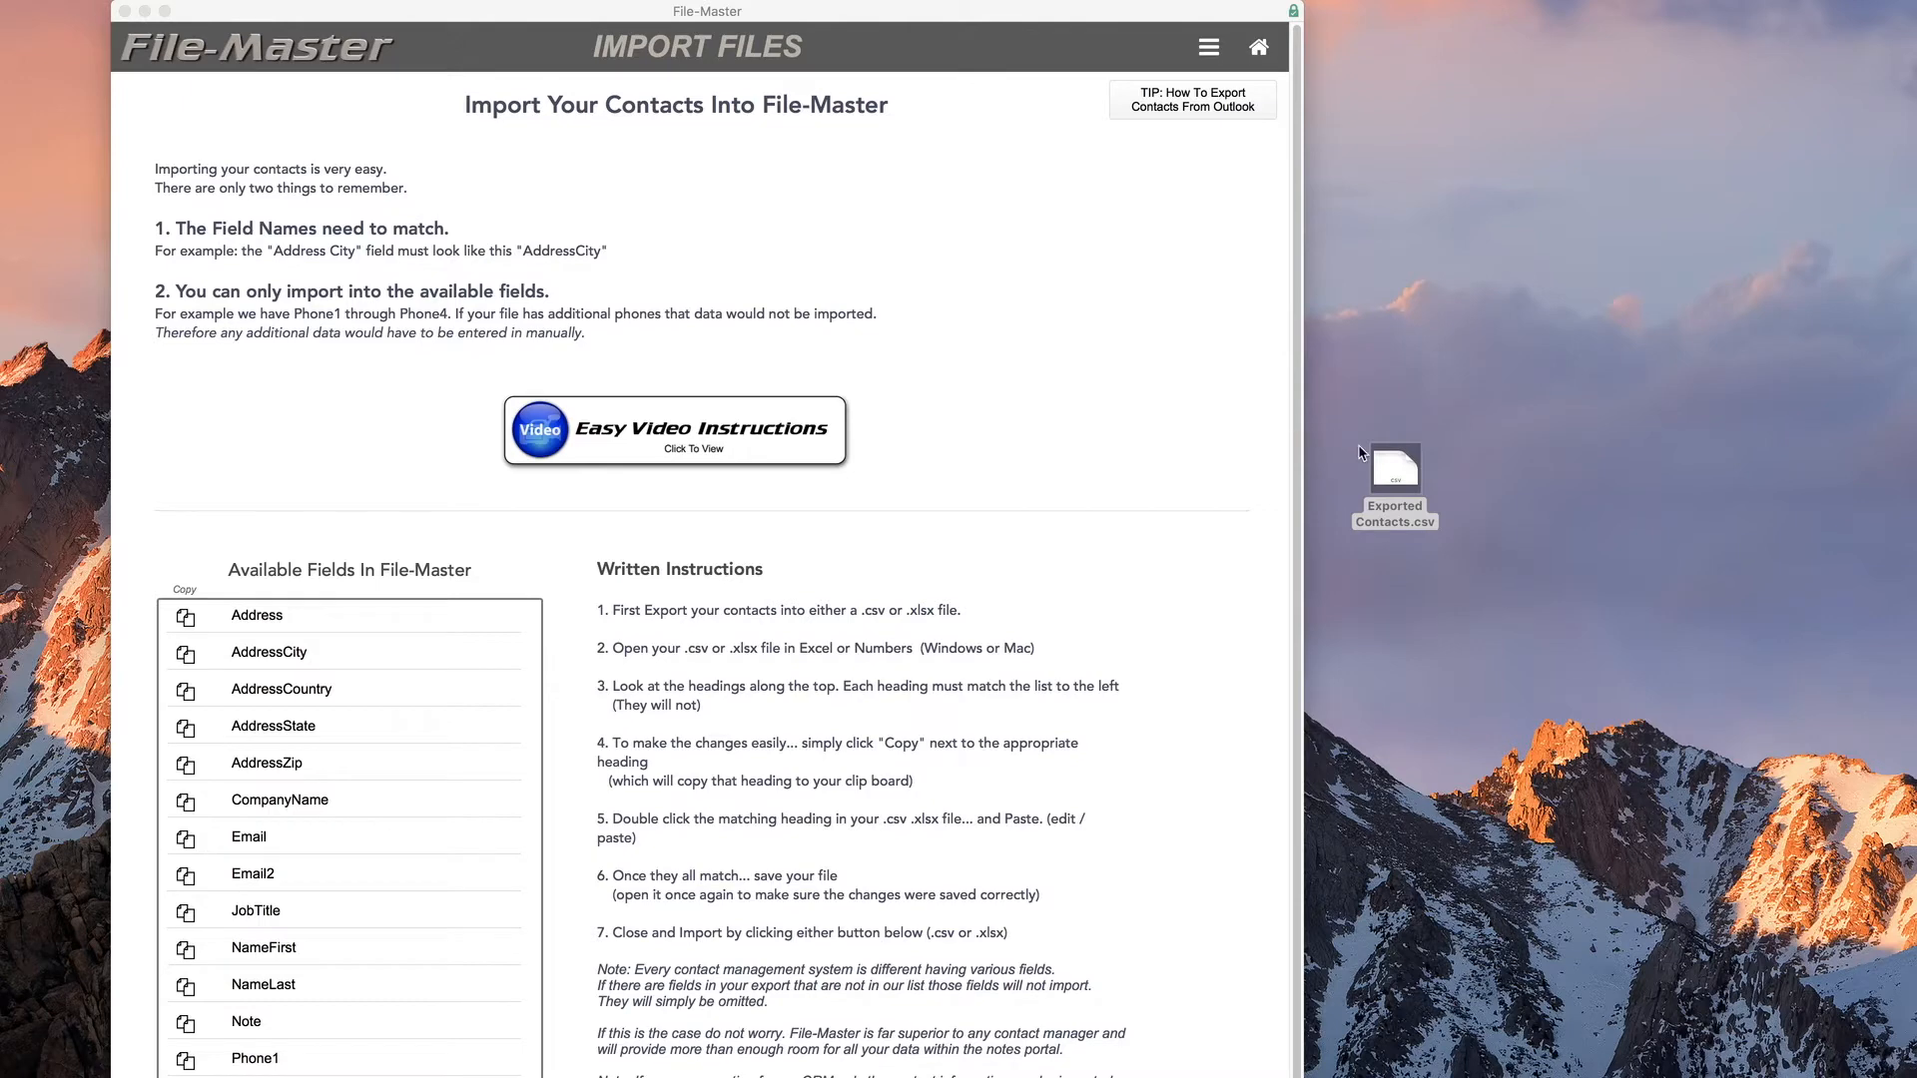
Open Exported Contacts.csv in Numbers and shrink and reposition its window above File-Master's list of available fields
{"action": "right_click", "coordinate": [1394, 475]}
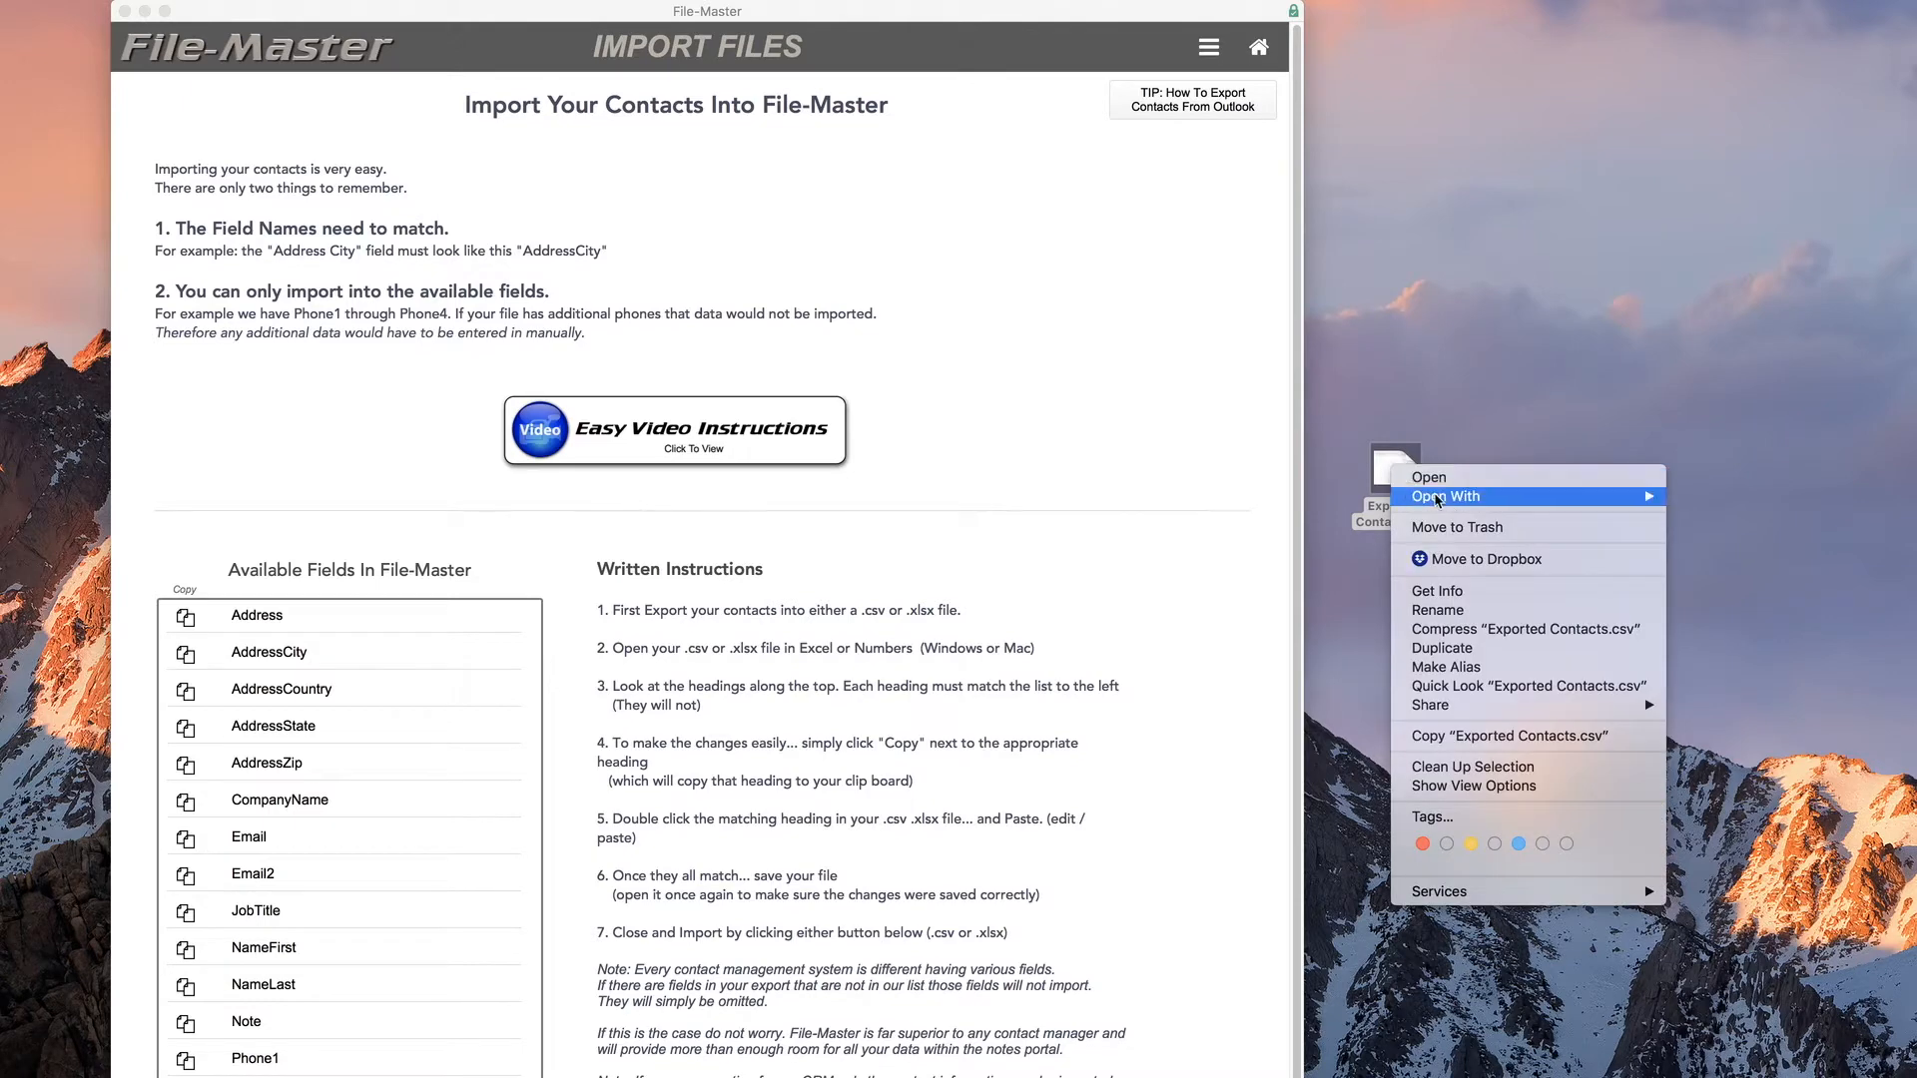
{"action": "mouse_move", "coordinate": [1462, 498]}
{"action": "left_click", "coordinate": [1717, 498]}
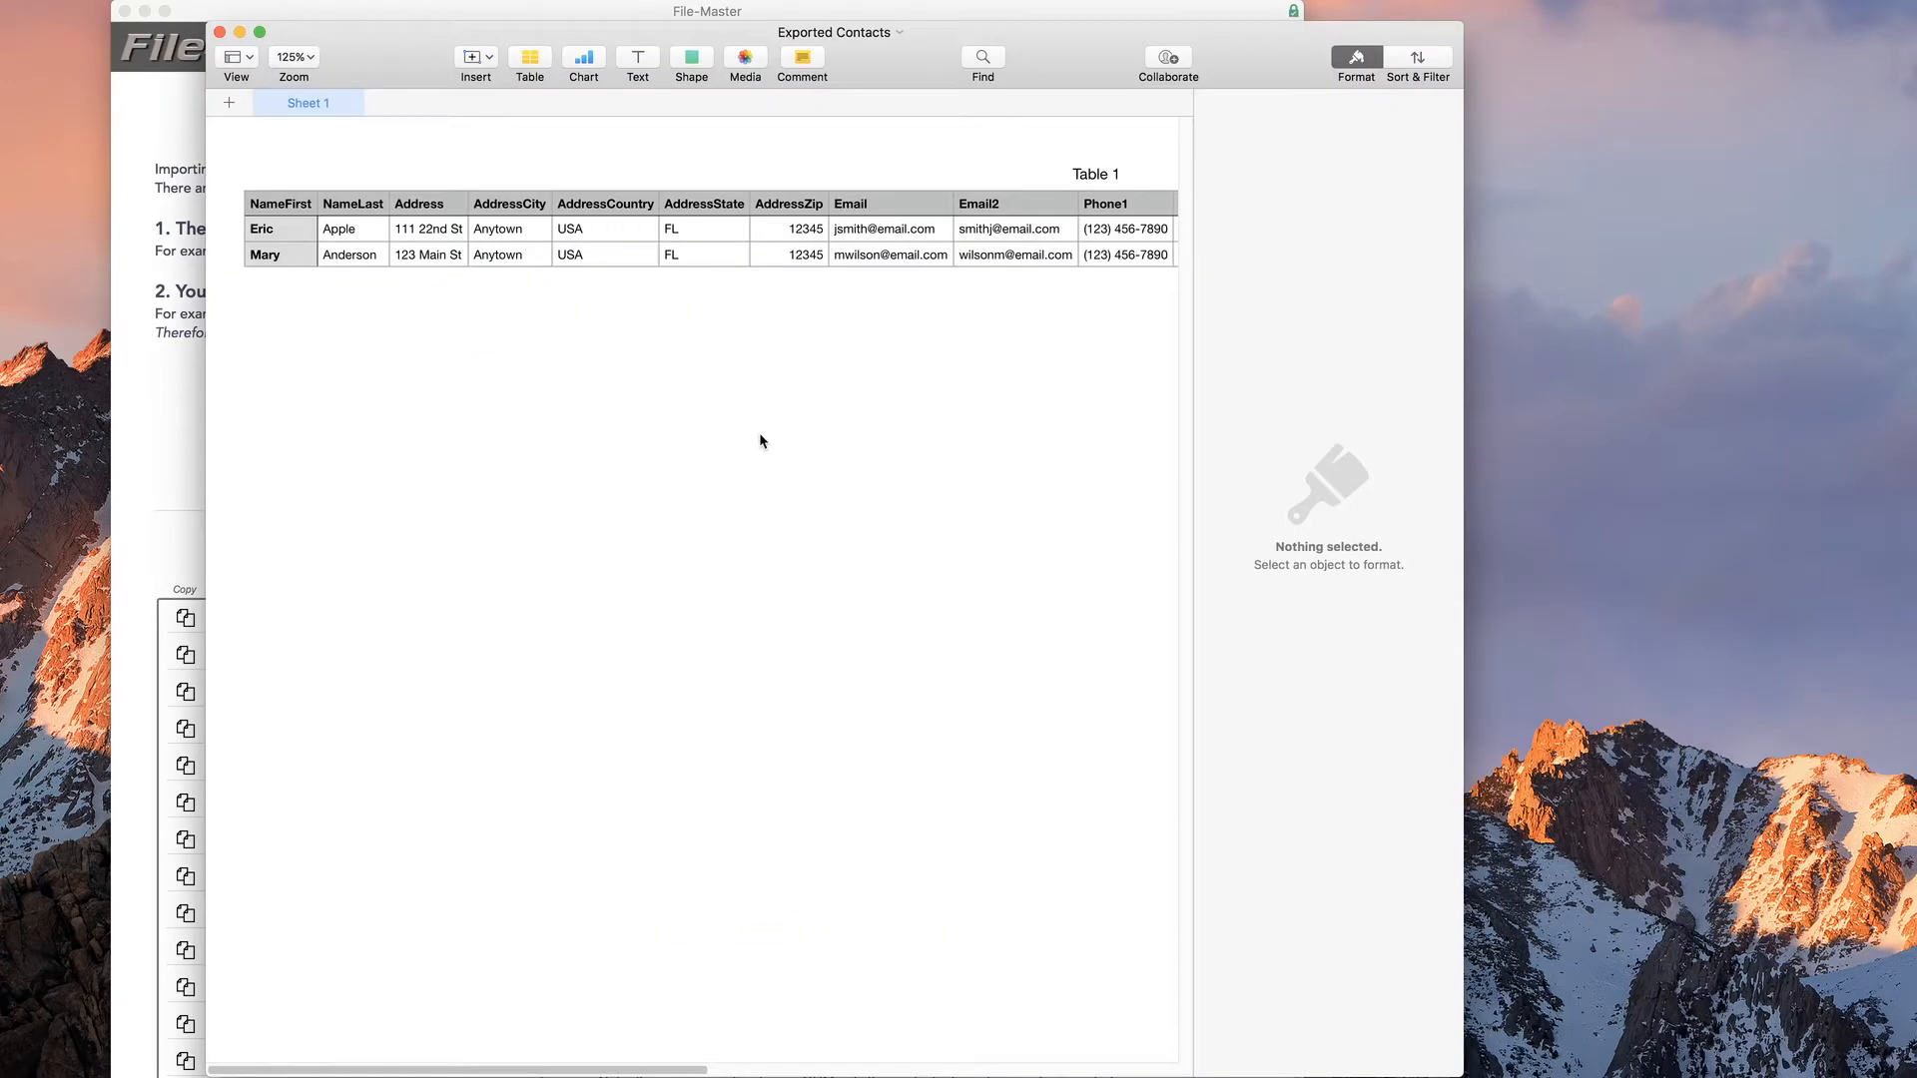
{"action": "left_click_drag", "start_coordinate": [1464, 1075], "coordinate": [1293, 468]}
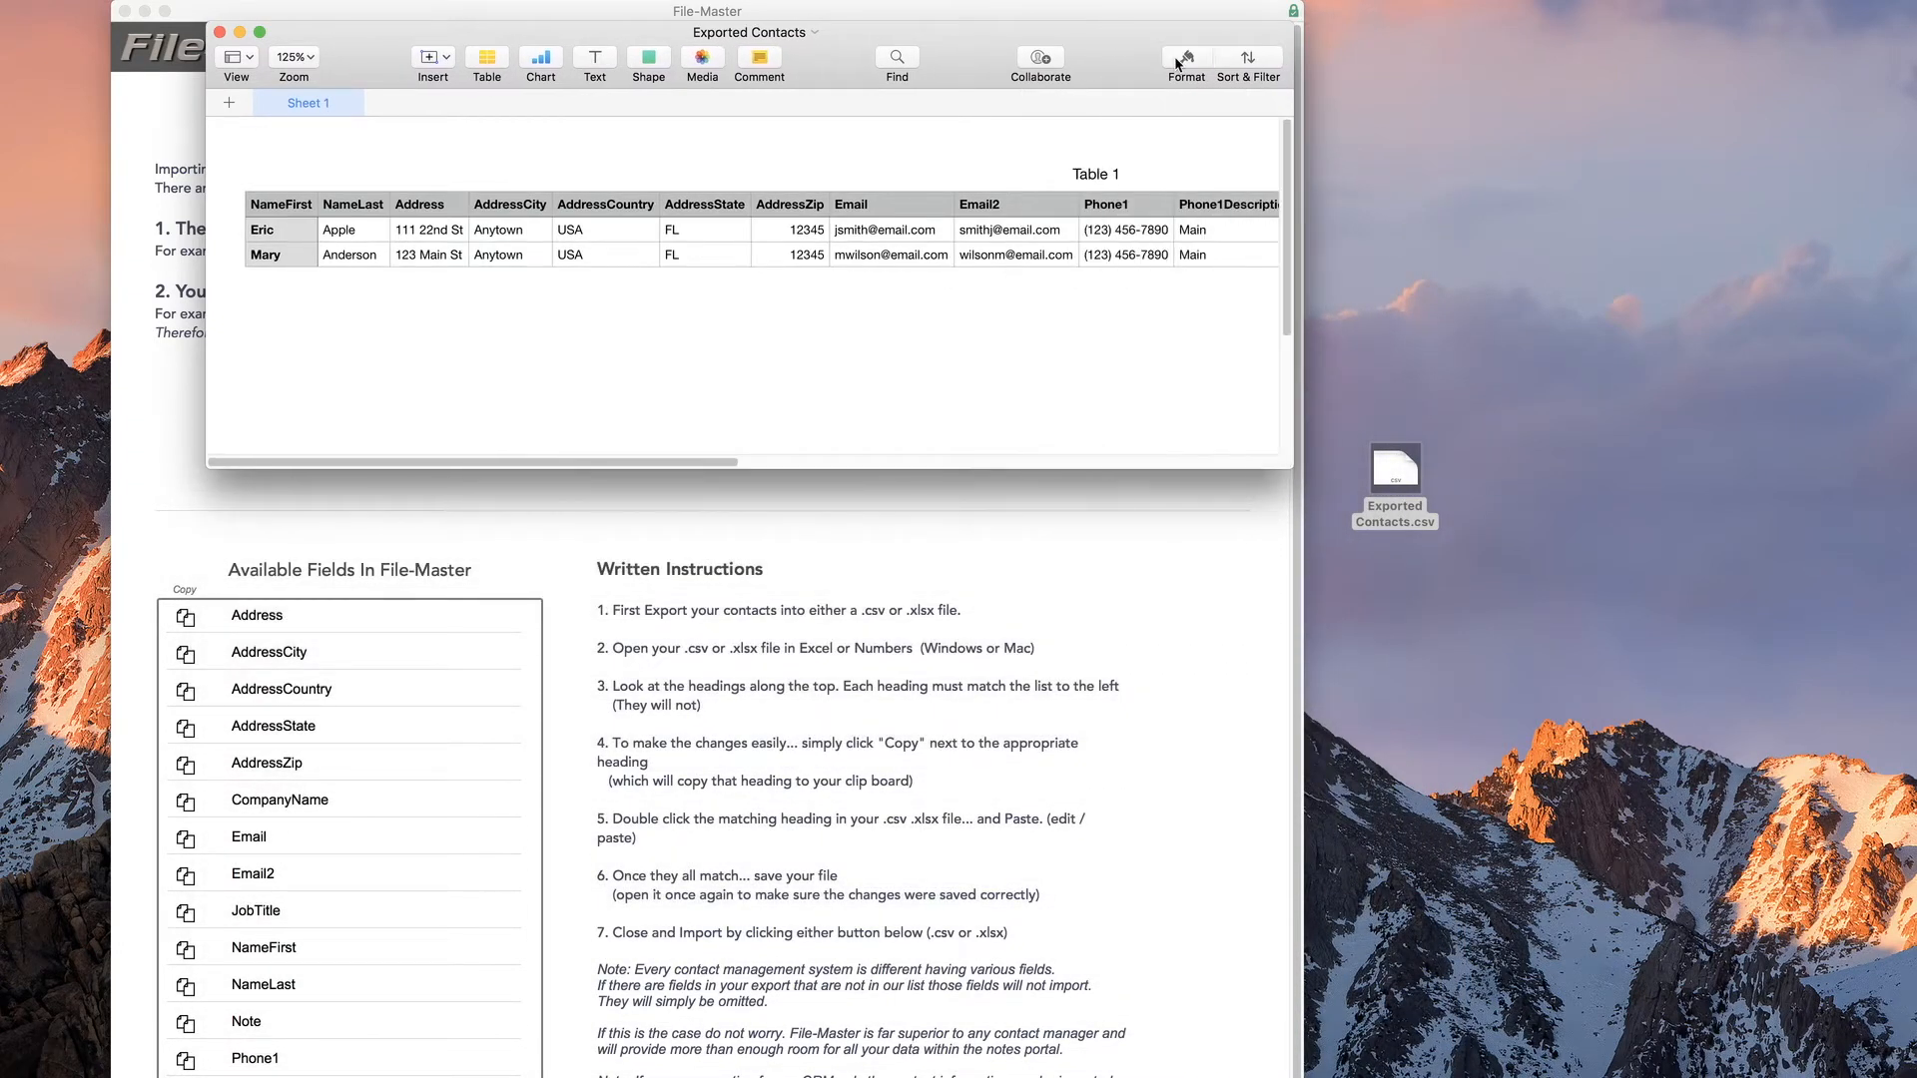
{"action": "left_click_drag", "start_coordinate": [995, 63], "coordinate": [930, 53]}
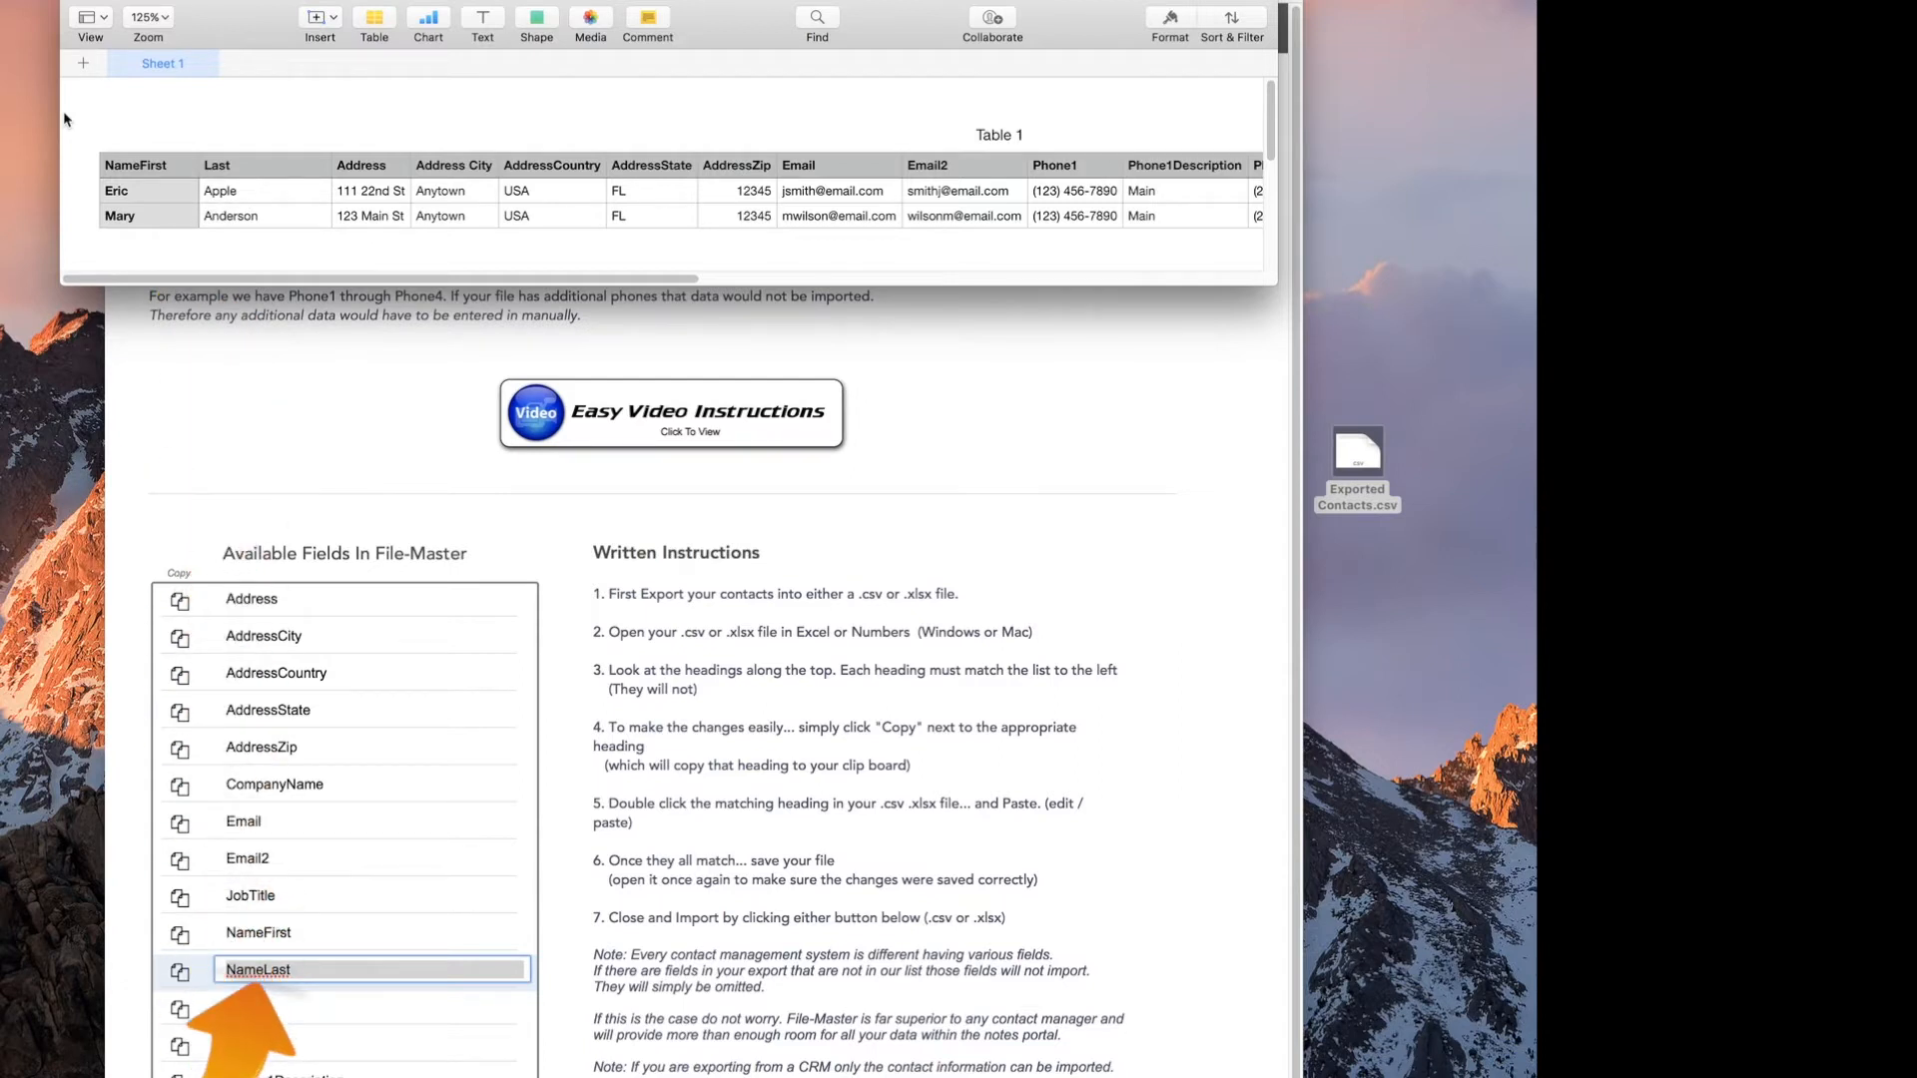
Replace the "Last" column heading in the contacts table with "NameLast"
{"action": "left_click", "coordinate": [255, 167]}
{"action": "double_click", "coordinate": [250, 162]}
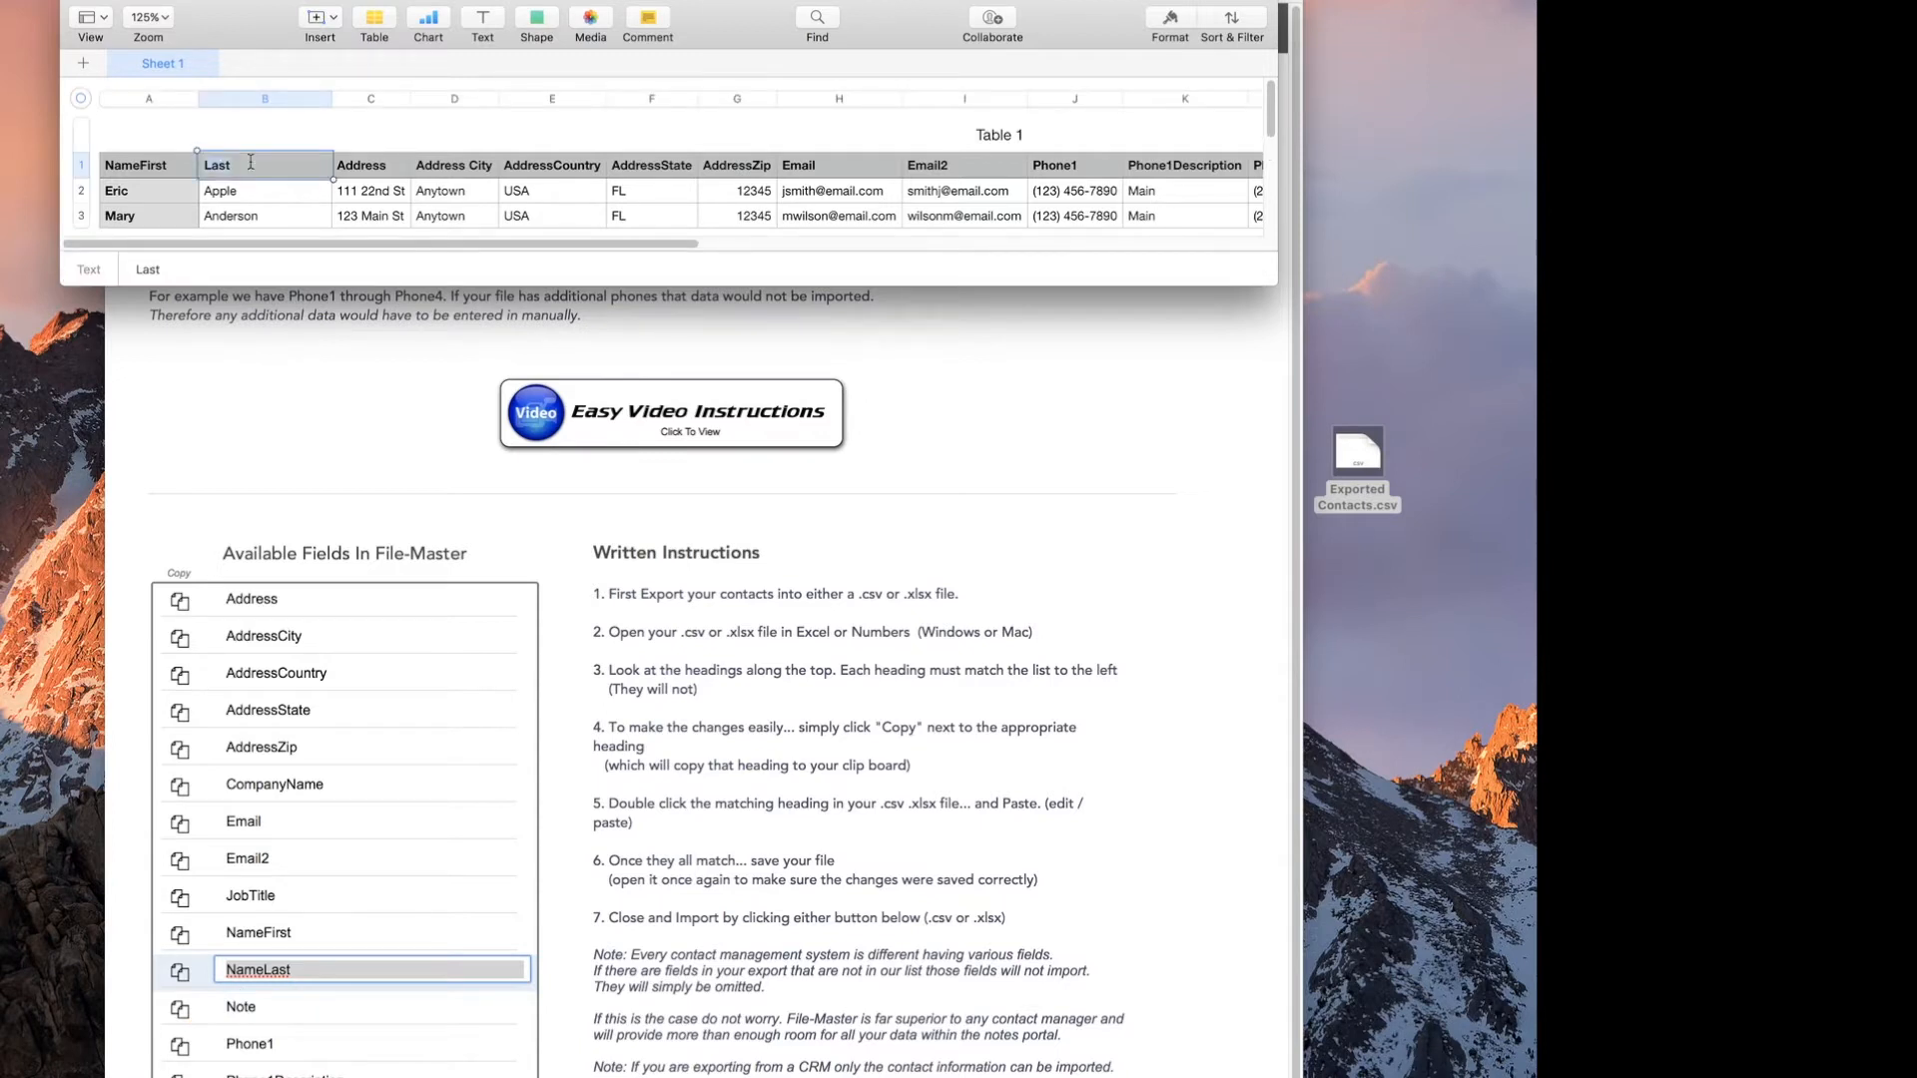
{"action": "type", "text": "NameLast"}
Change the "Address City" column heading to "AddressCity" without a space
{"action": "left_click", "coordinate": [449, 167]}
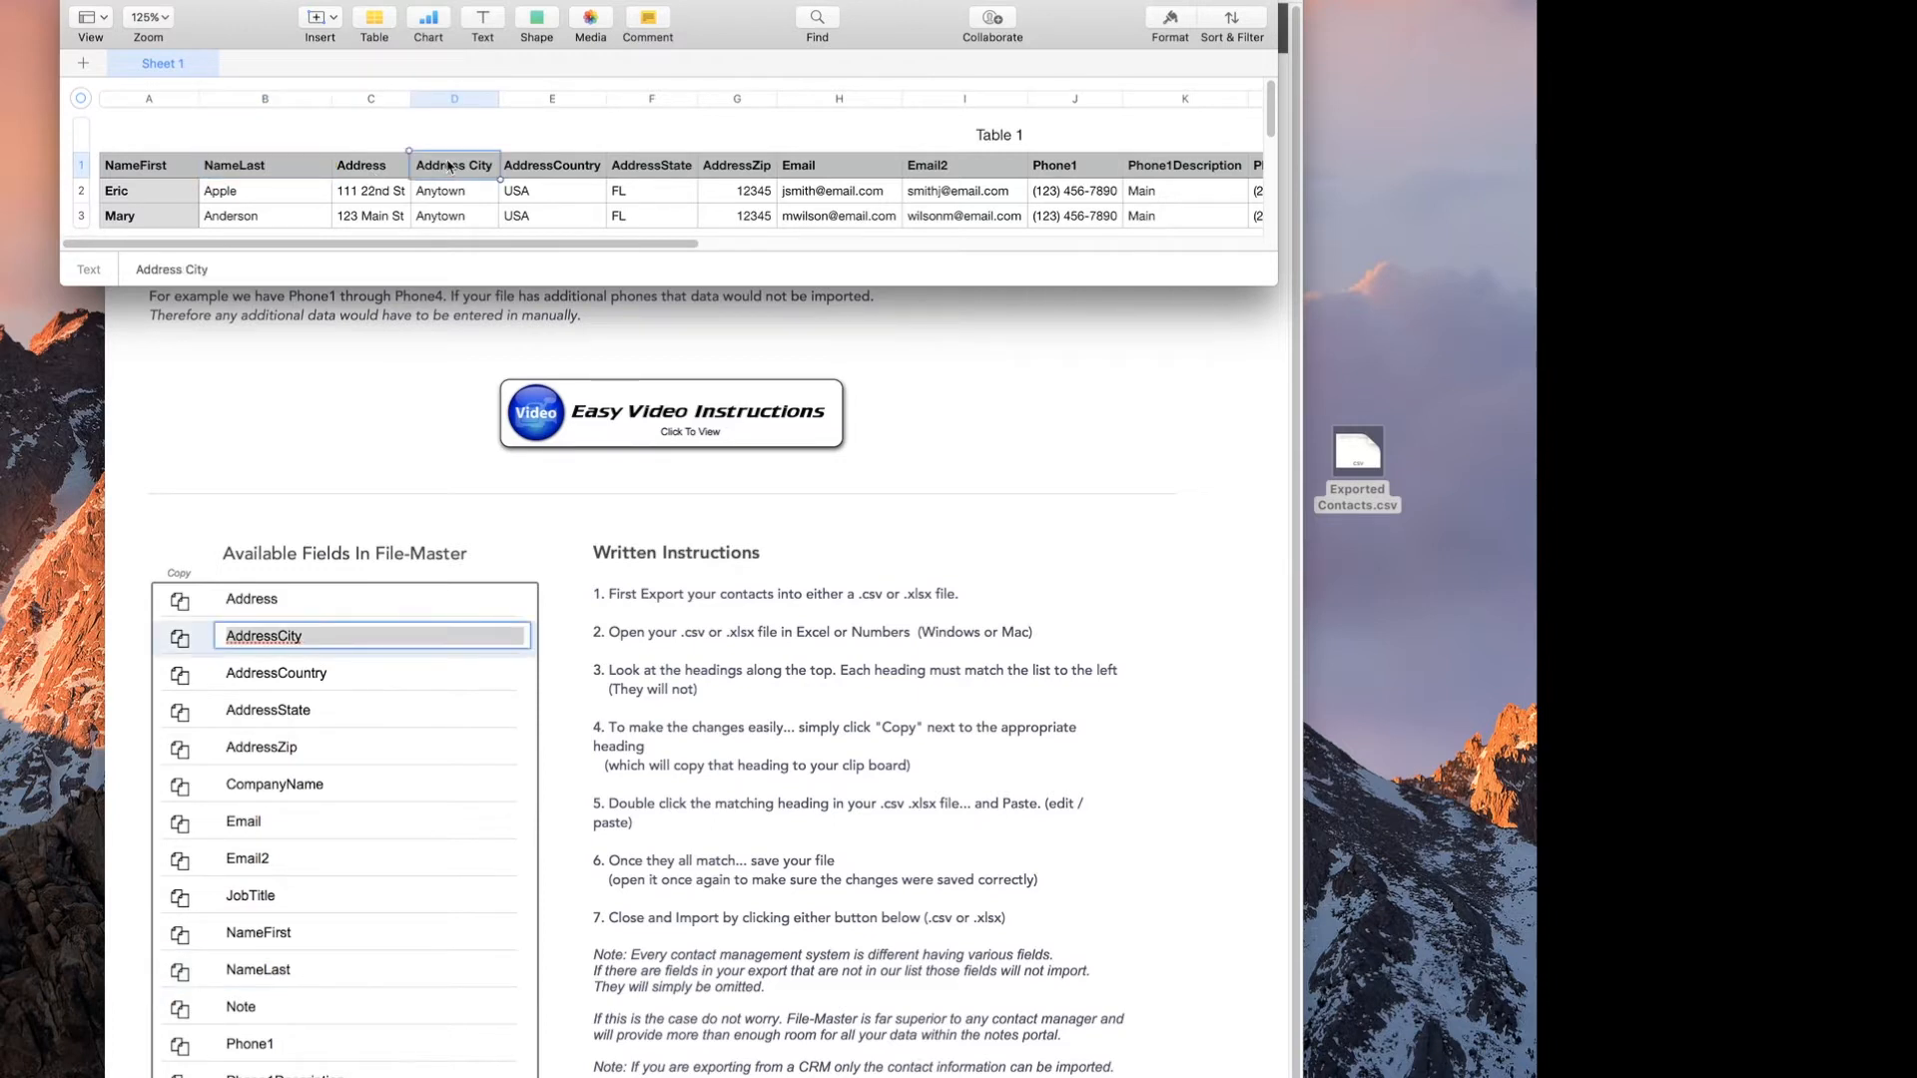
{"action": "triple_click", "coordinate": [448, 164]}
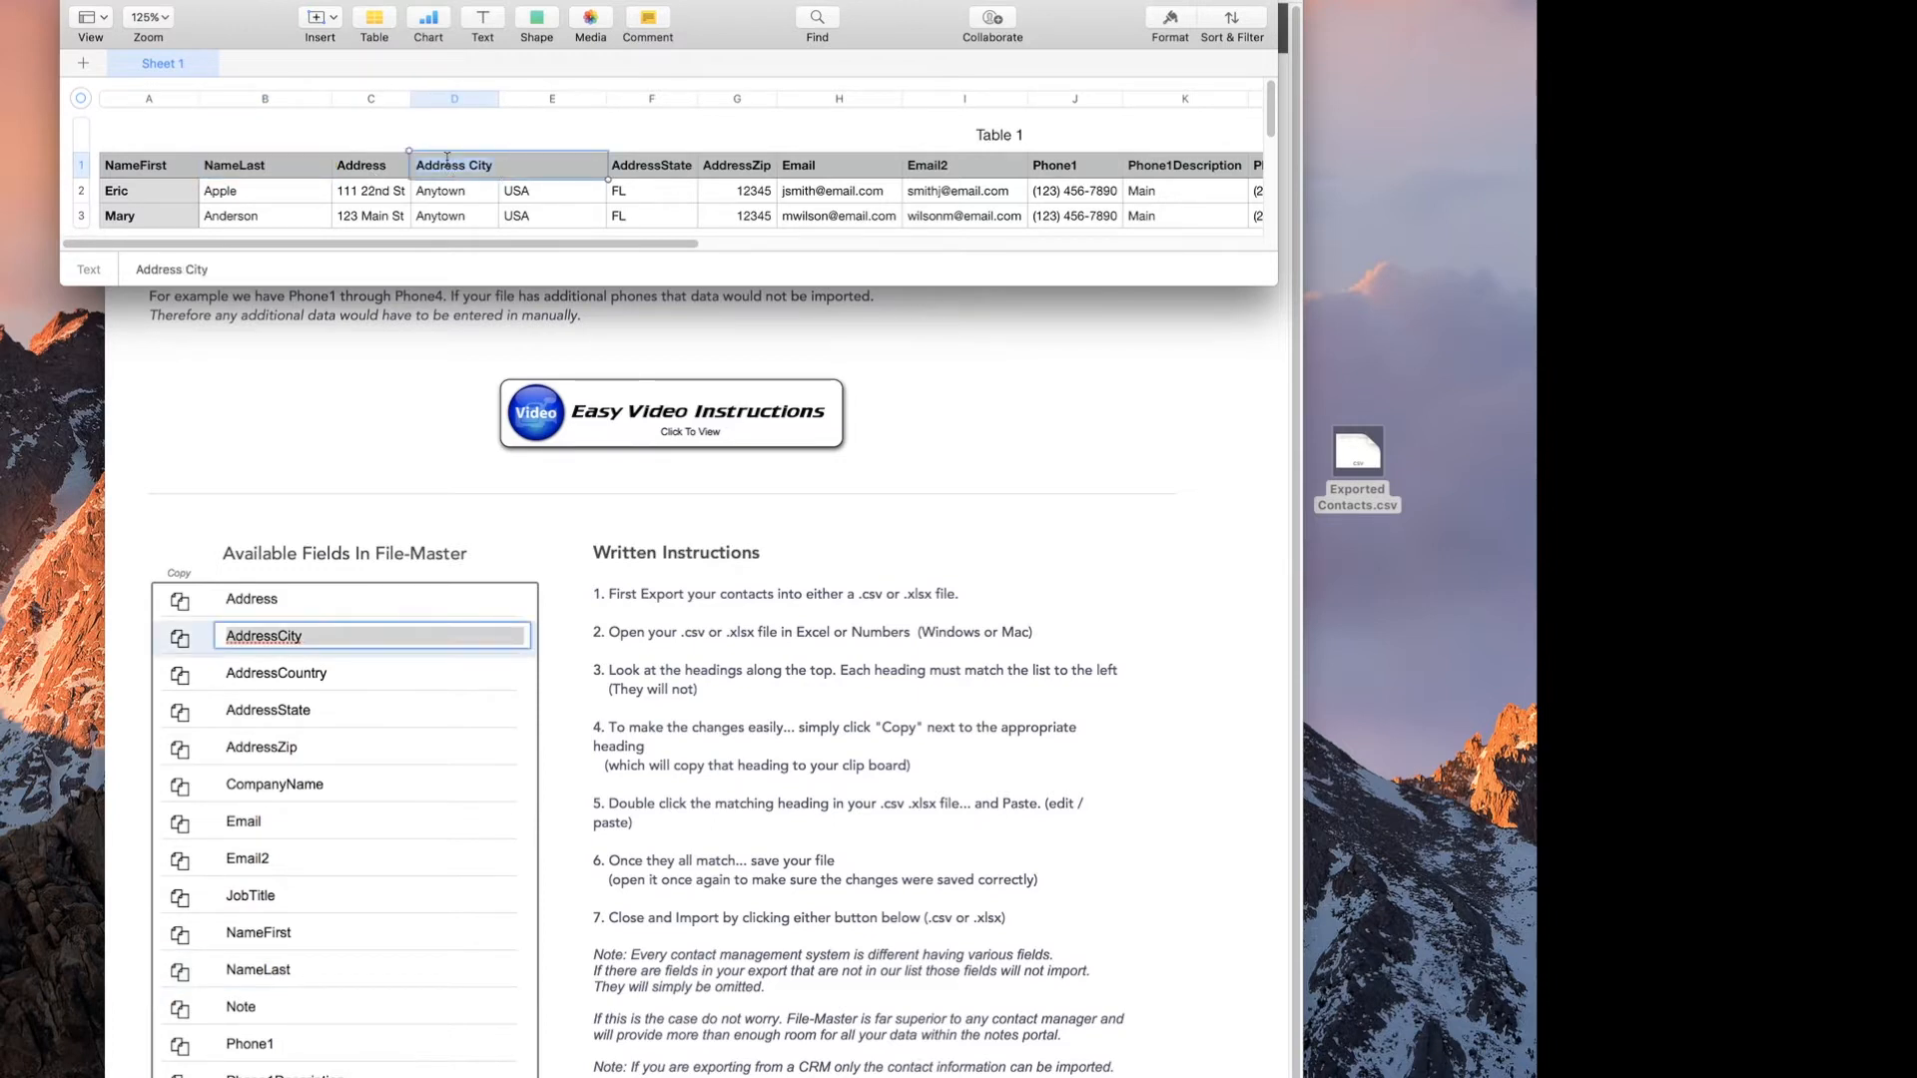
{"action": "type", "text": "AddressCity"}
{"action": "left_click", "coordinate": [580, 140]}
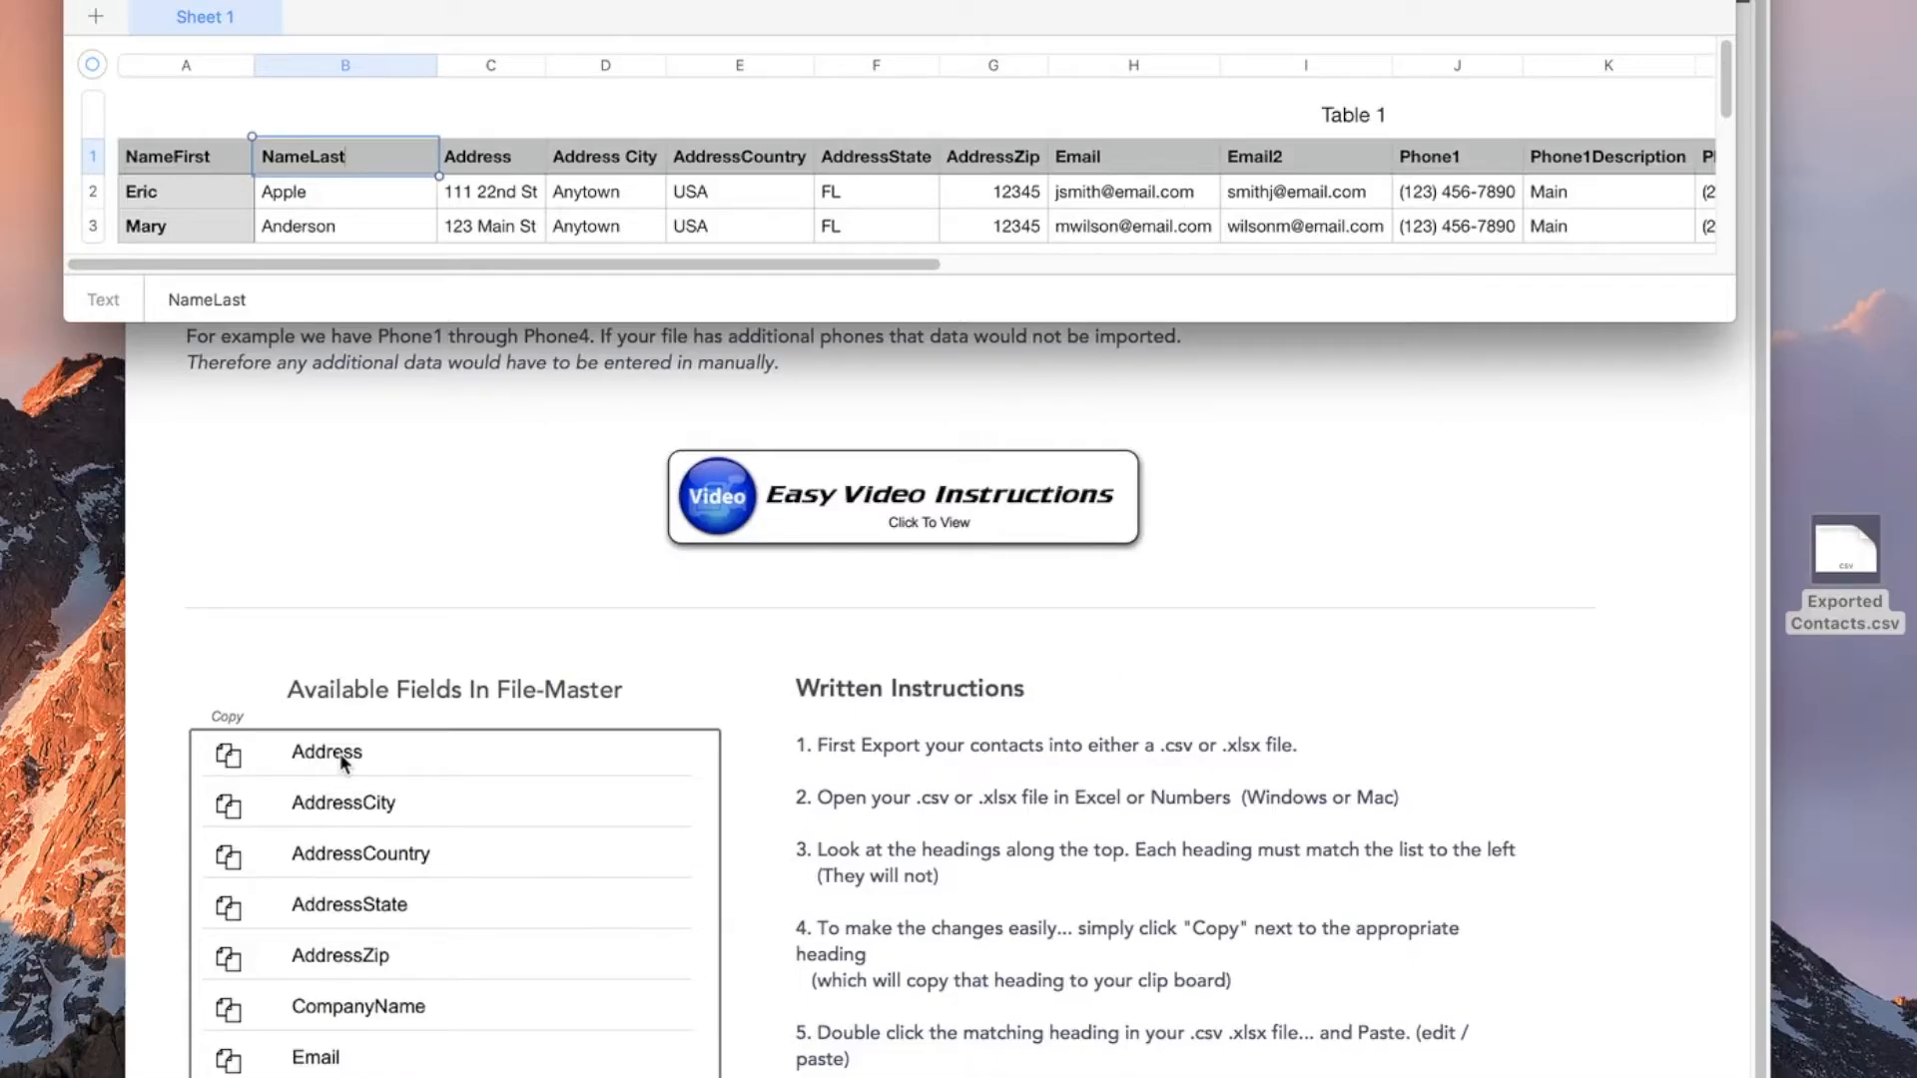
Copy the AddressCity field name from File-Master's available fields and paste it over the "Address City" heading in the Numbers table
{"action": "left_click", "coordinate": [239, 814]}
{"action": "left_click", "coordinate": [237, 812]}
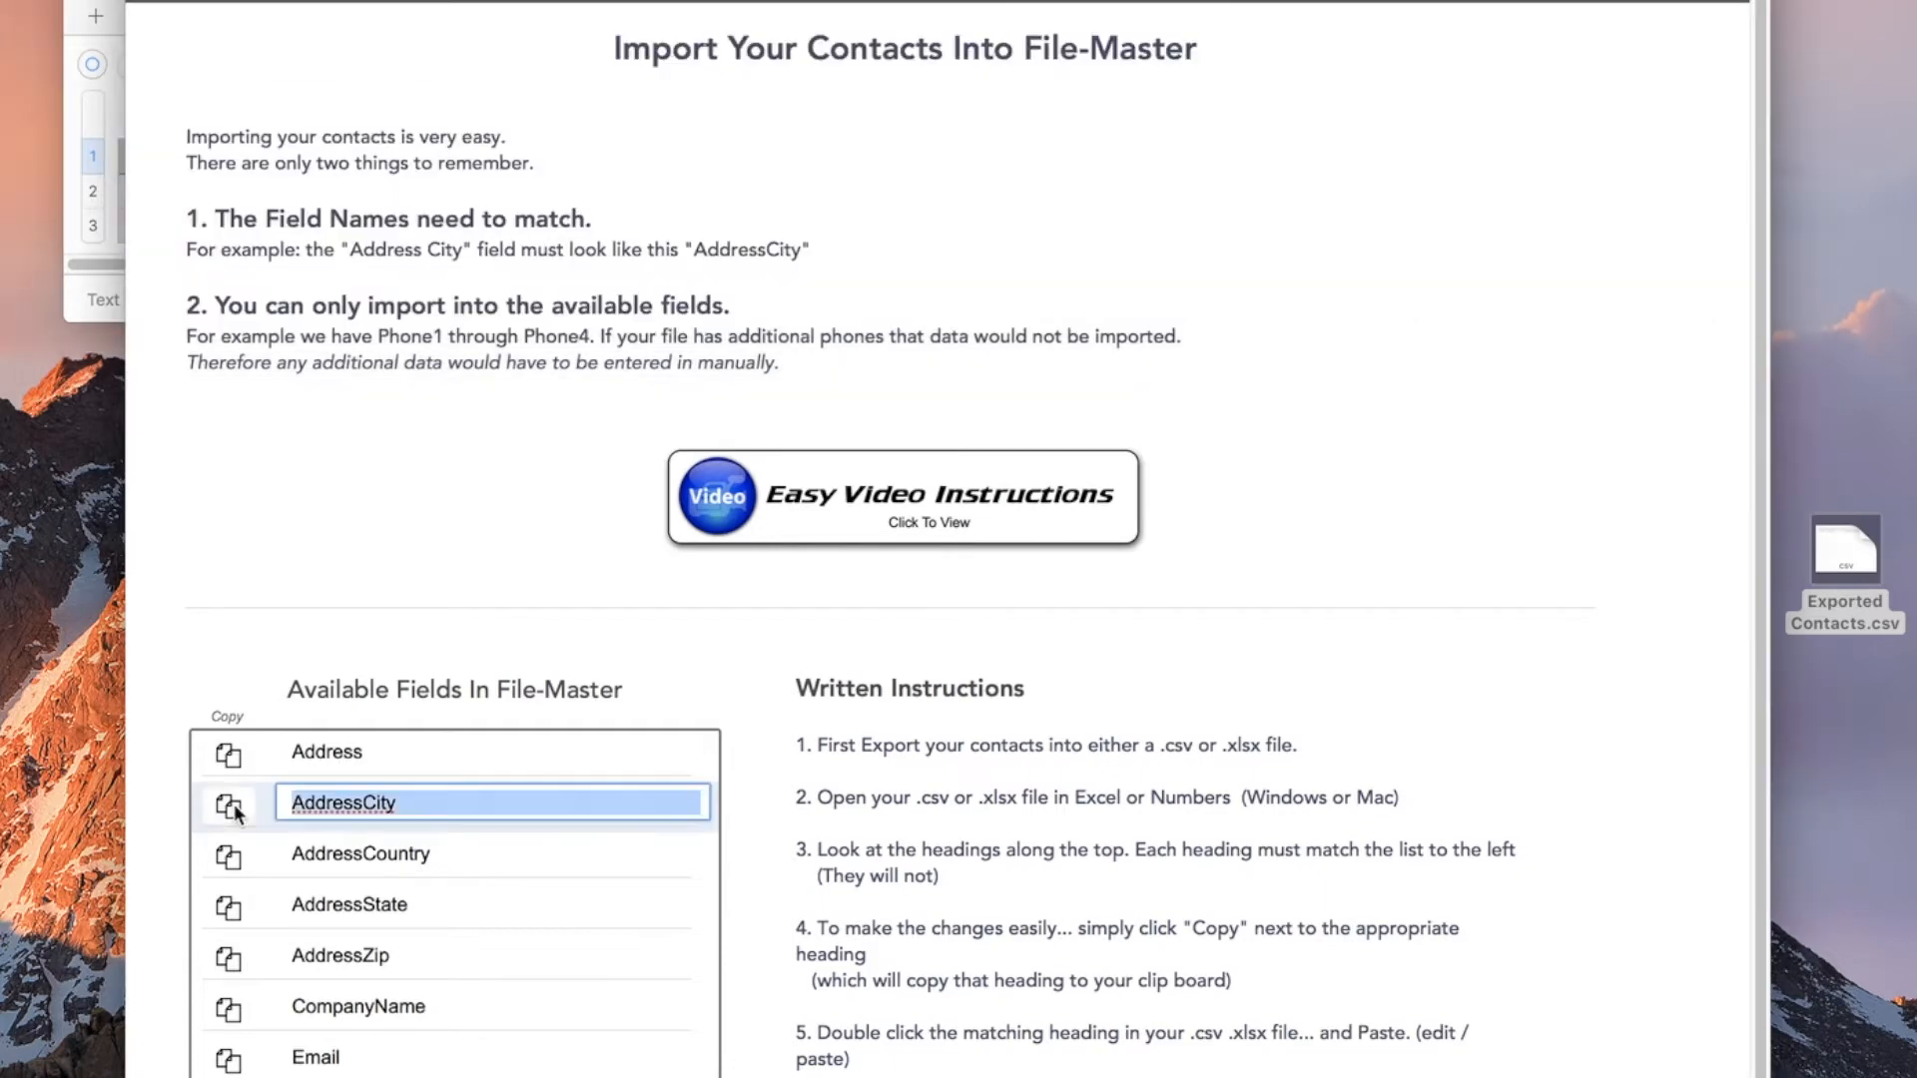
{"action": "left_click", "coordinate": [75, 292]}
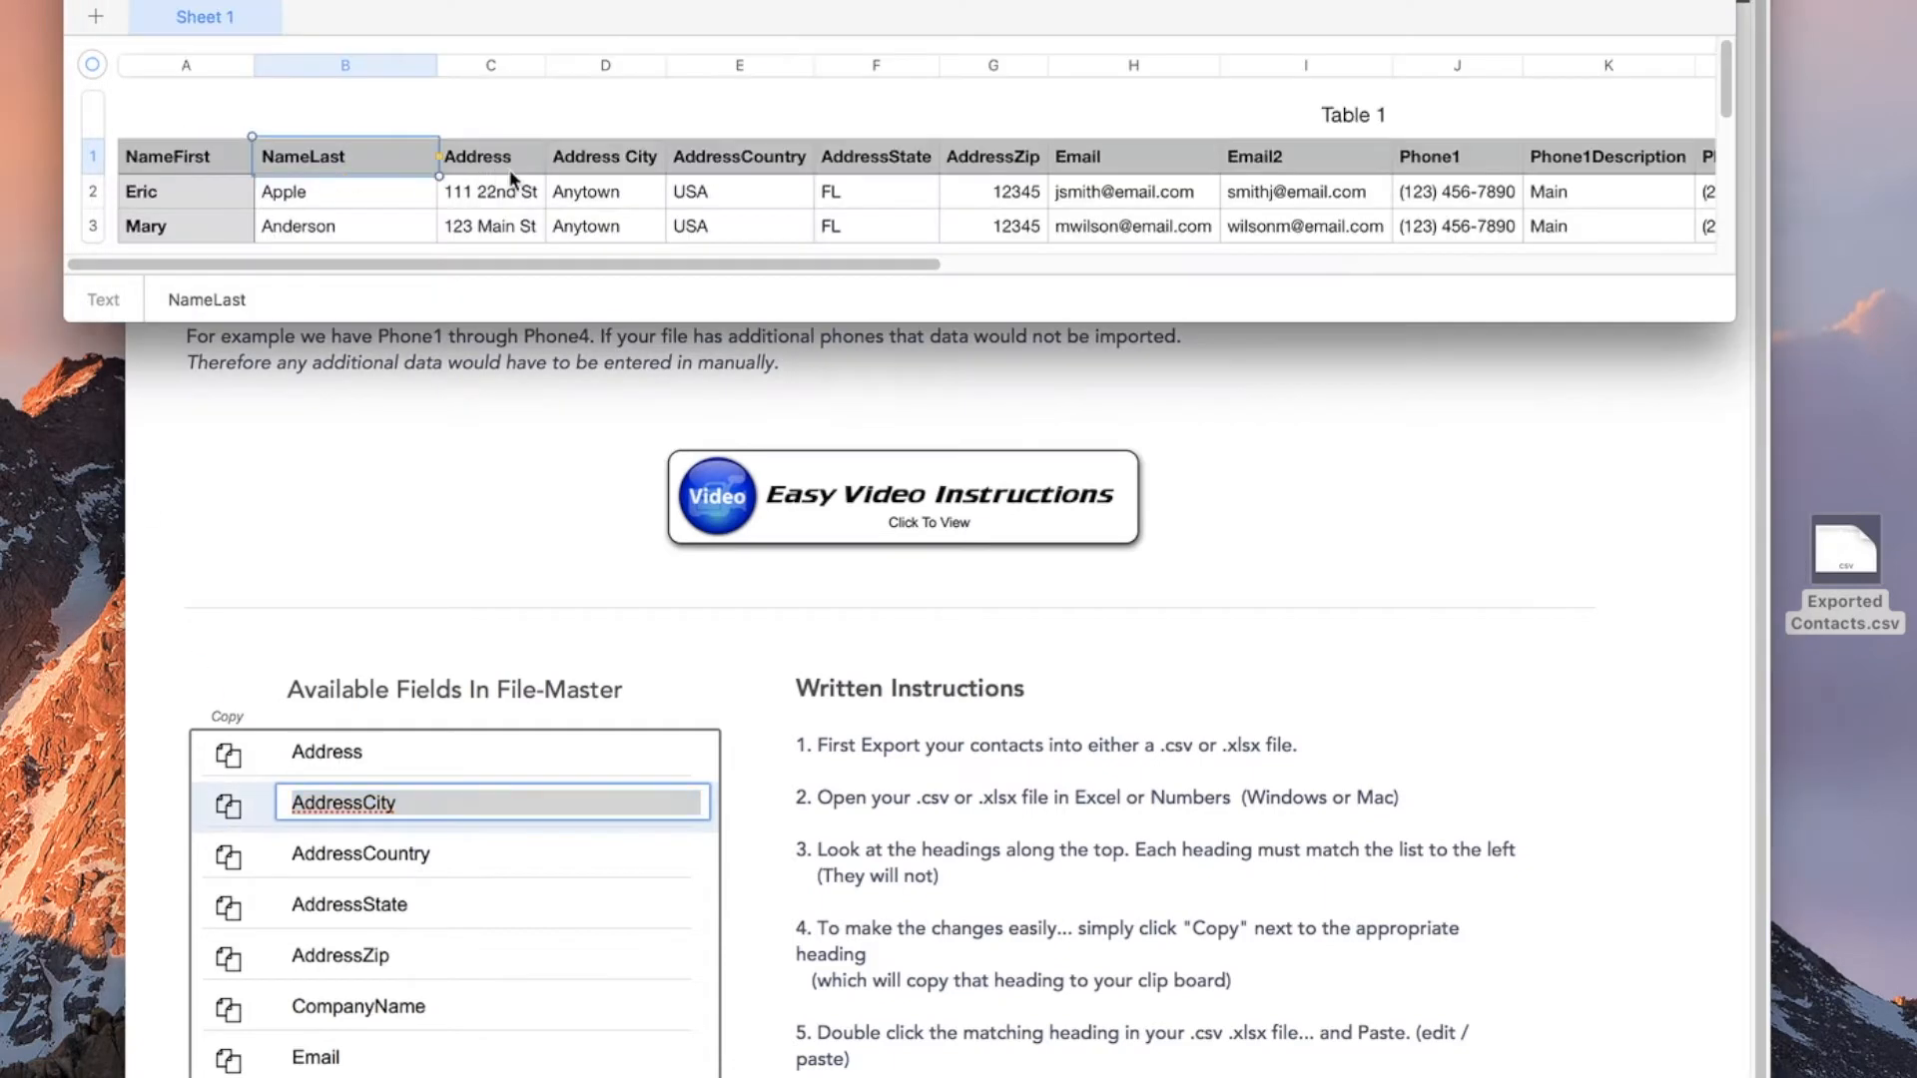
{"action": "left_click", "coordinate": [600, 159]}
{"action": "double_click", "coordinate": [596, 157]}
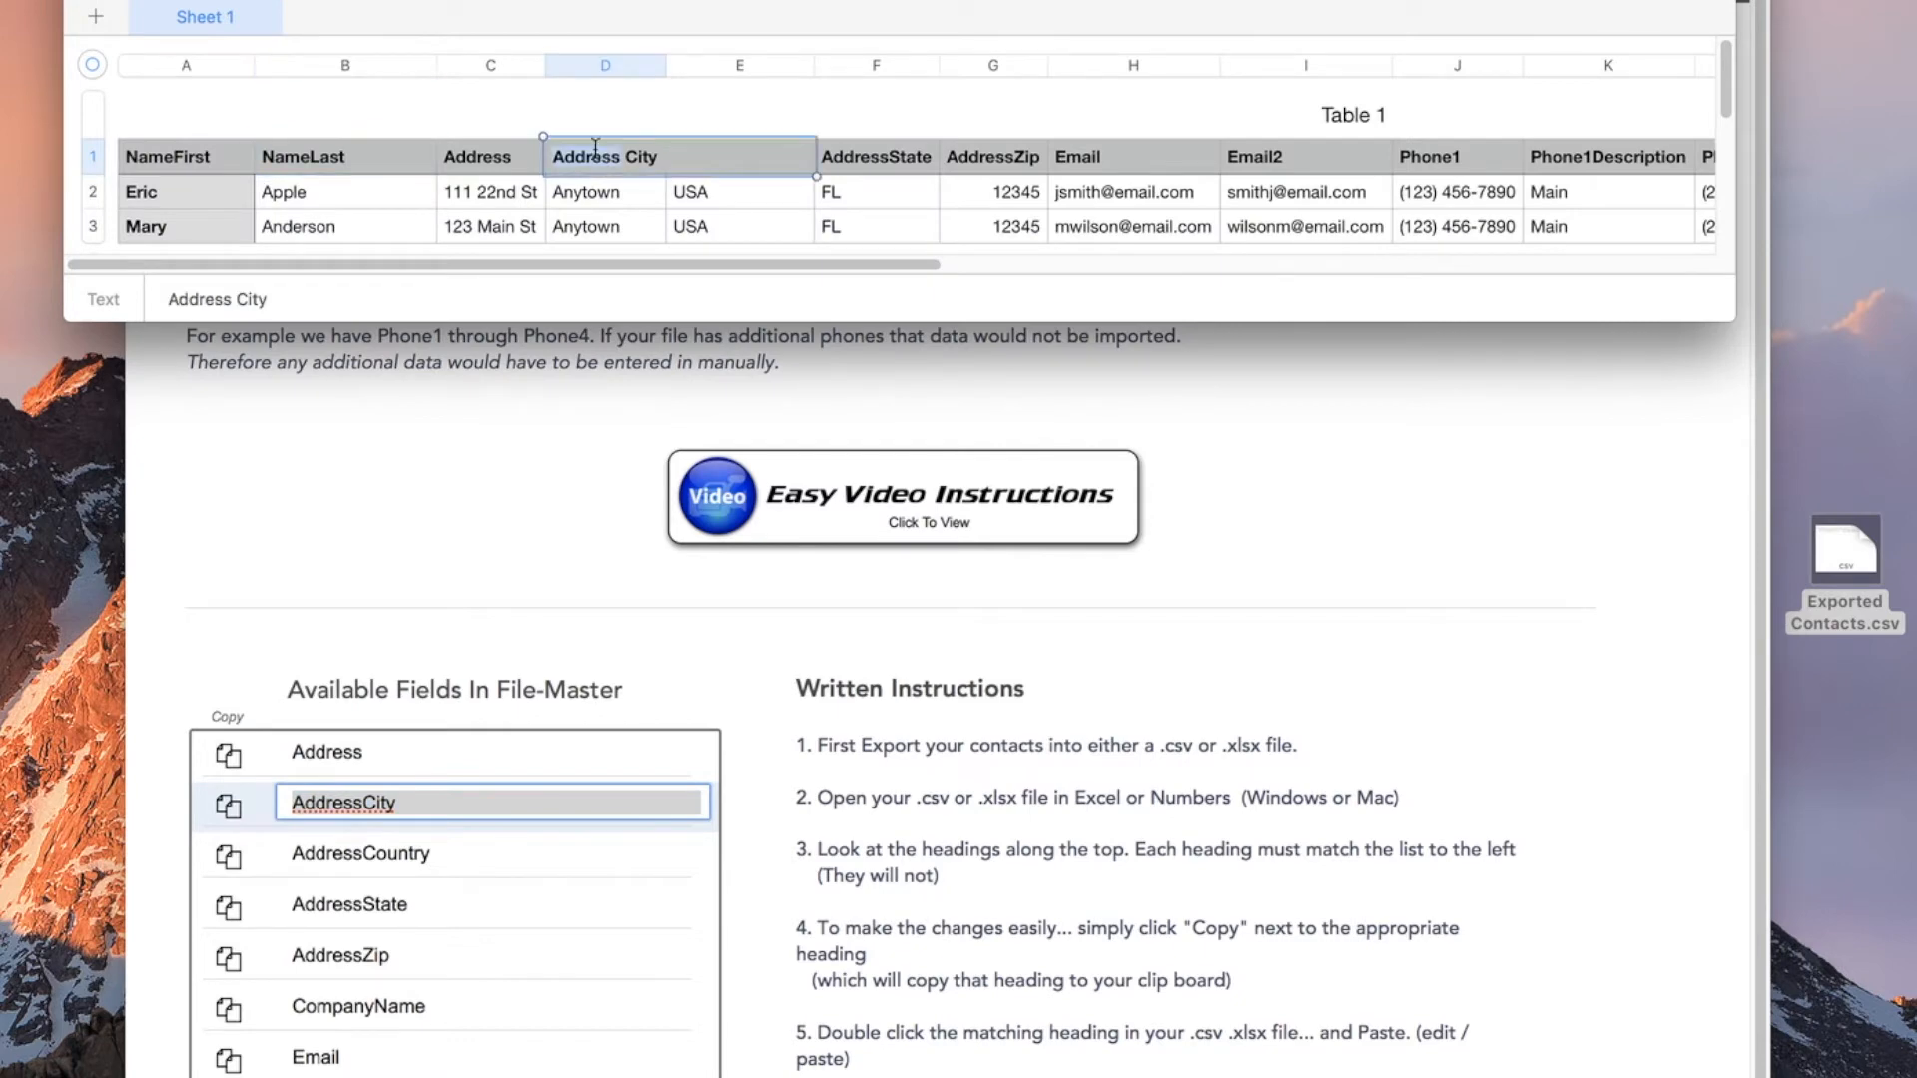
{"action": "key", "text": "super+v"}
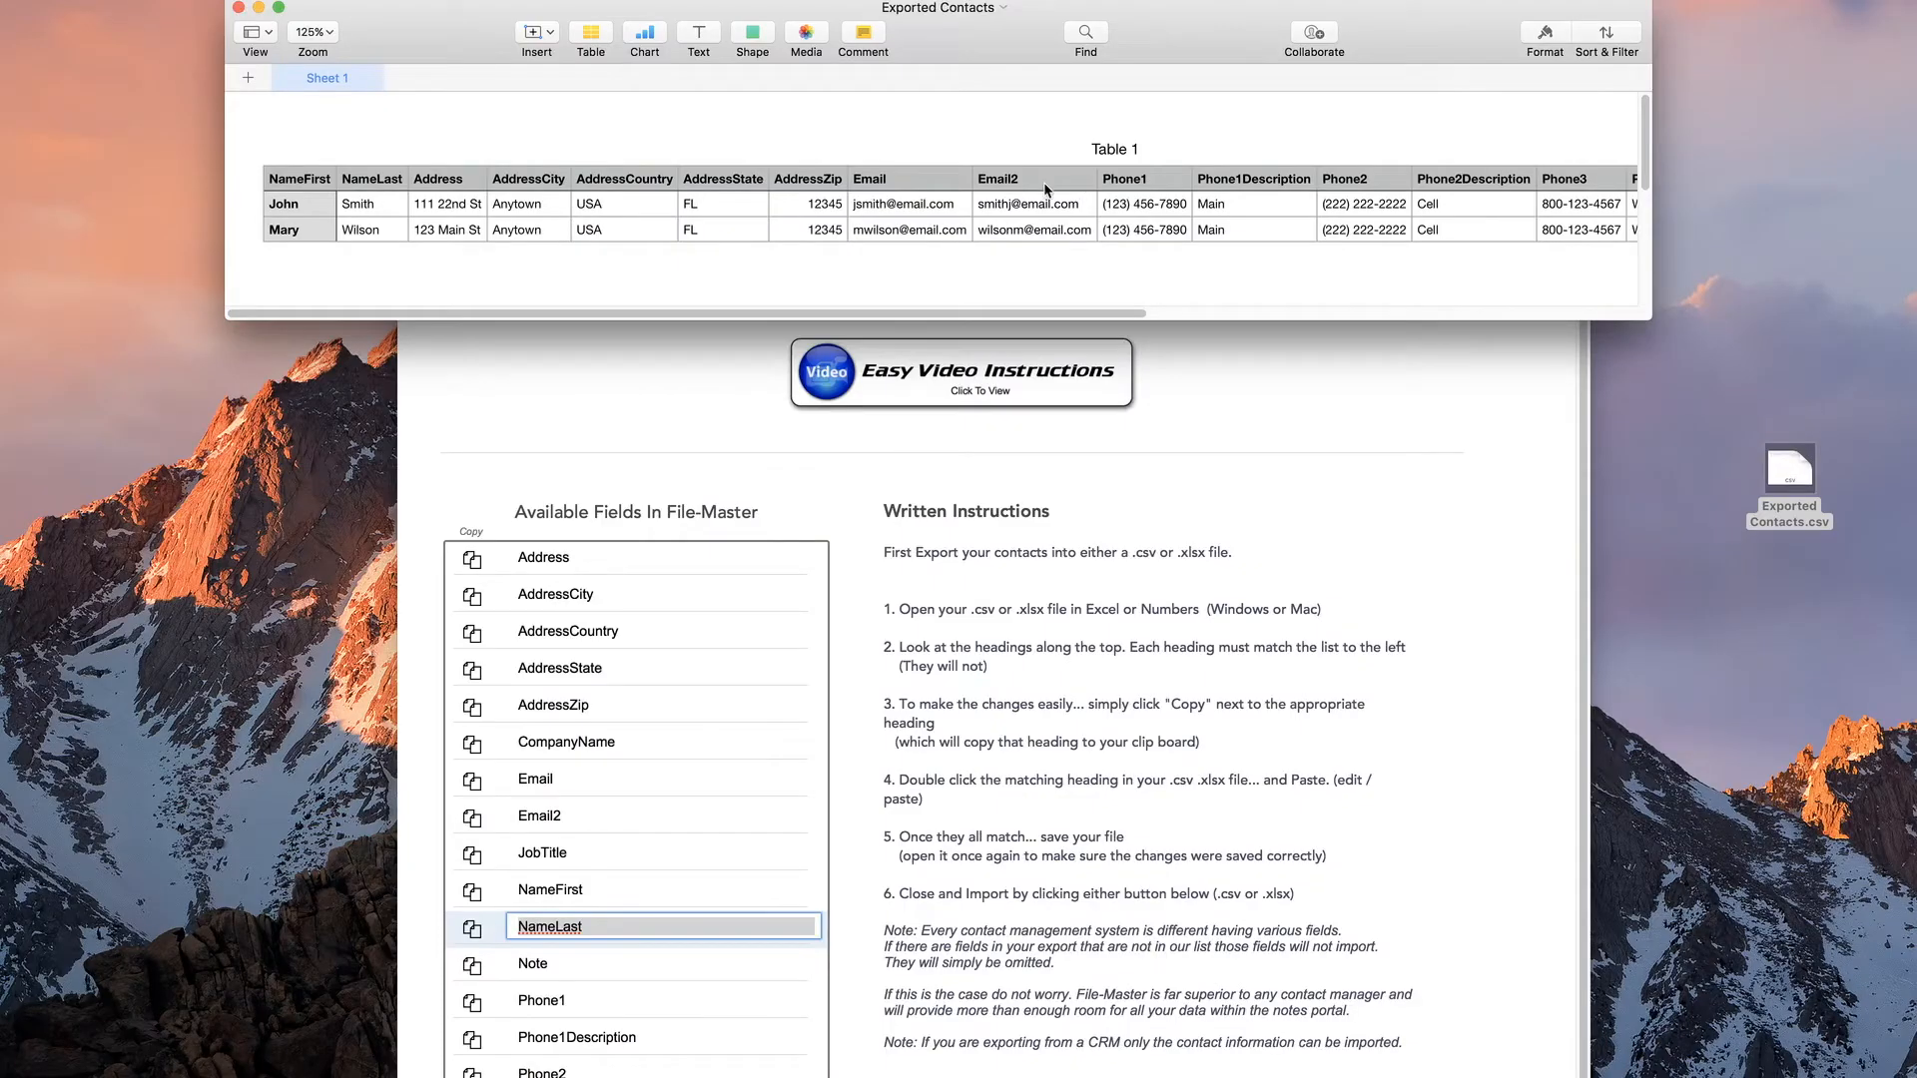
Close the Exported Contacts spreadsheet and reopen Exported Contacts.csv from the desktop to check the saved headings
{"action": "left_click", "coordinate": [238, 7]}
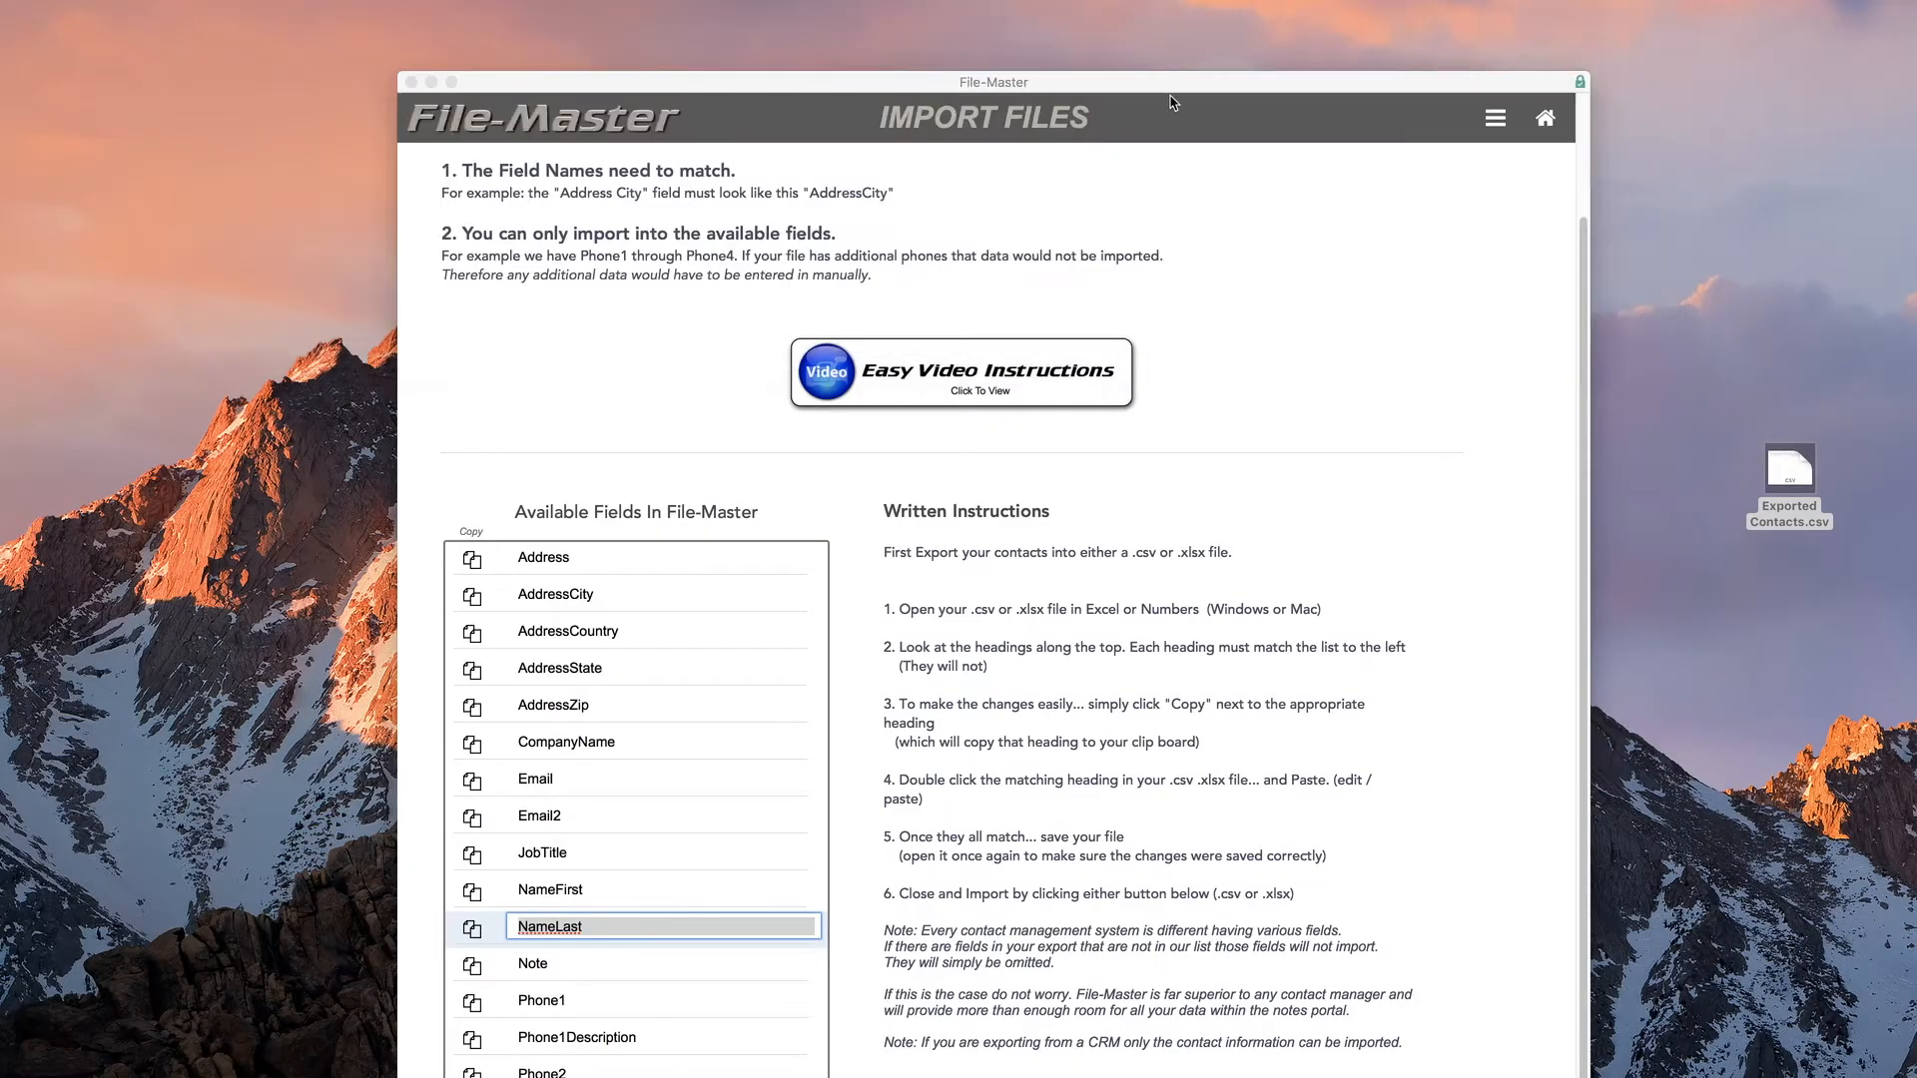
{"action": "left_click_drag", "start_coordinate": [1789, 471], "coordinate": [1719, 473]}
{"action": "right_click", "coordinate": [1721, 475]}
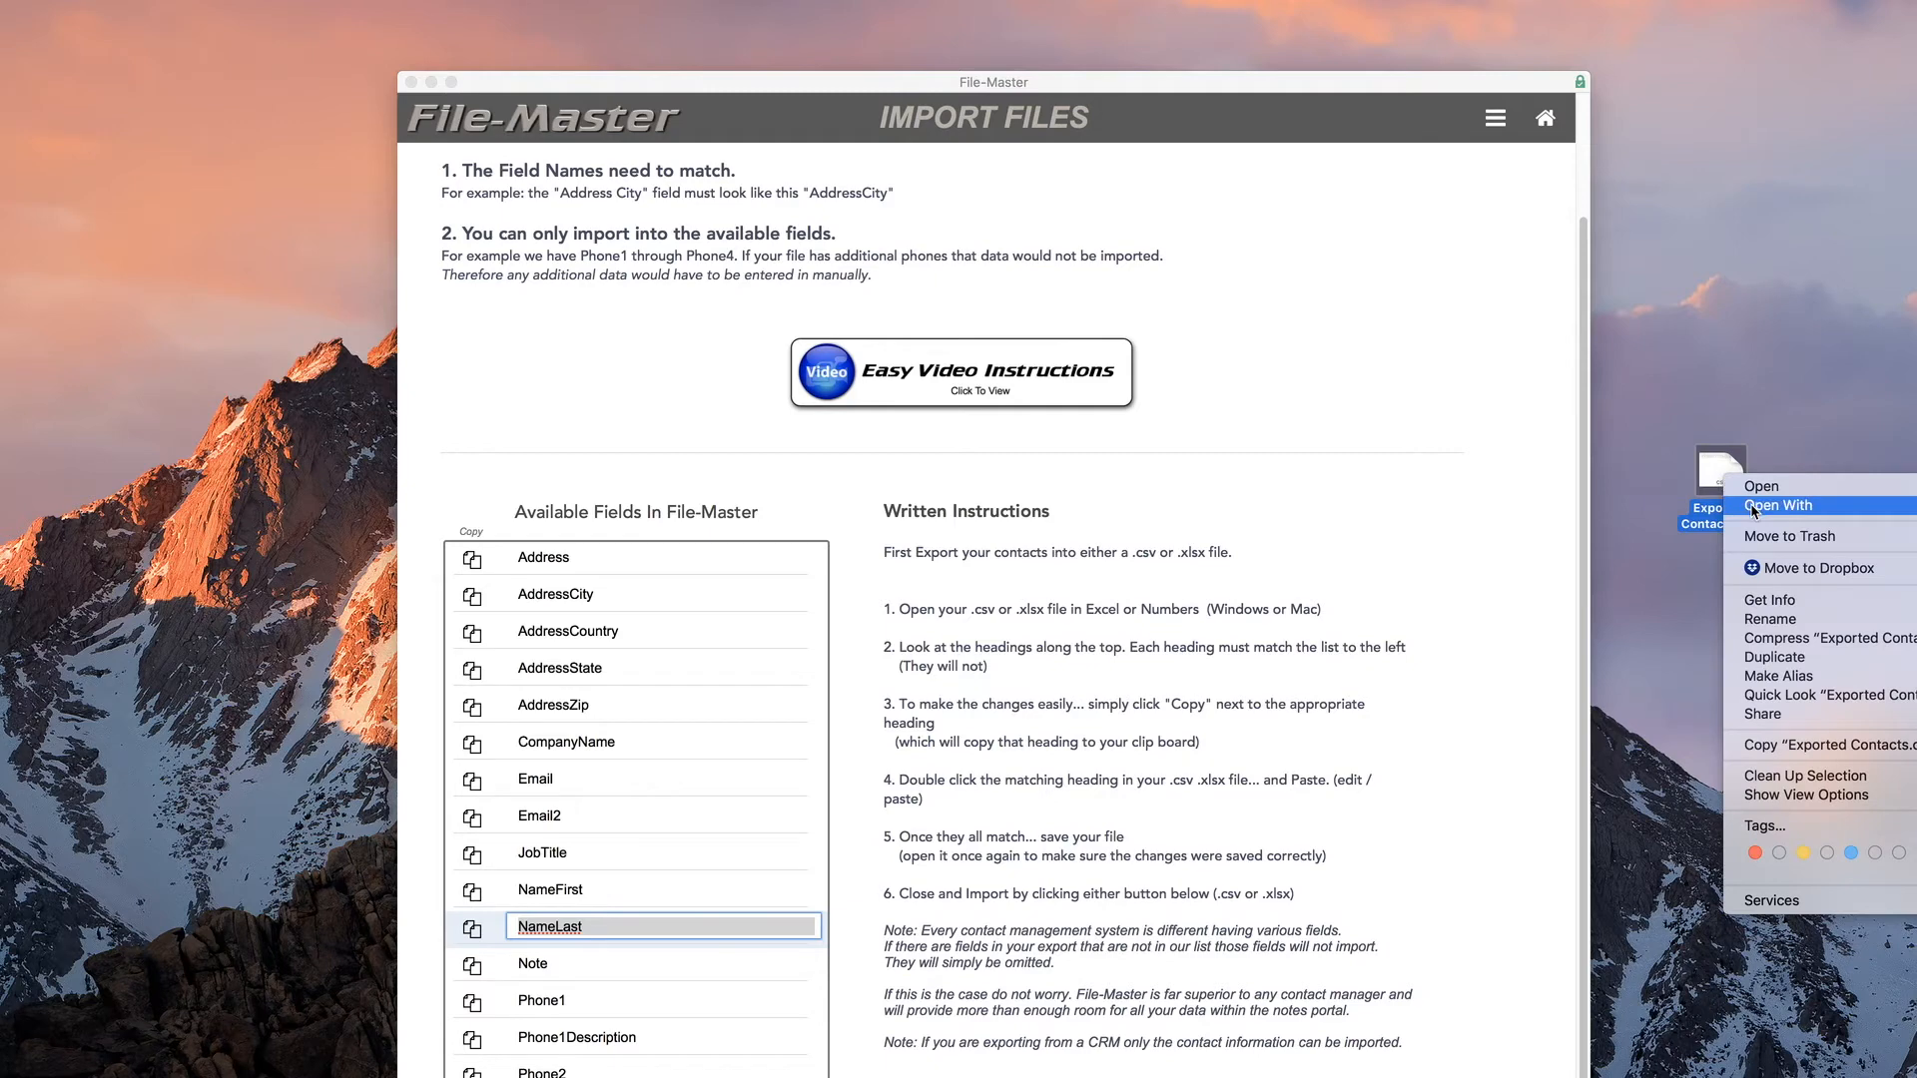
{"action": "left_click", "coordinate": [1762, 487]}
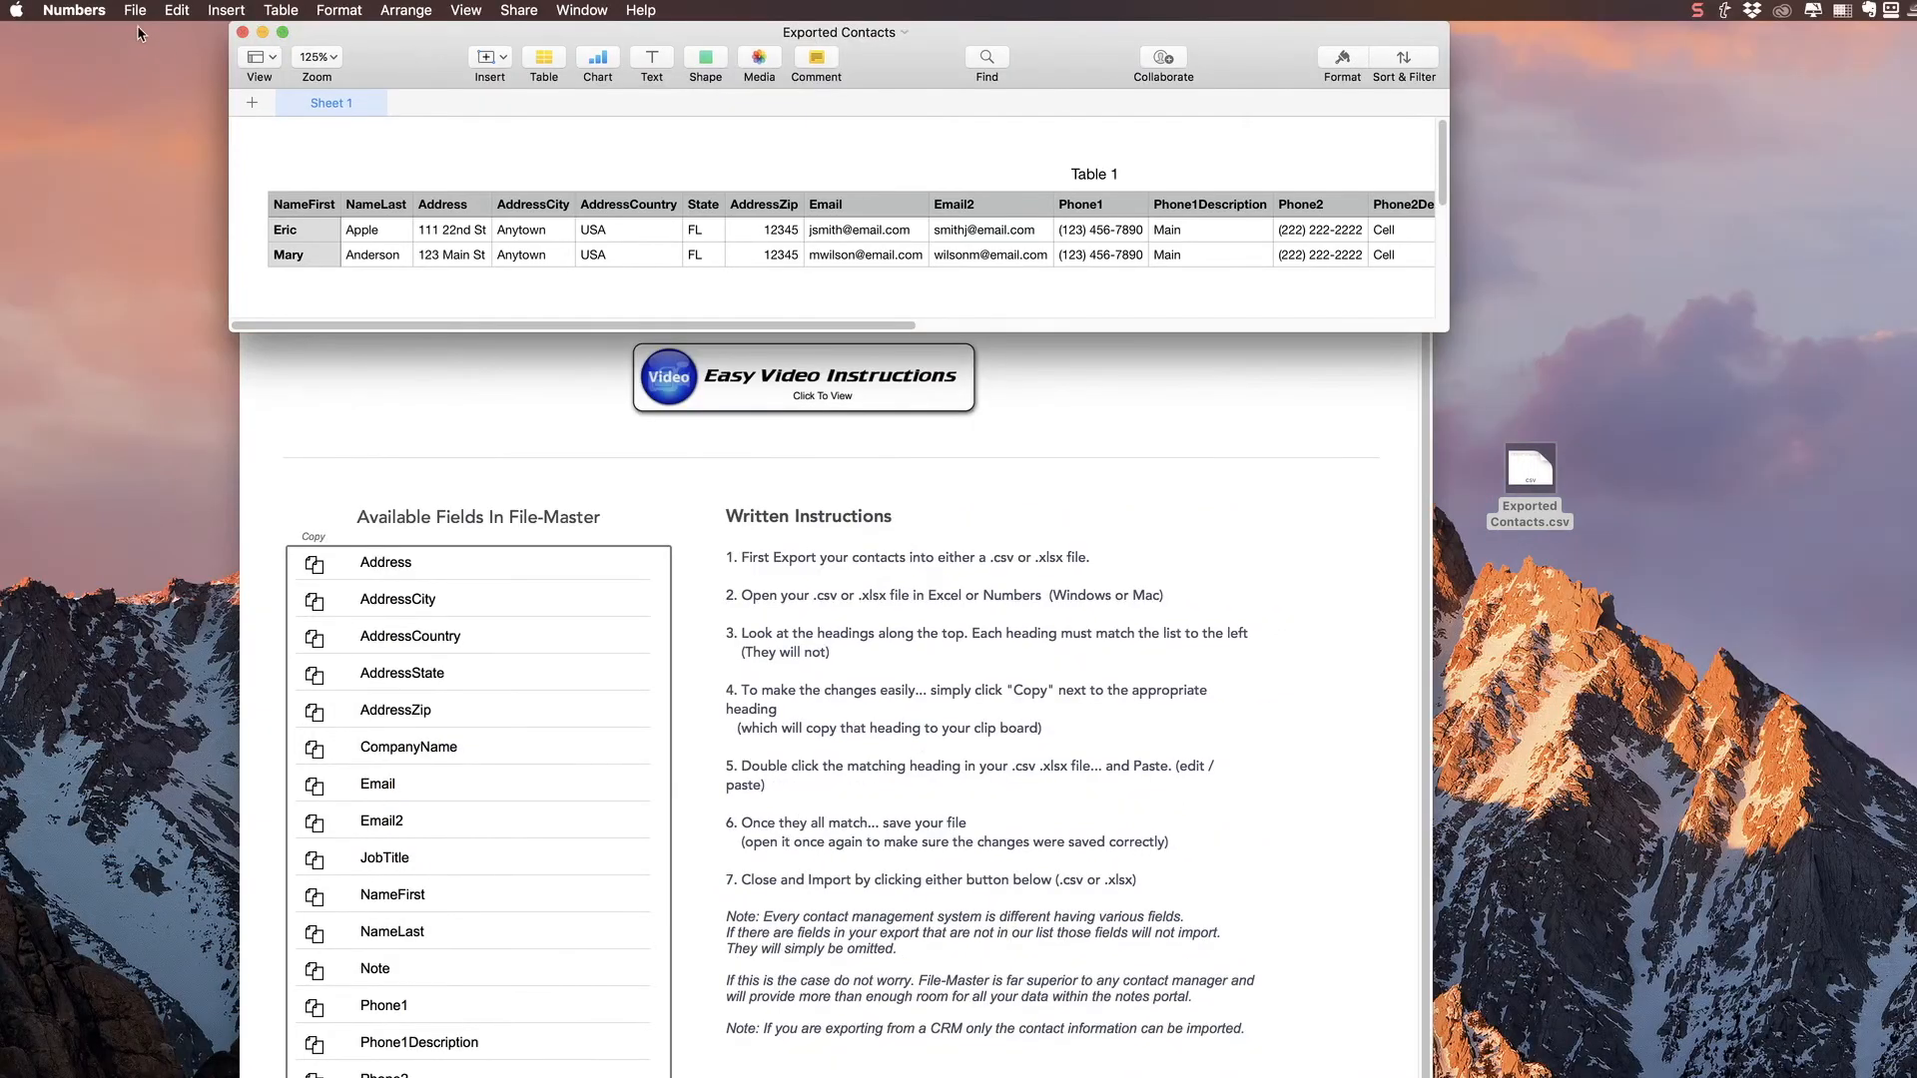
Export the spreadsheet as CSV with Unicode (UTF-8) encoding, replacing Exported Contacts.csv on the Desktop, and close the spreadsheet
{"action": "left_click", "coordinate": [137, 12]}
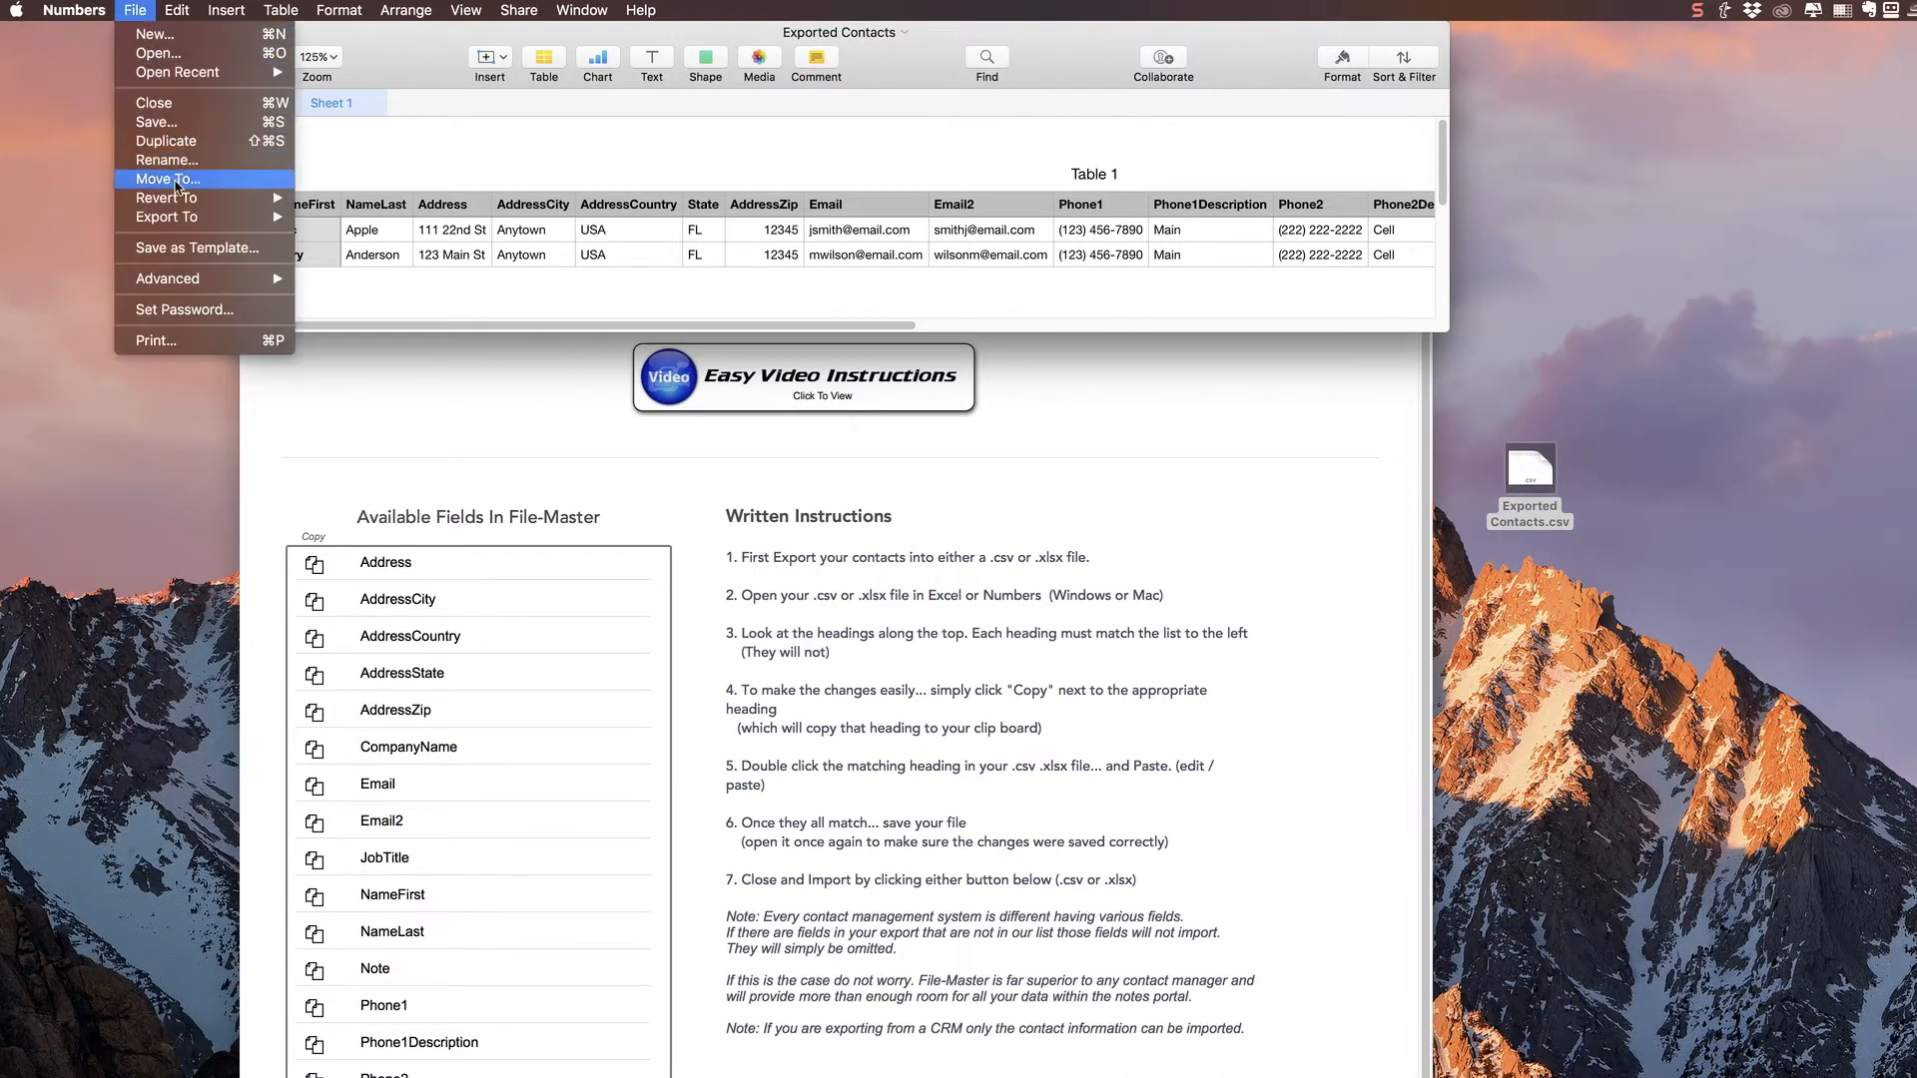
{"action": "mouse_move", "coordinate": [179, 219]}
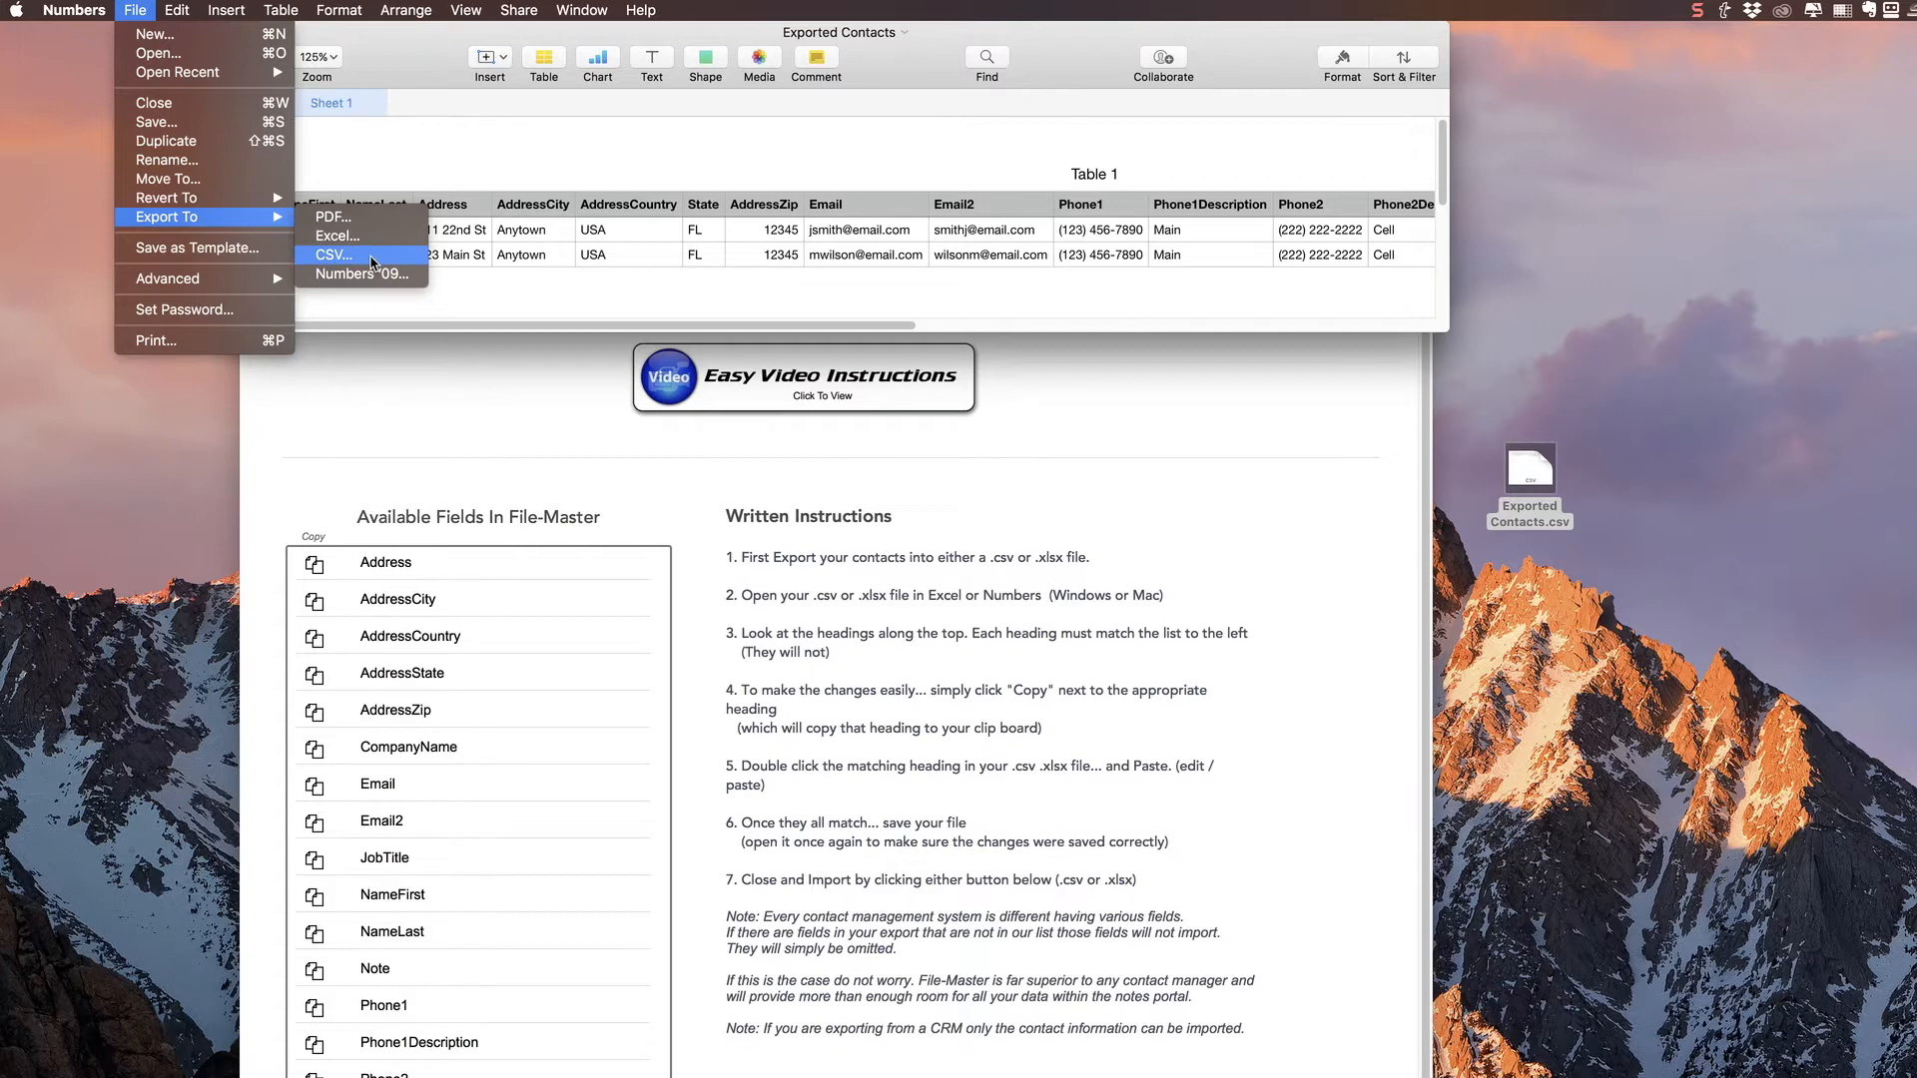
{"action": "left_click", "coordinate": [373, 262]}
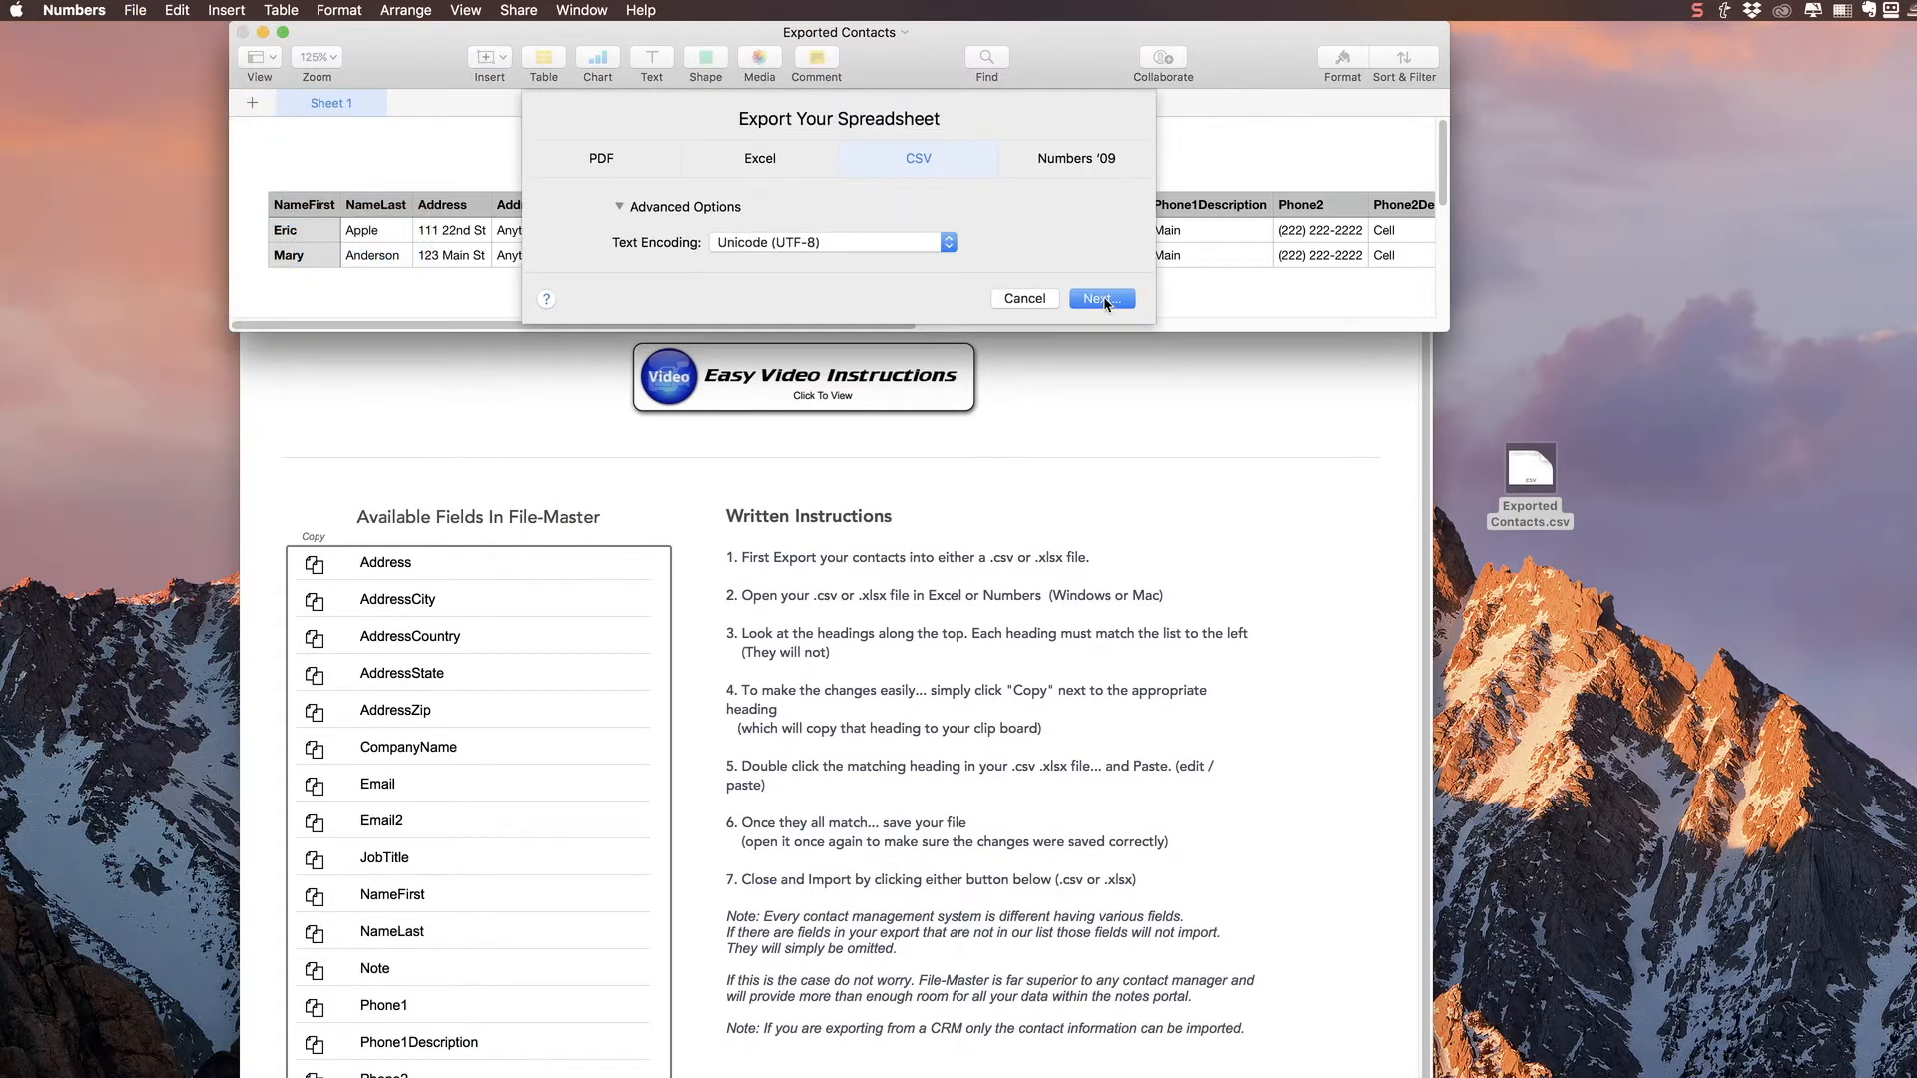
{"action": "left_click", "coordinate": [1102, 299]}
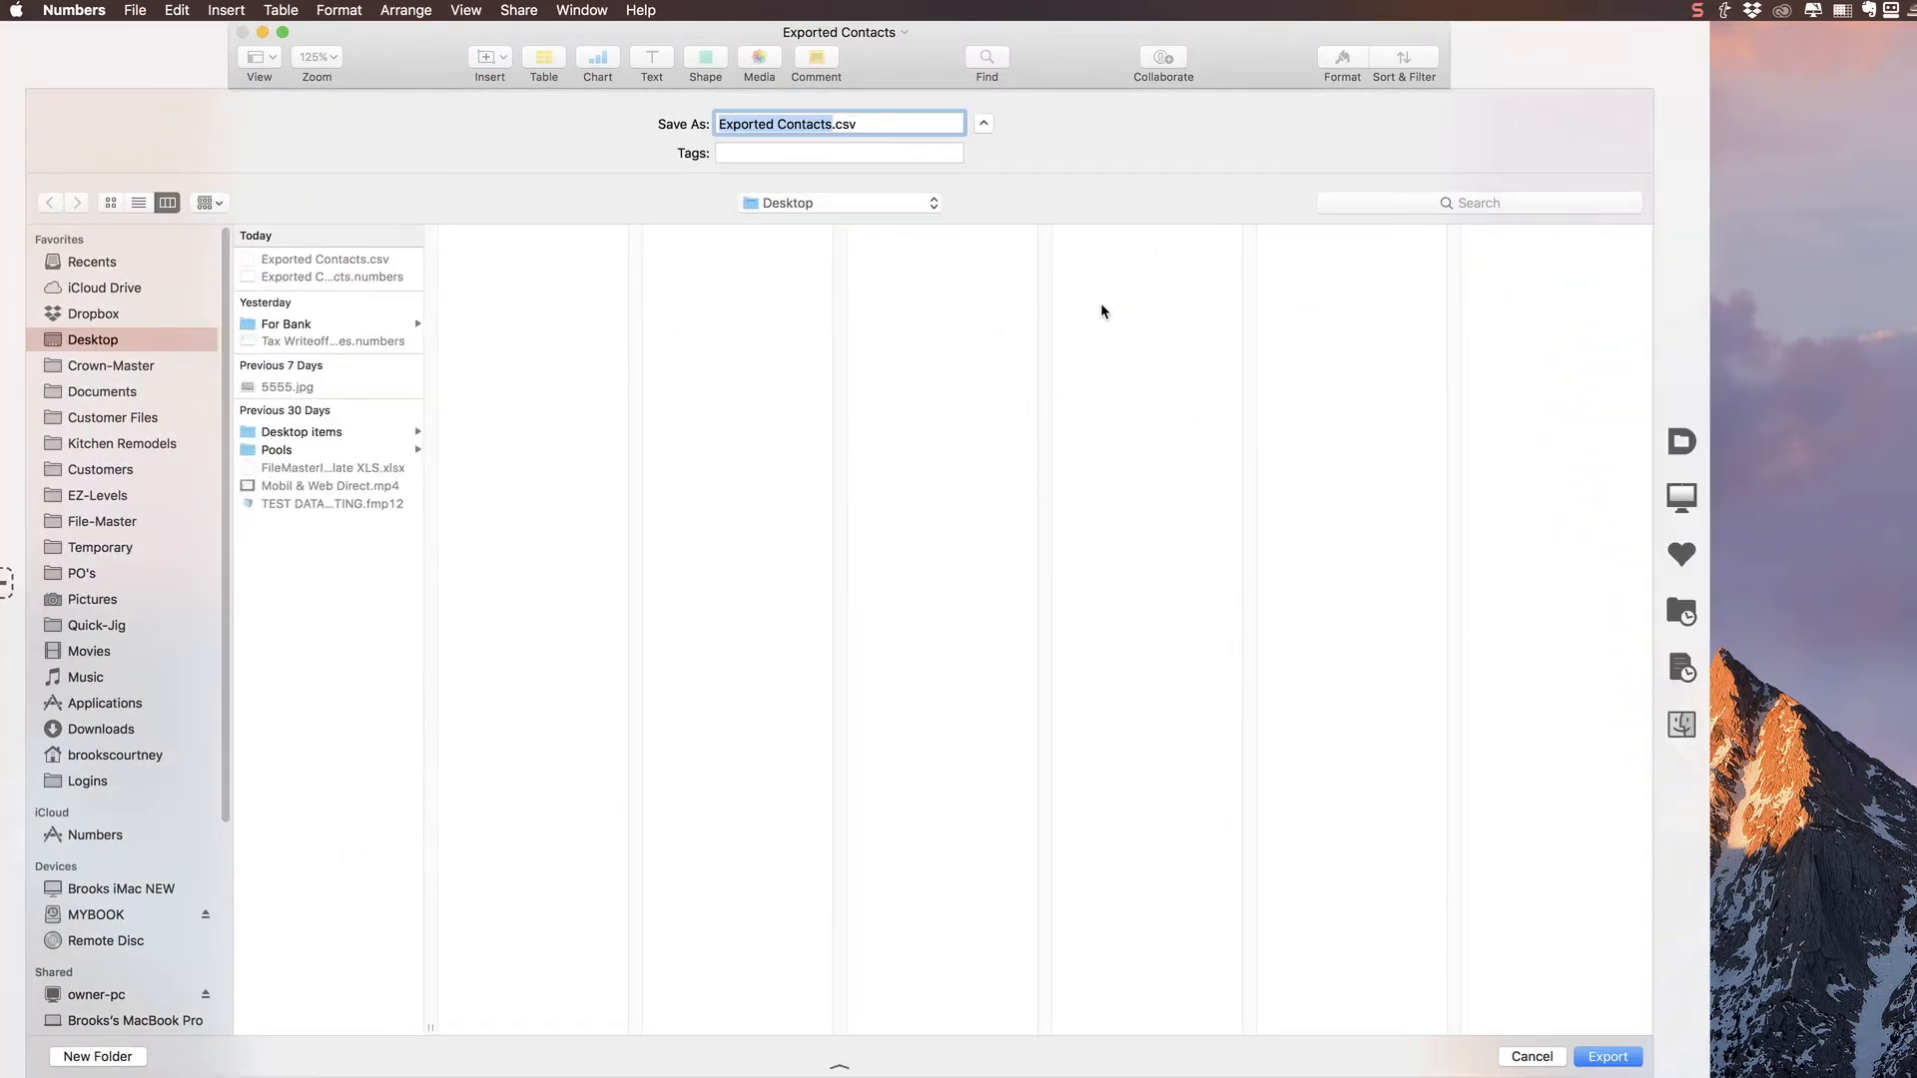
{"action": "left_click", "coordinate": [1608, 1057]}
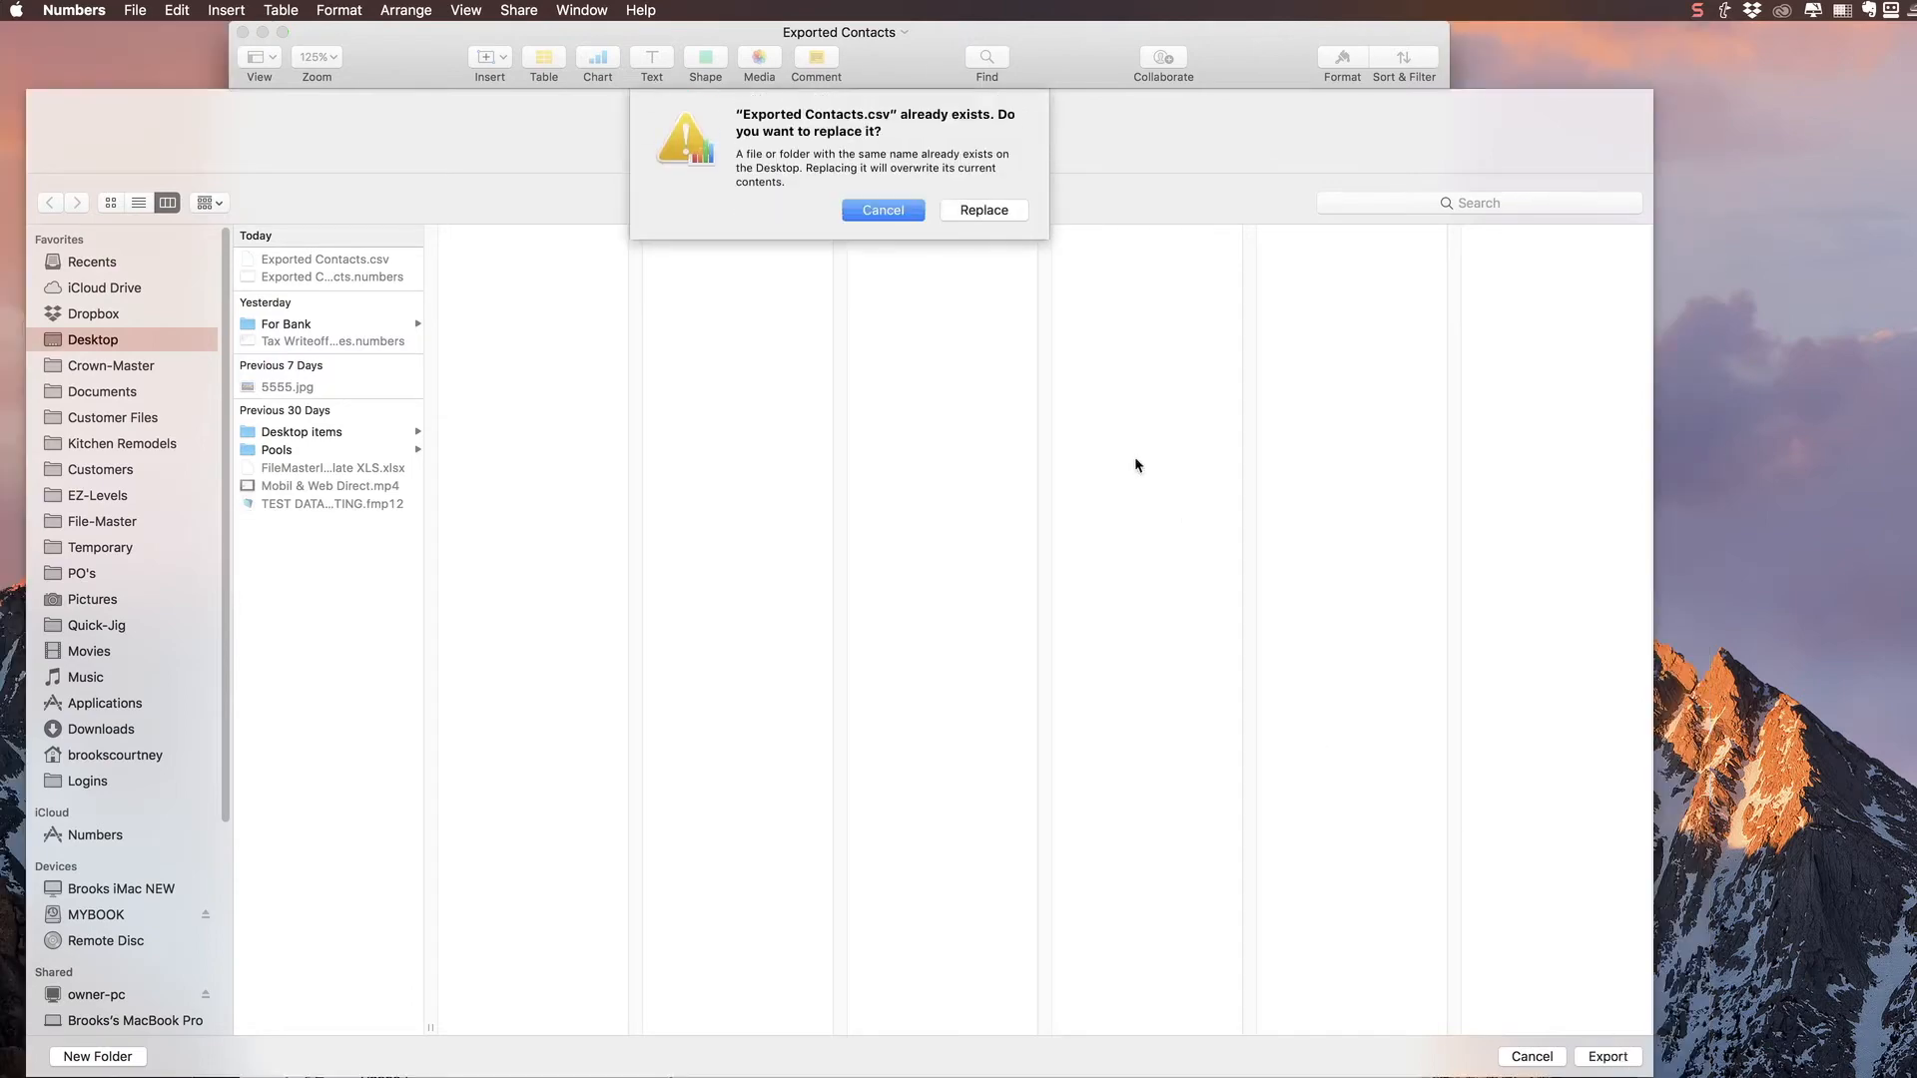
{"action": "left_click", "coordinate": [1006, 206]}
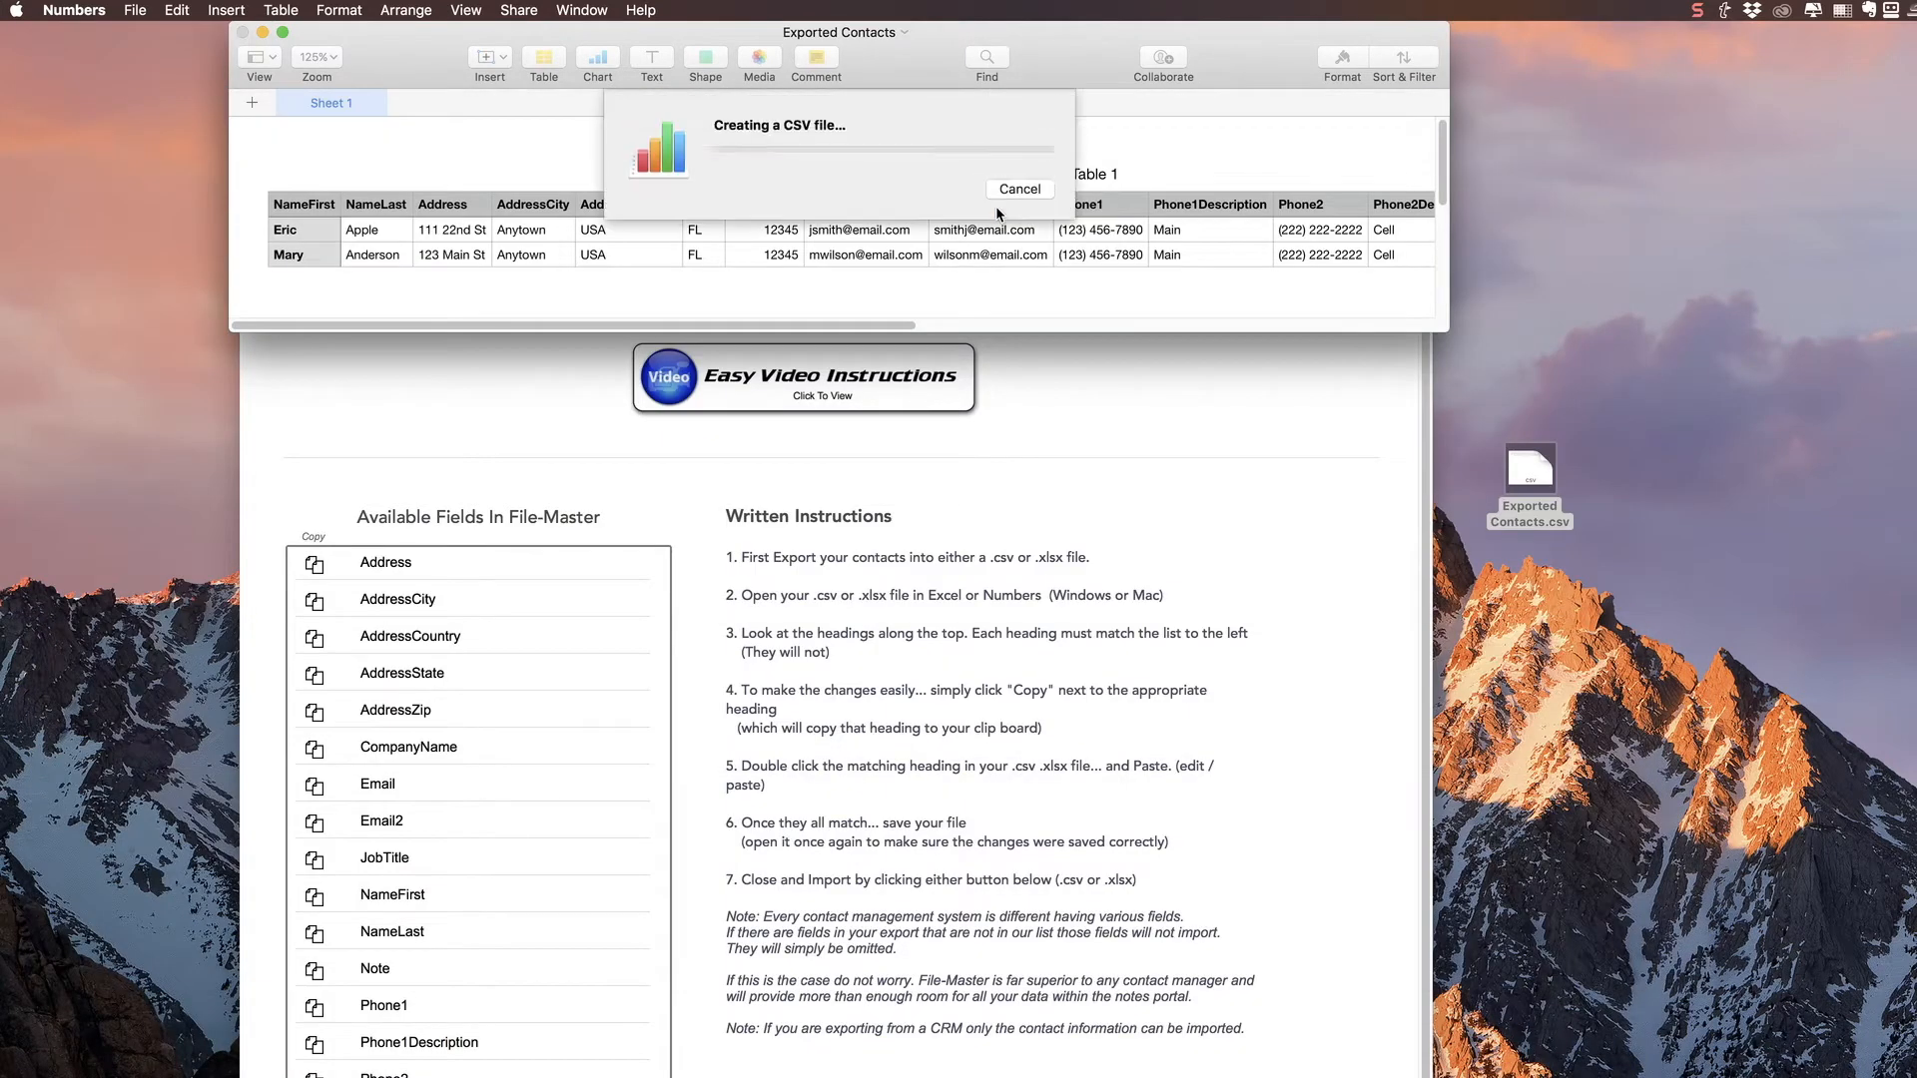
{"action": "left_click", "coordinate": [242, 33]}
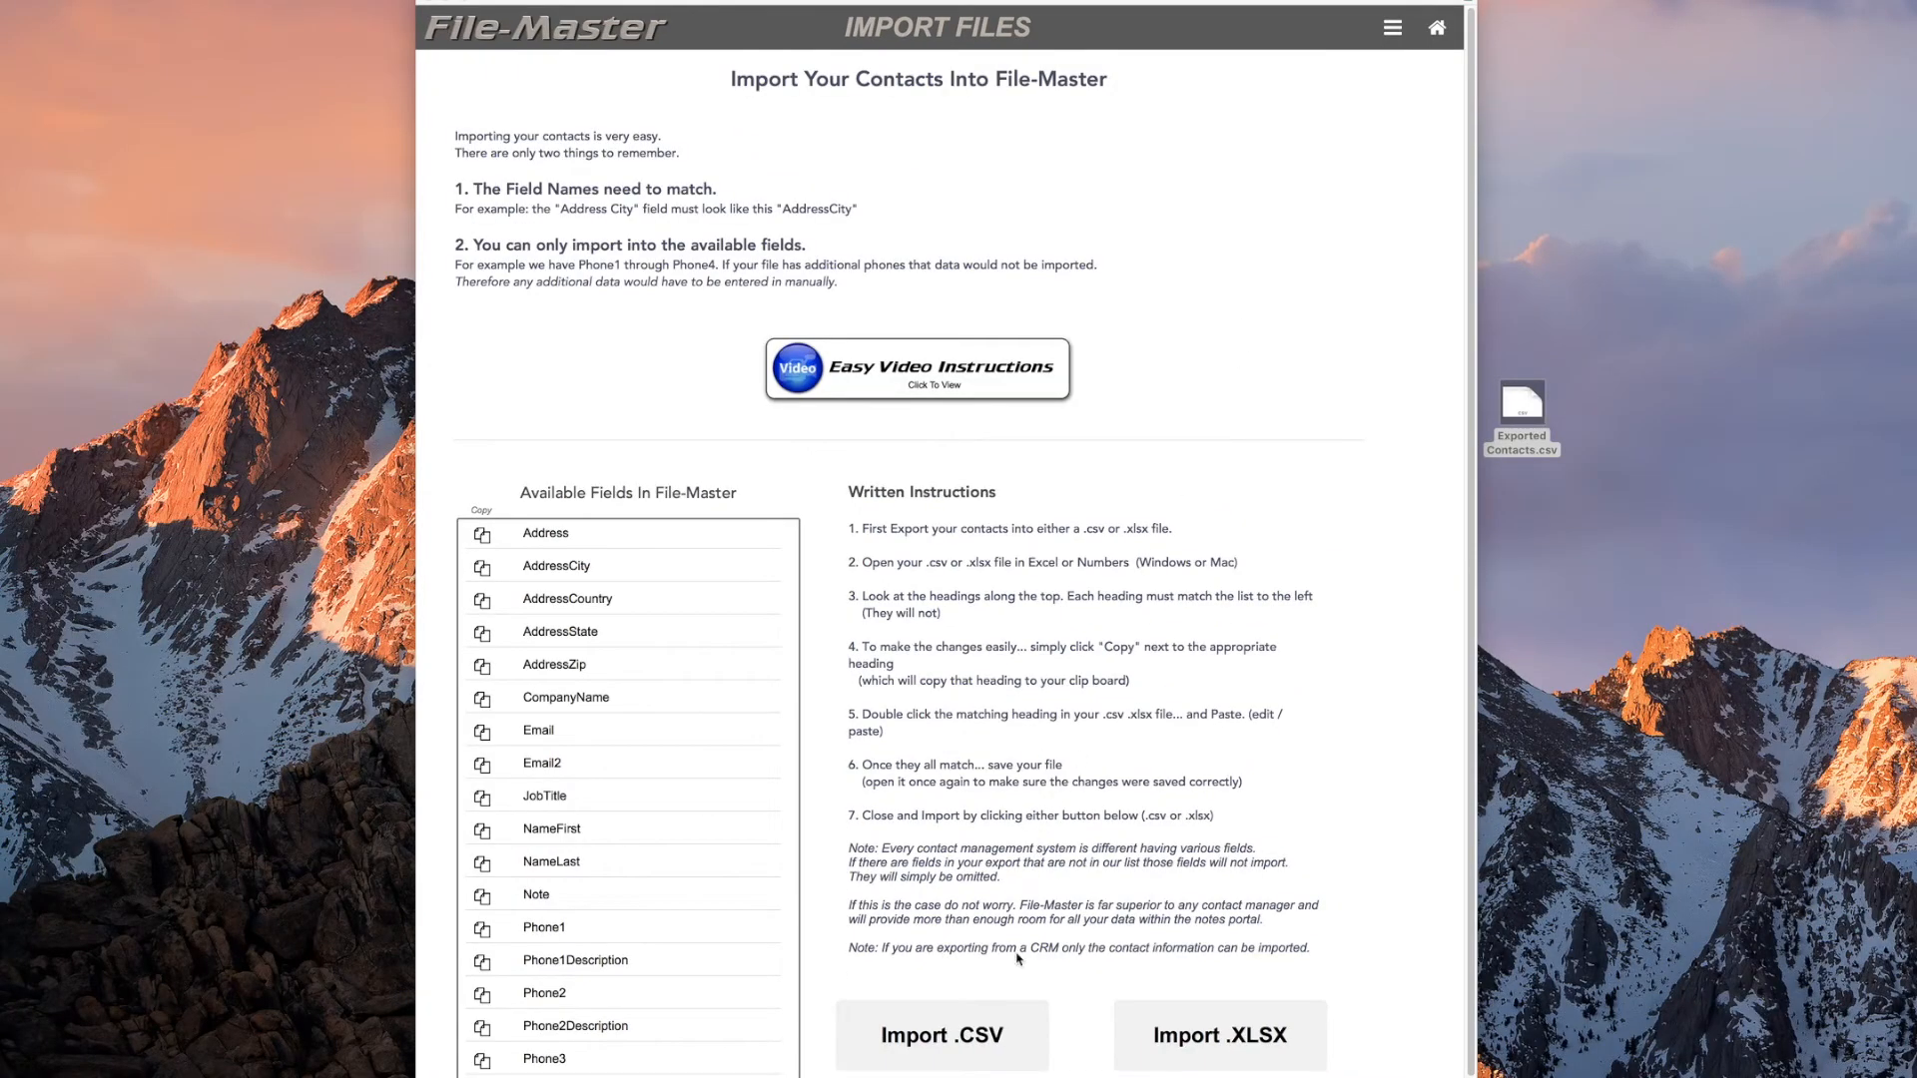
Load the corrected Exported Contacts.csv from the Desktop into File-Master's .CSV import and review all uploaded fields
{"action": "left_click", "coordinate": [983, 1042]}
{"action": "left_click", "coordinate": [819, 310]}
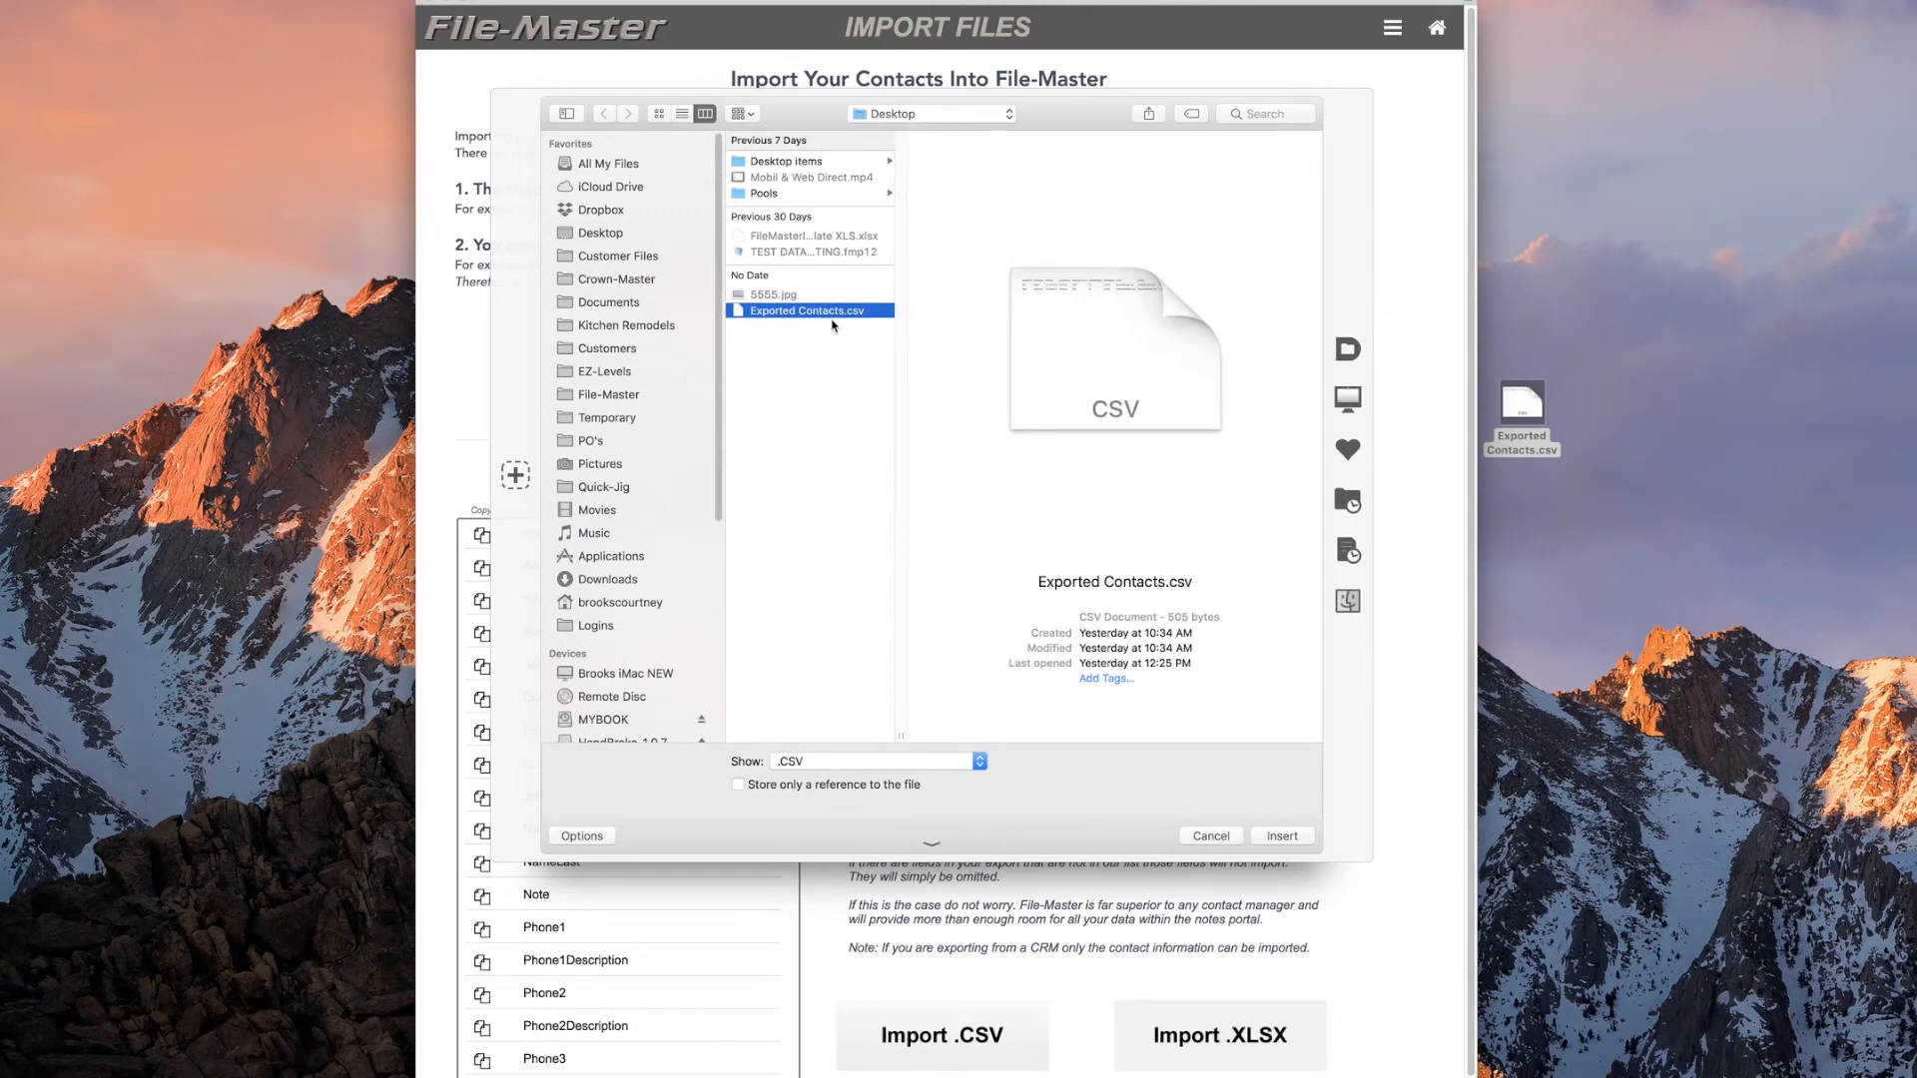
{"action": "left_click", "coordinate": [1282, 837]}
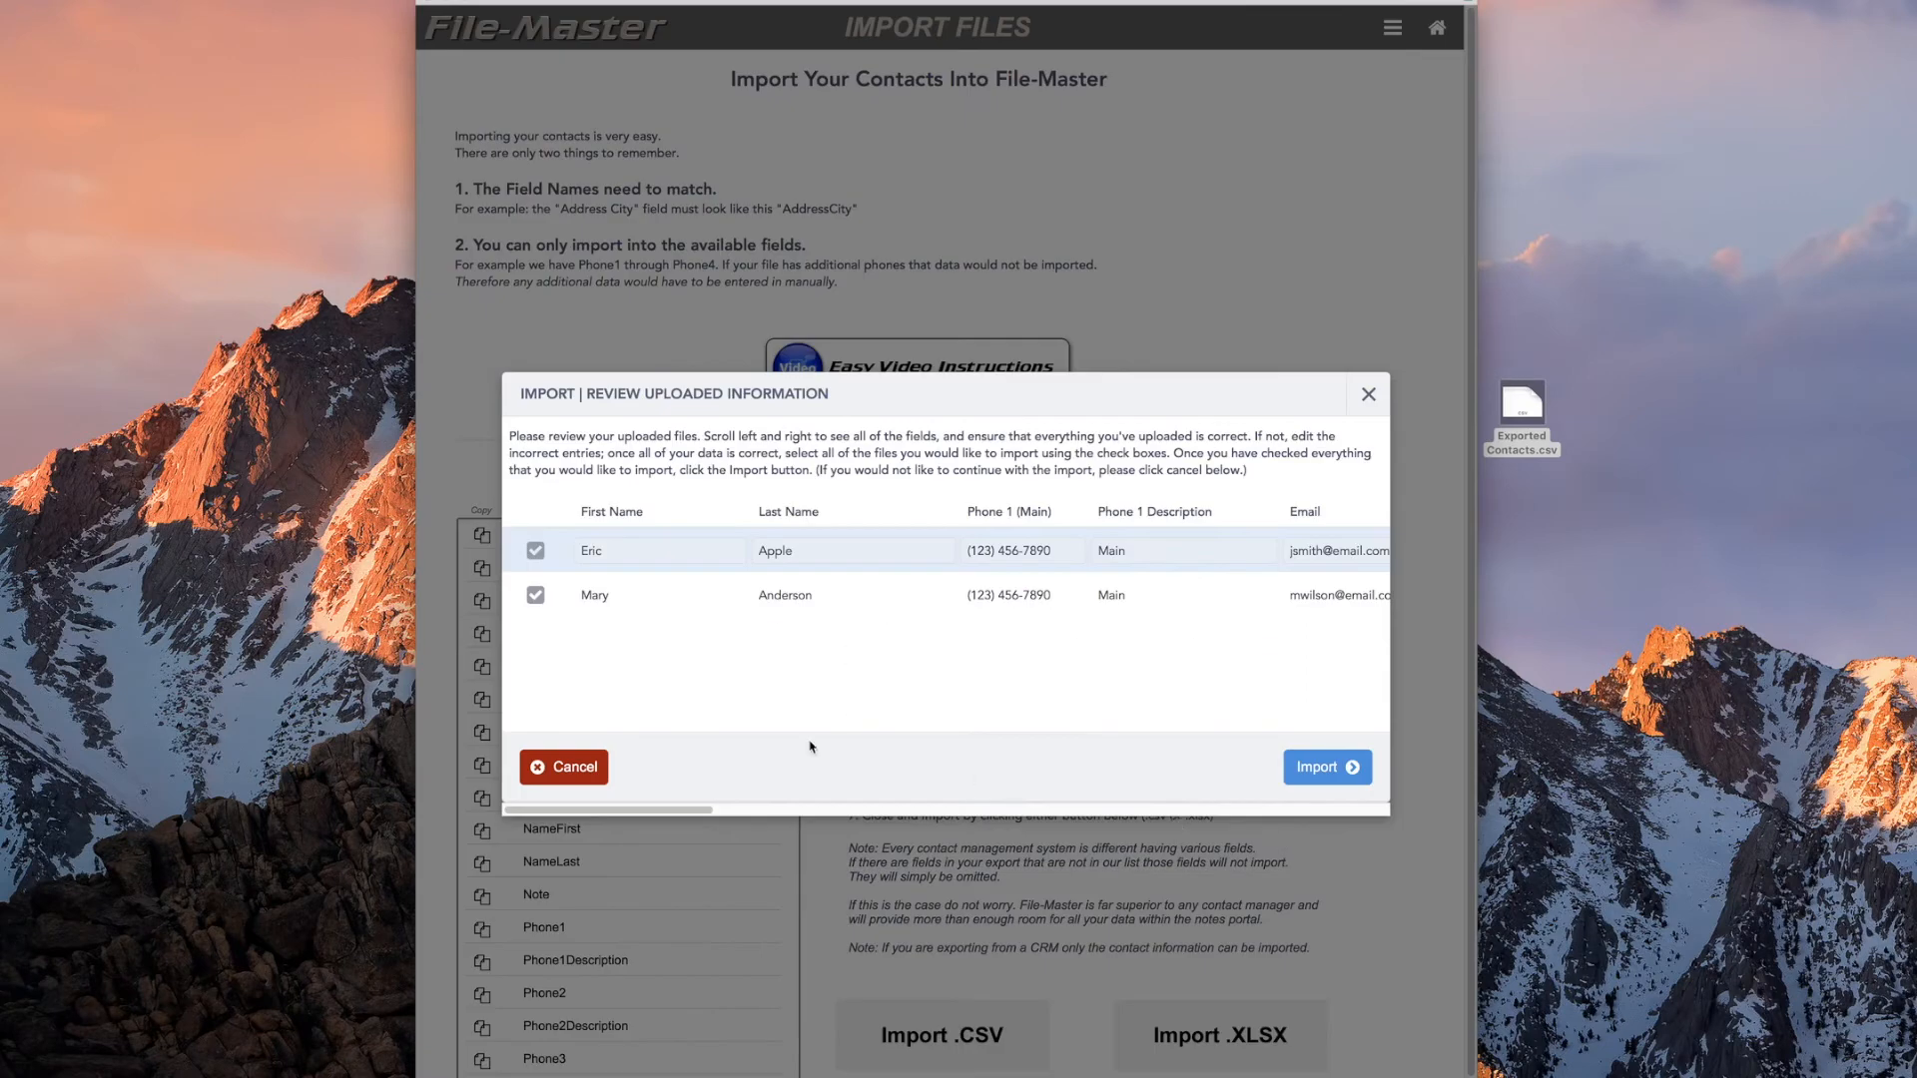
{"action": "left_click_drag", "start_coordinate": [644, 807], "coordinate": [574, 821]}
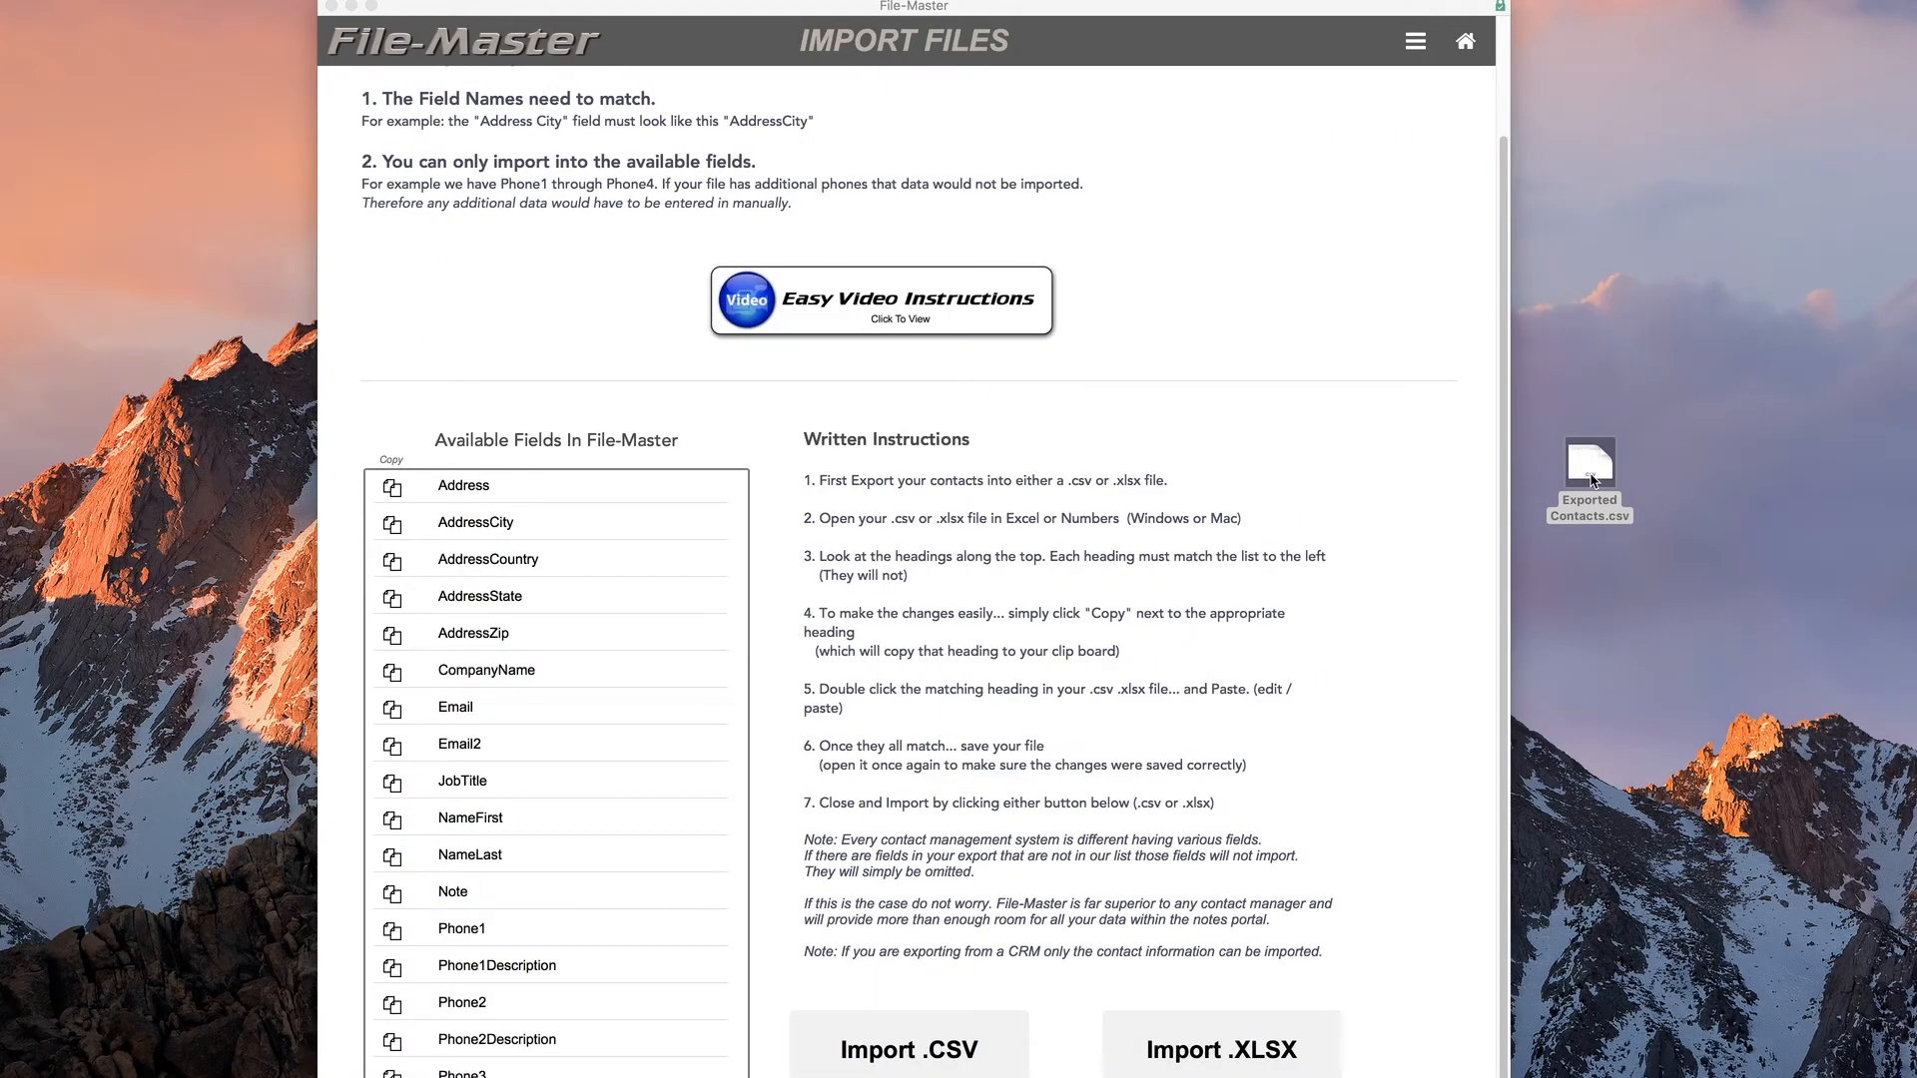
Open Exported Contacts.csv in Numbers again and select the NameFirst heading cell to examine the first header row
{"action": "right_click", "coordinate": [1593, 481]}
{"action": "mouse_move", "coordinate": [1628, 505]}
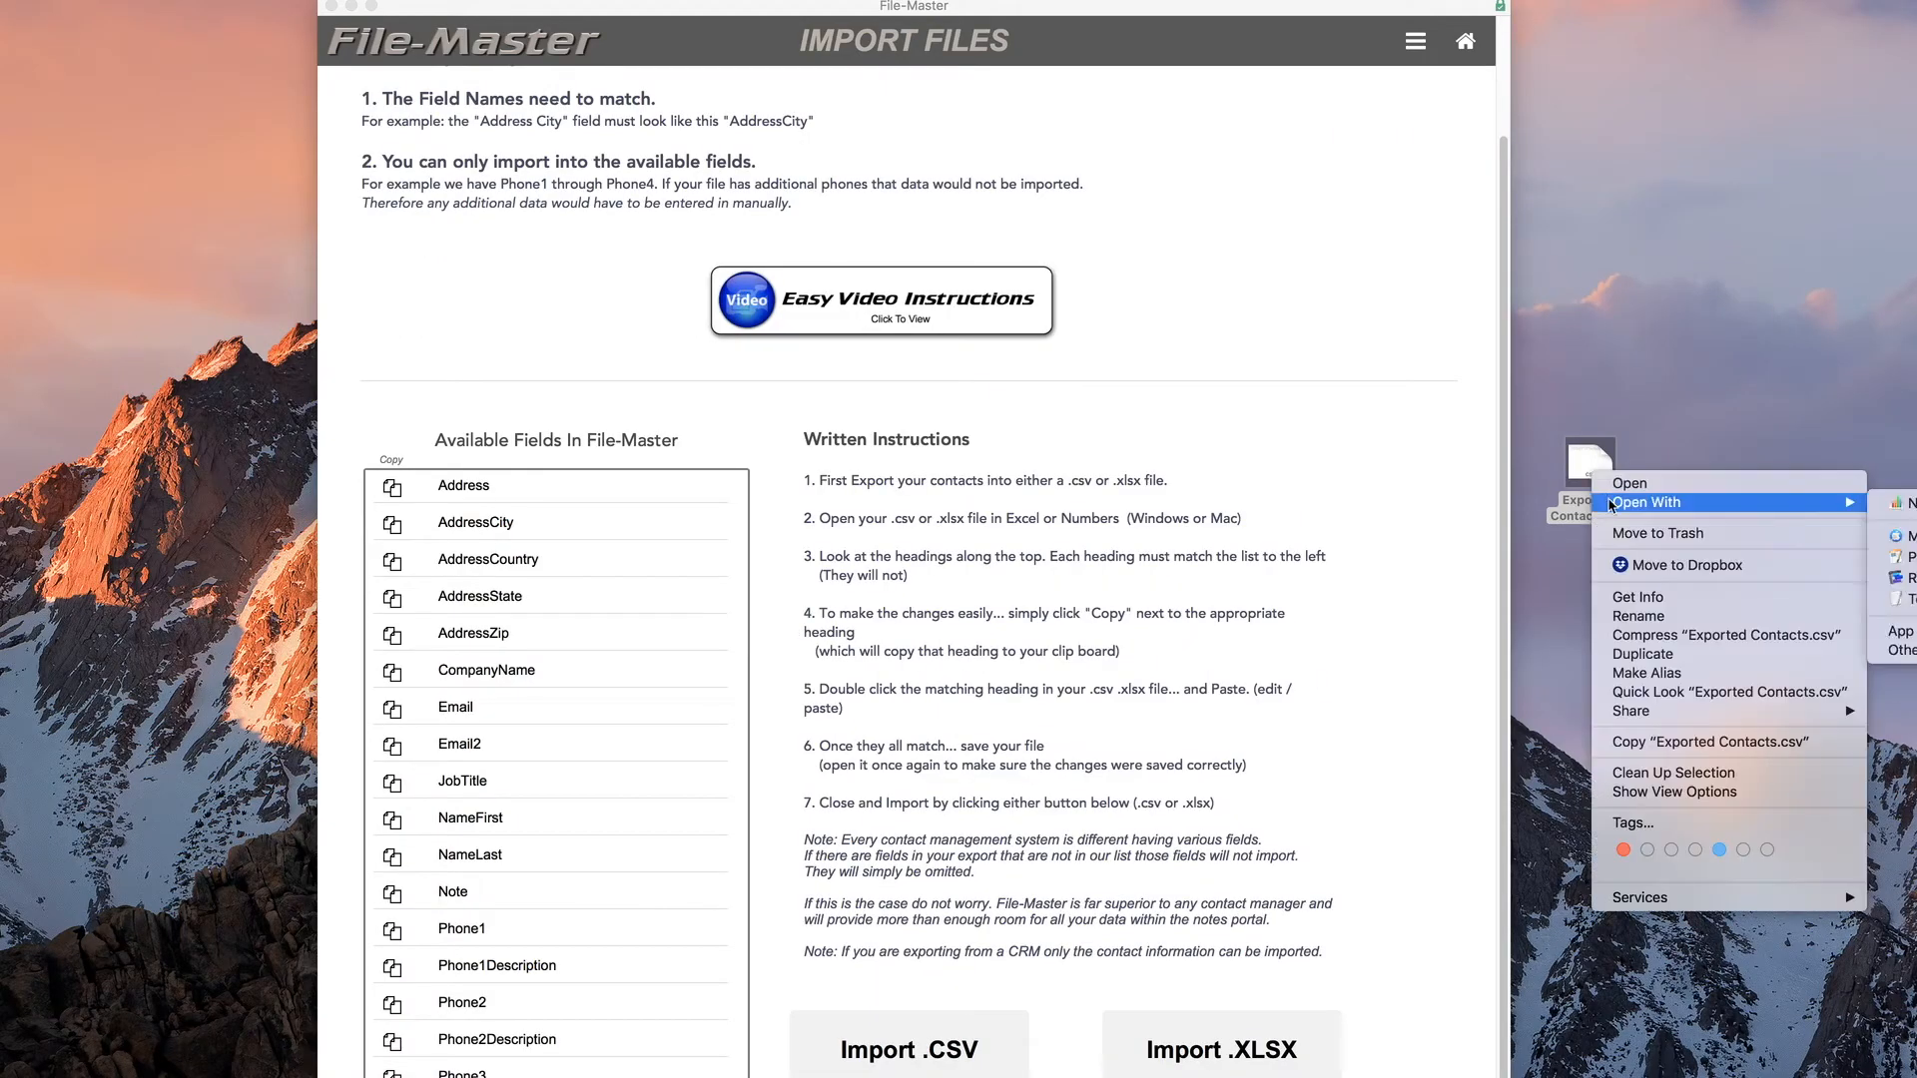
{"action": "left_click", "coordinate": [1887, 507]}
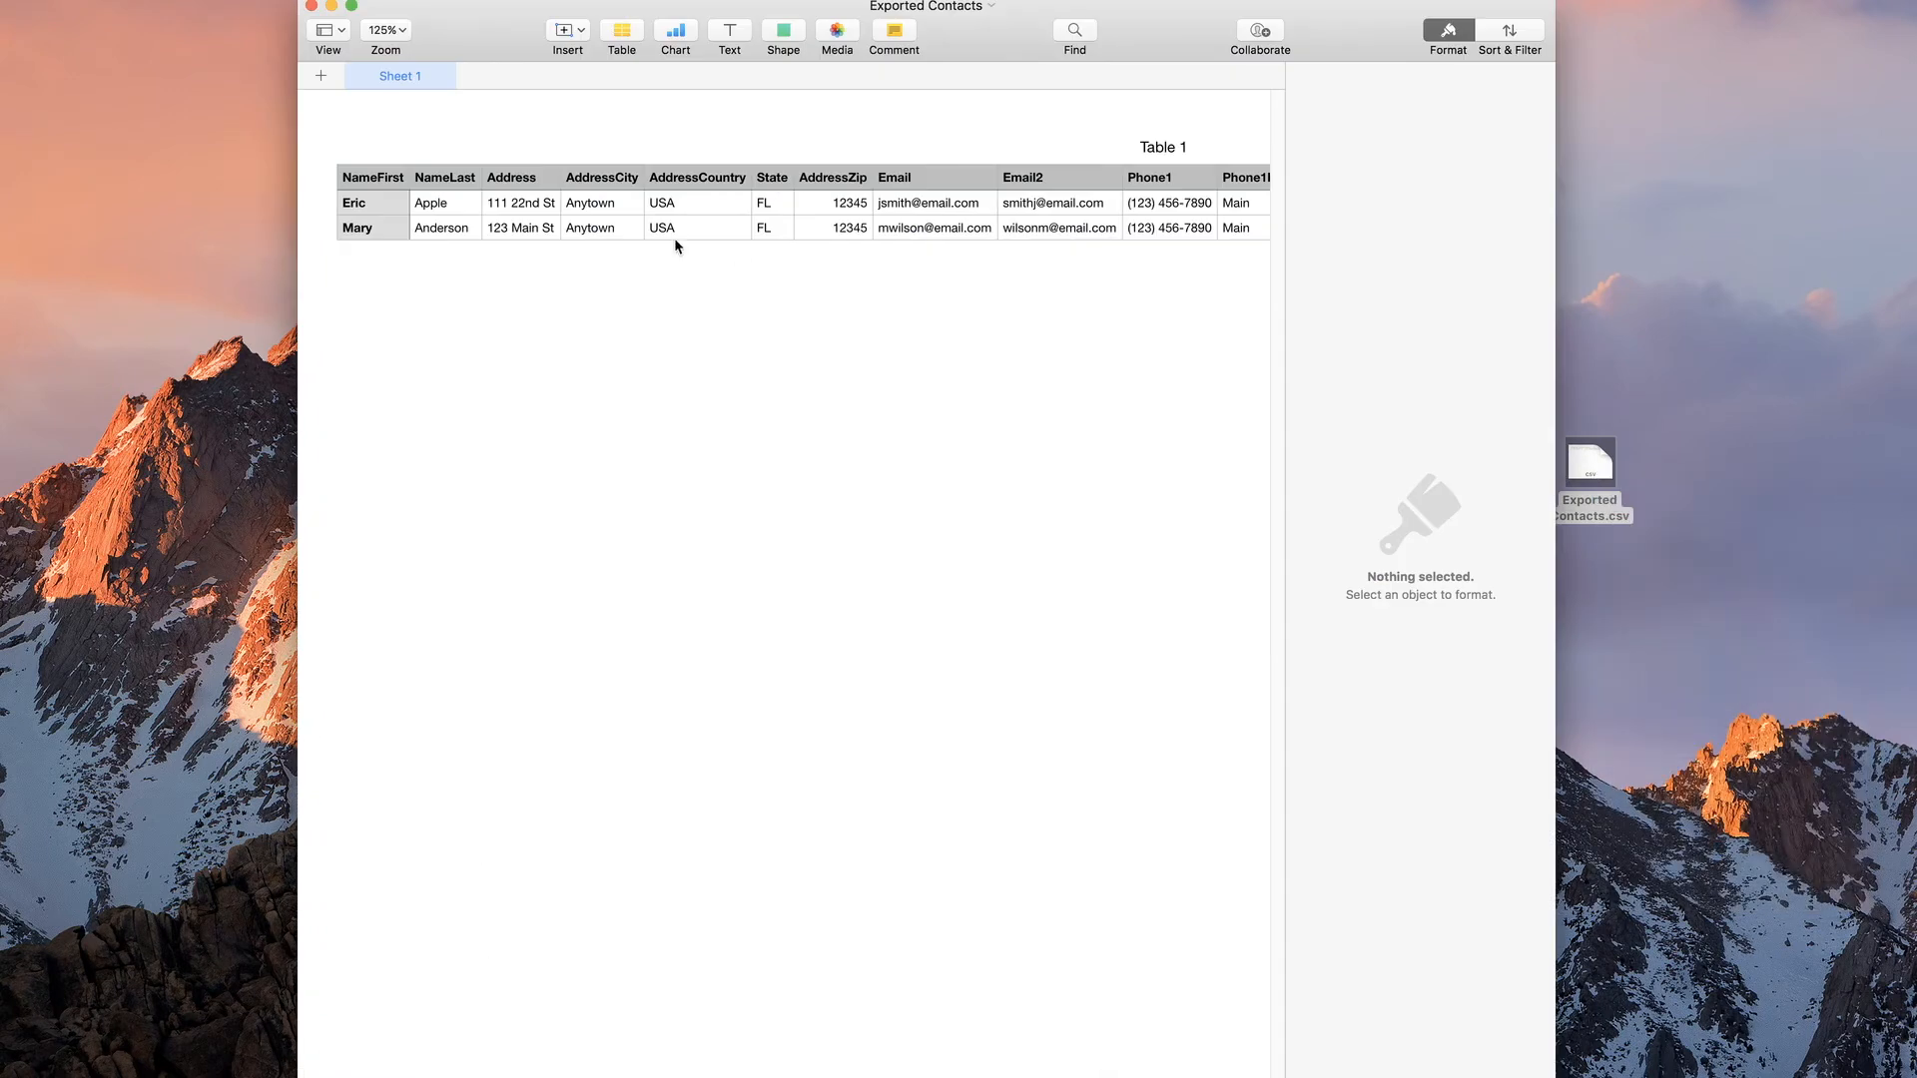
{"action": "left_click", "coordinate": [377, 177]}
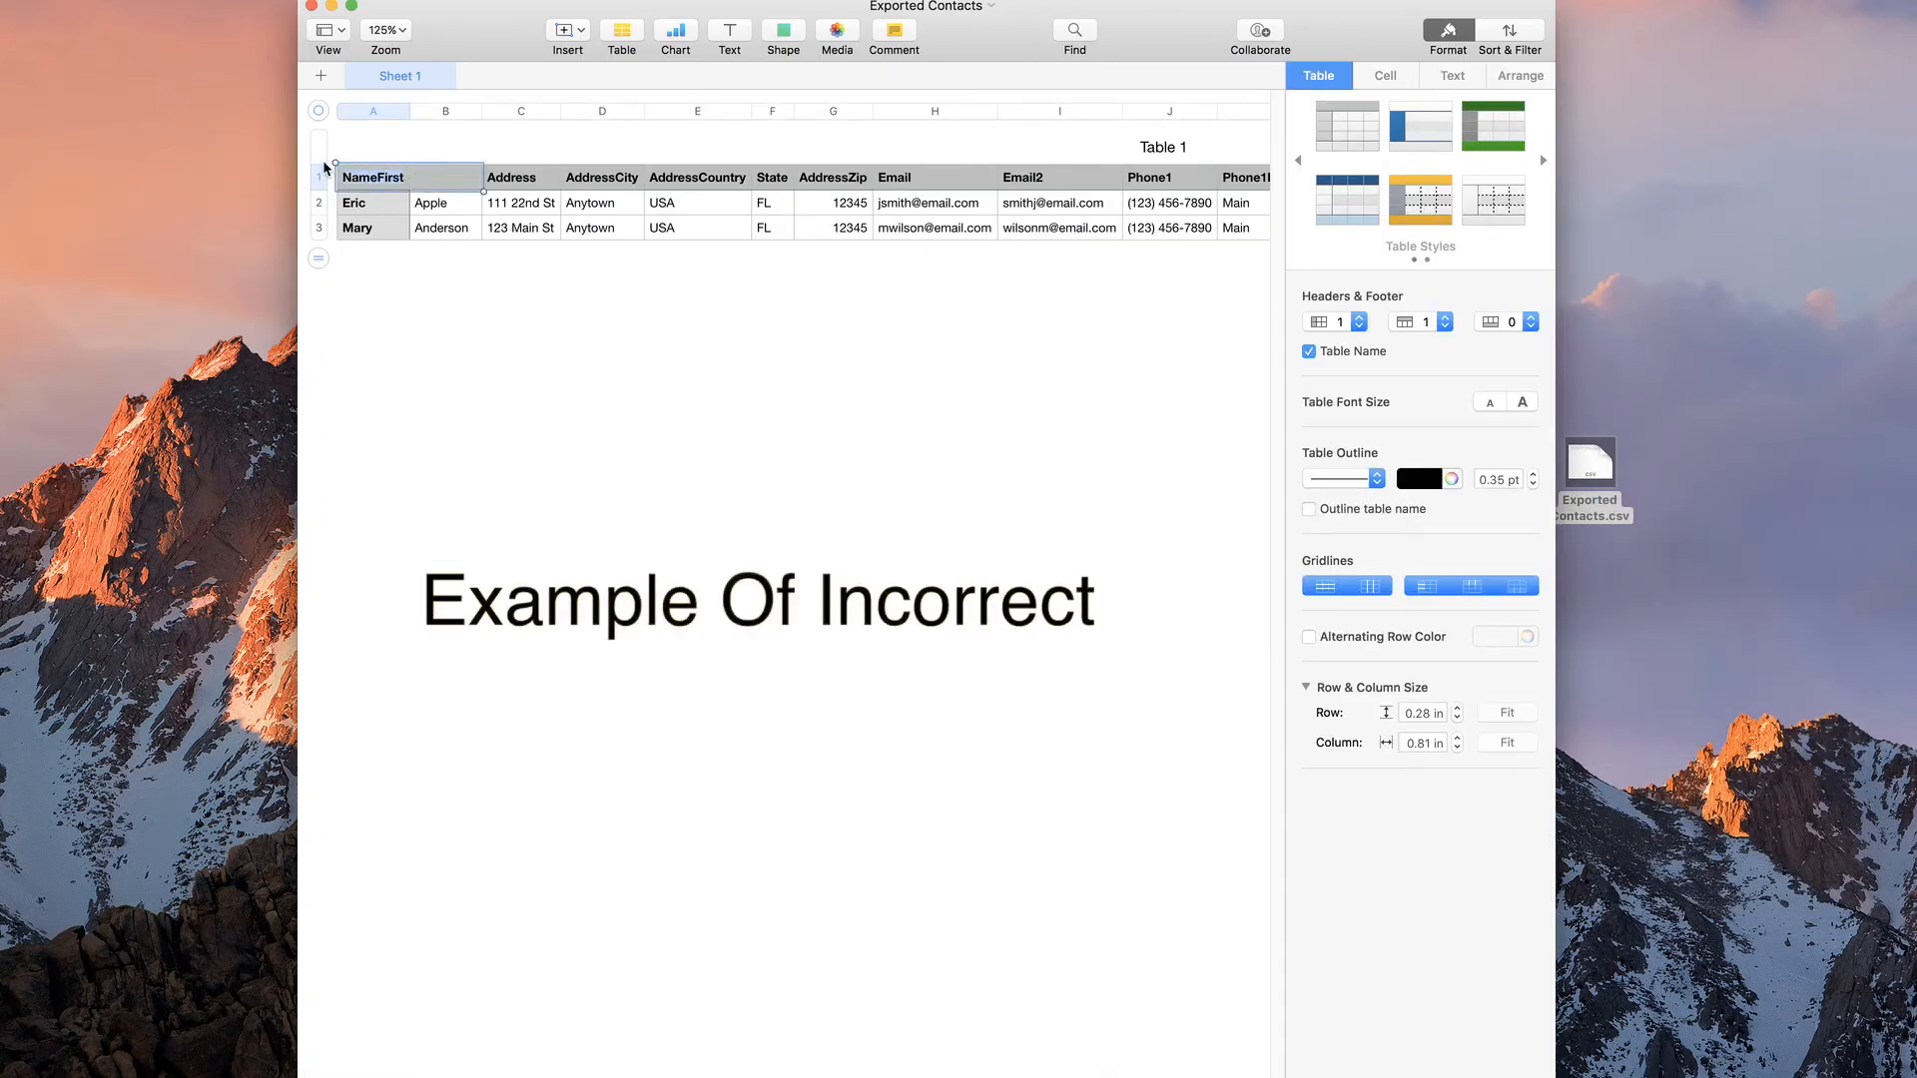
Replace the NameFirst heading with the mismatched text "Frist Name" as an example of an incorrect file
{"action": "type", "text": "Frist n"}
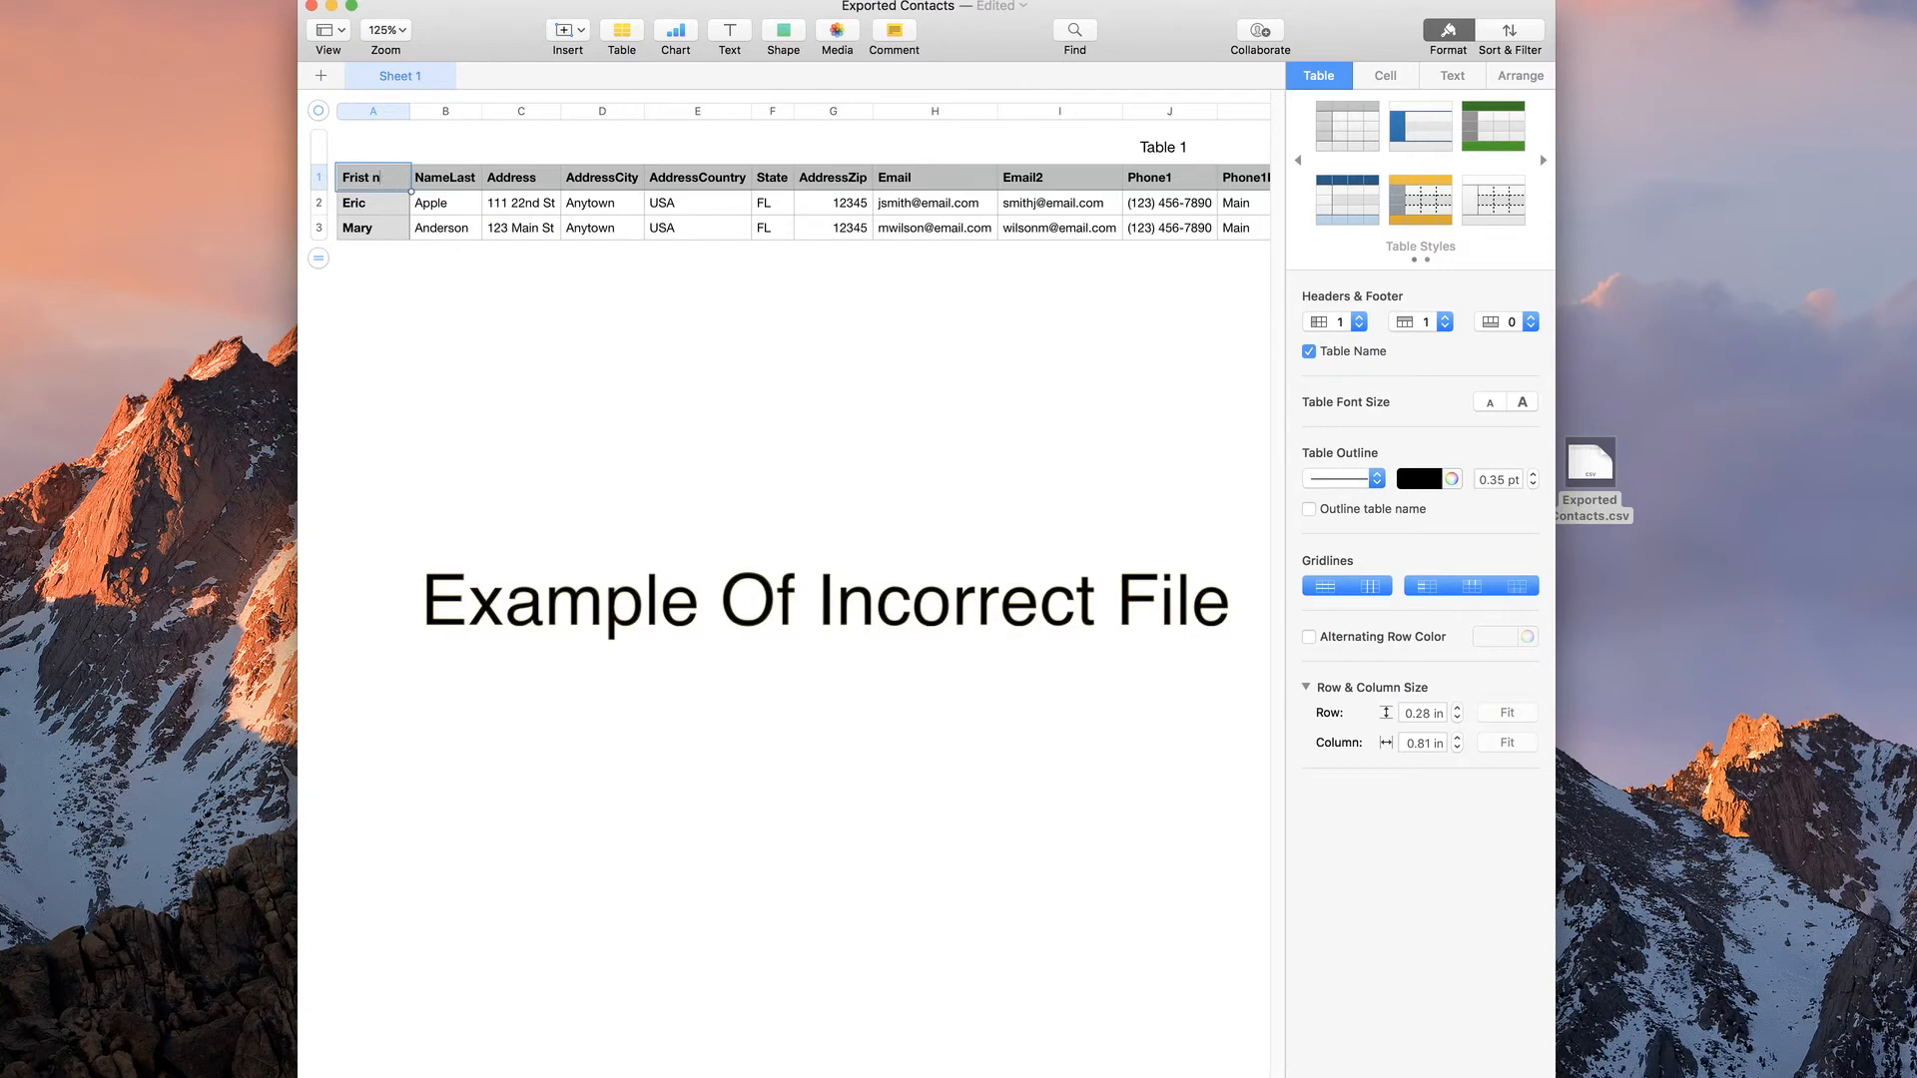
{"action": "key", "text": "BackSpace"}
{"action": "type", "text": "Name"}
{"action": "key", "text": "Return"}
{"action": "left_click", "coordinate": [563, 373]}
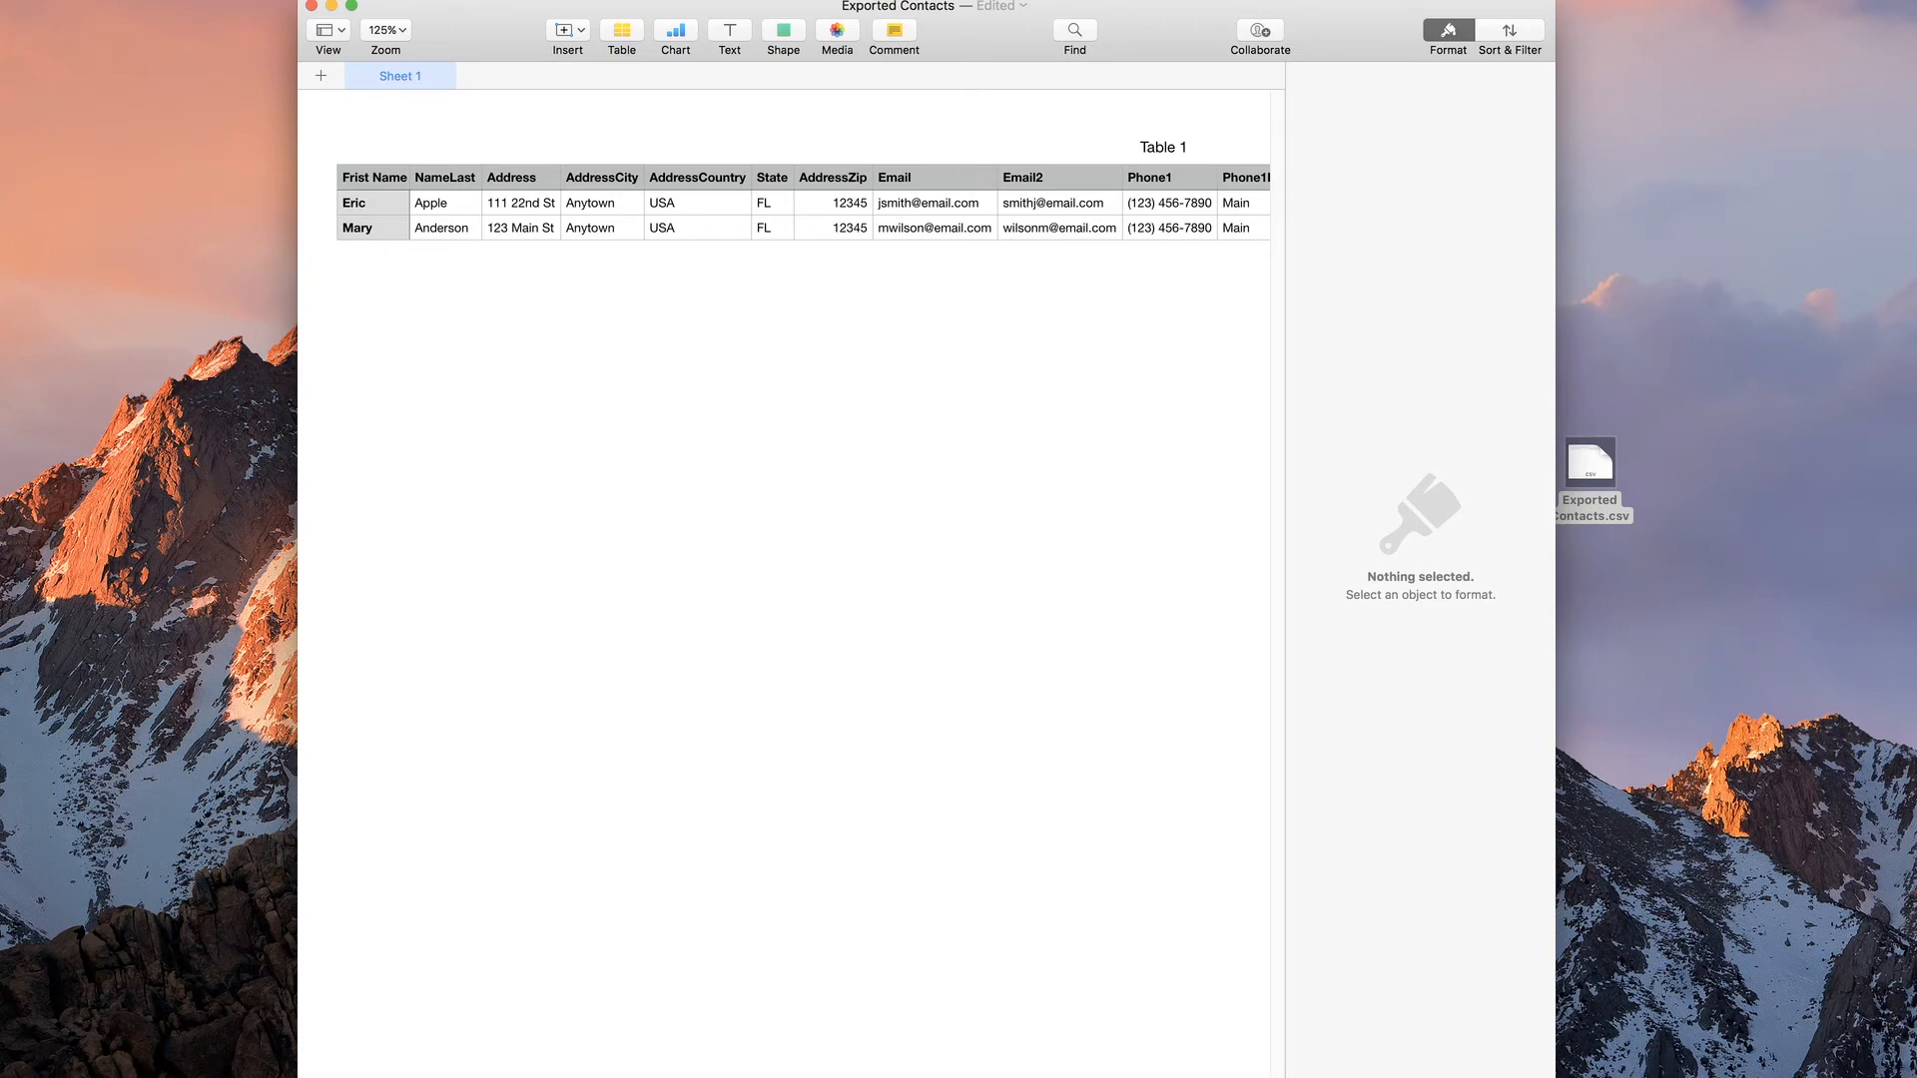
Export the spreadsheet as CSV with Unicode (UTF-8) encoding, replacing Exported Contacts.csv on the Desktop, and close it without saving a Numbers copy
{"action": "mouse_move", "coordinate": [0, 190]}
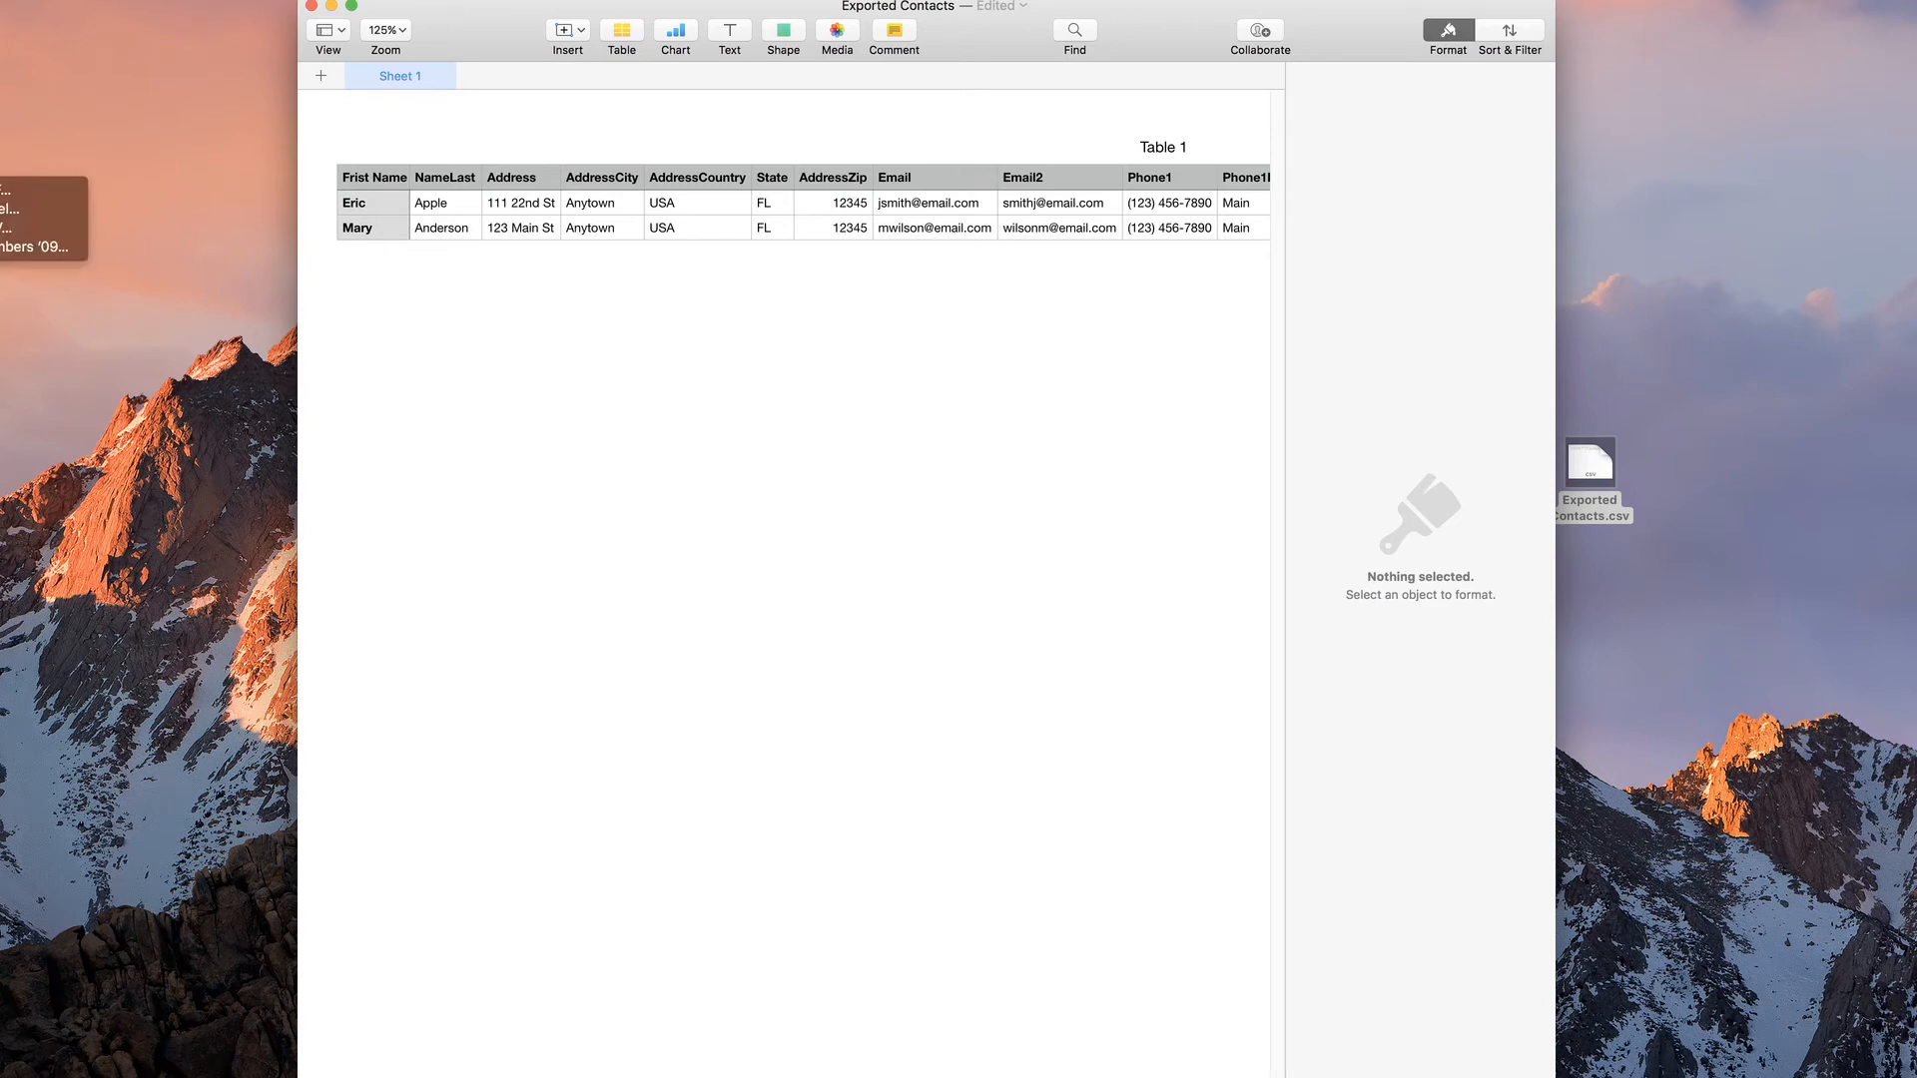
{"action": "left_click", "coordinate": [14, 226]}
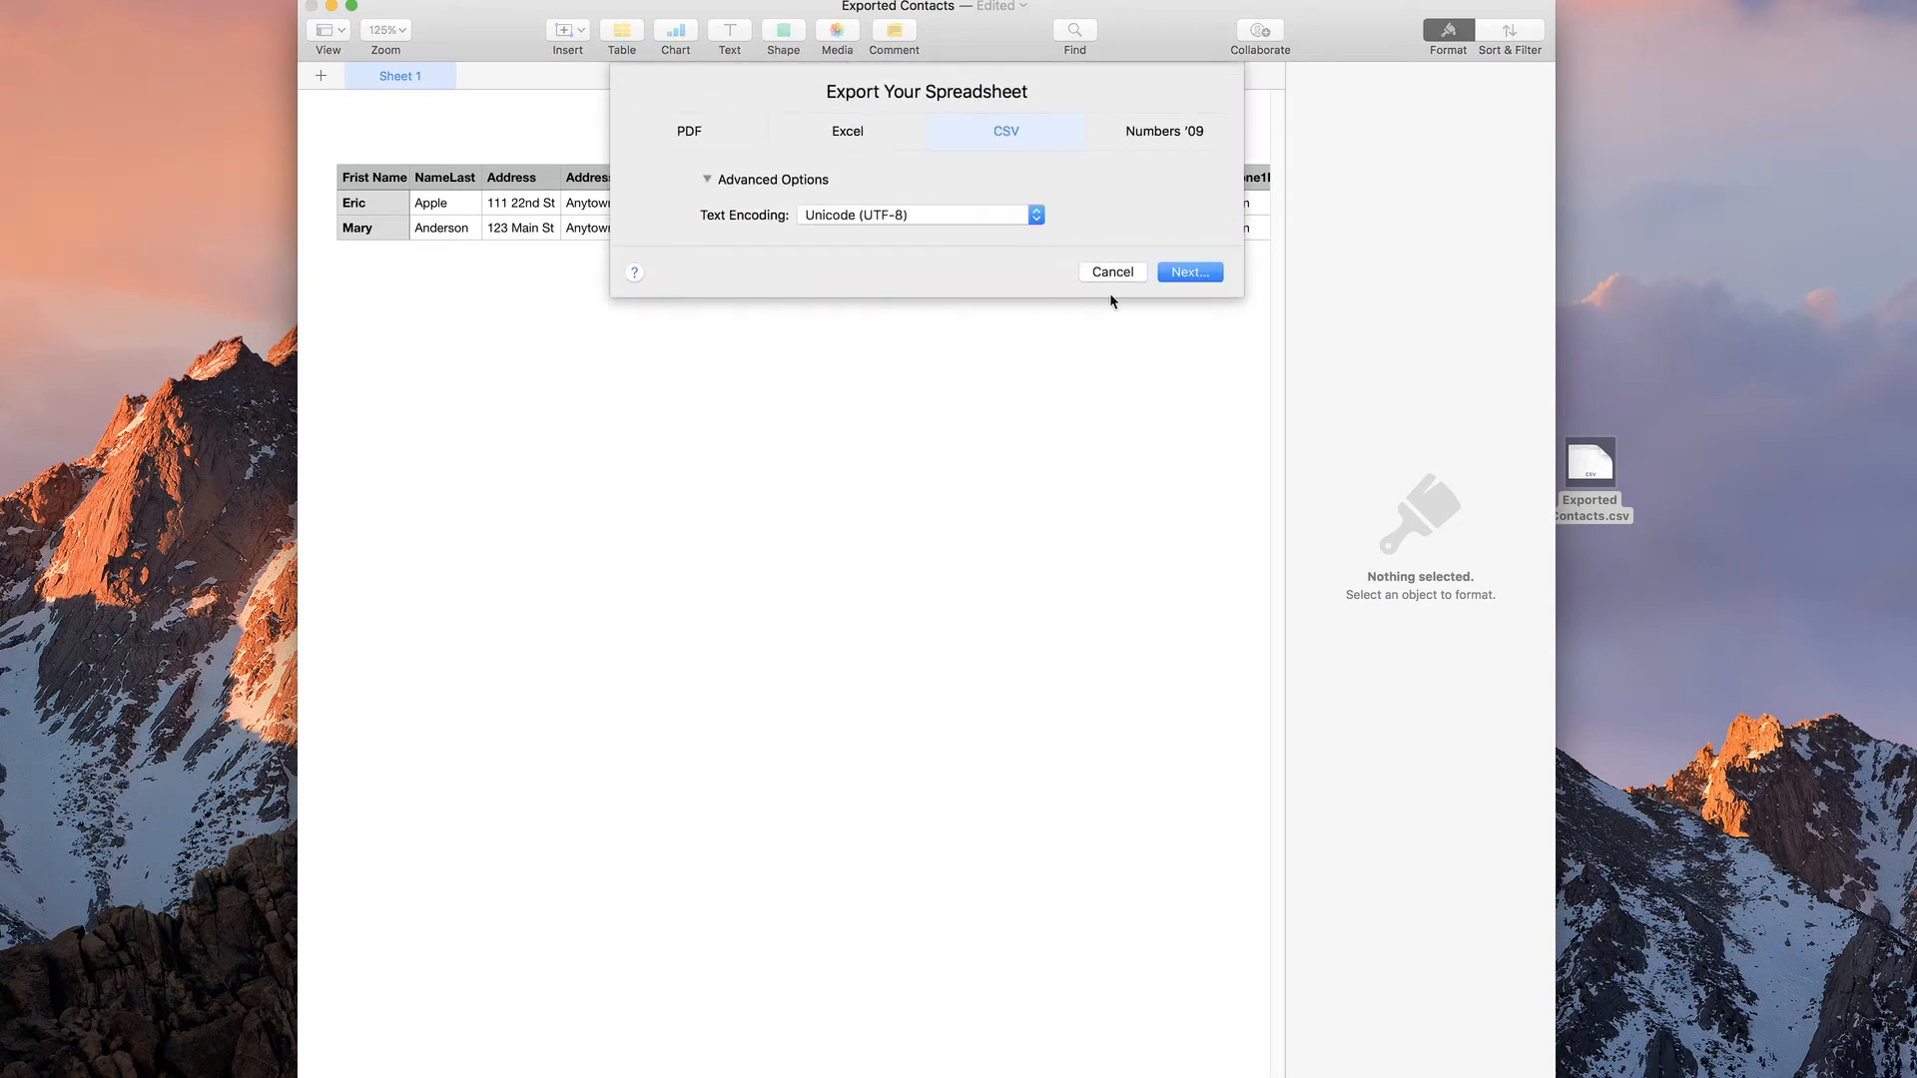
{"action": "left_click", "coordinate": [1203, 276]}
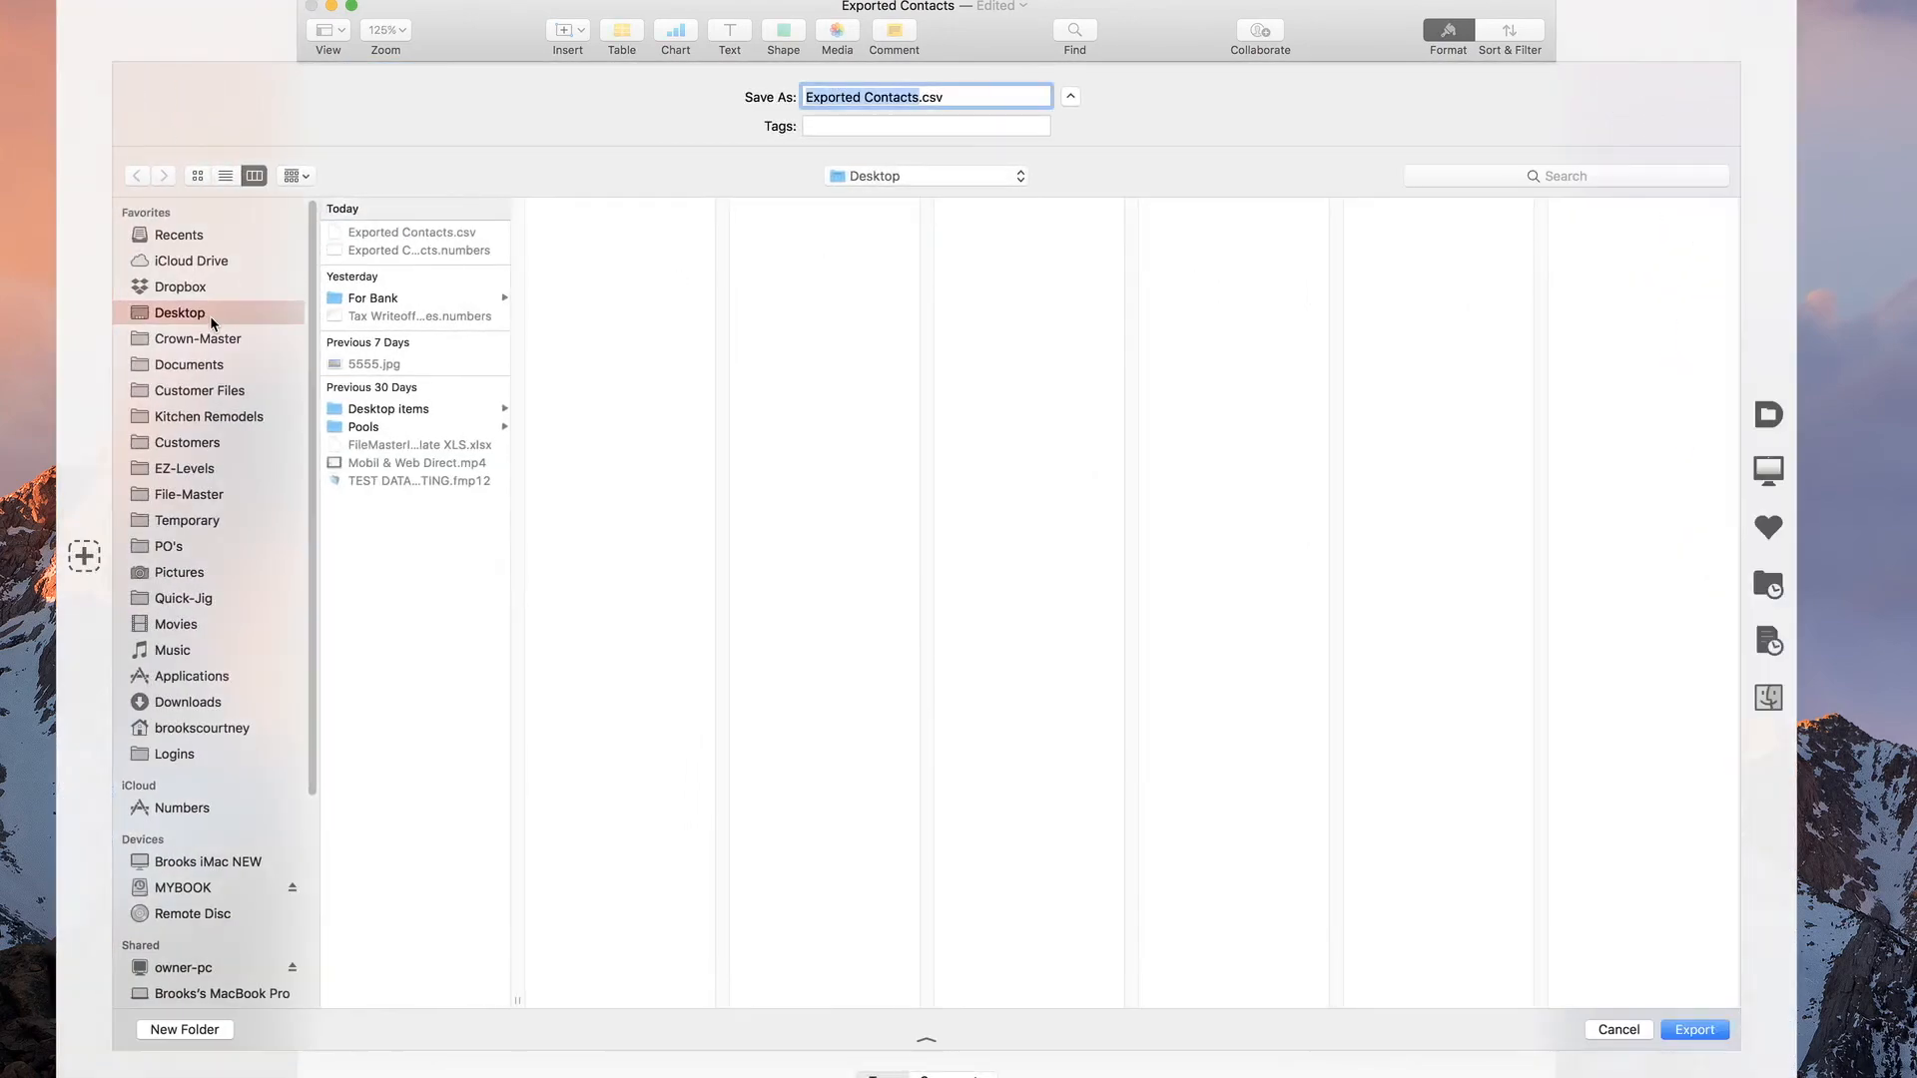
{"action": "left_click", "coordinate": [1702, 1030]}
{"action": "left_click", "coordinate": [1069, 188]}
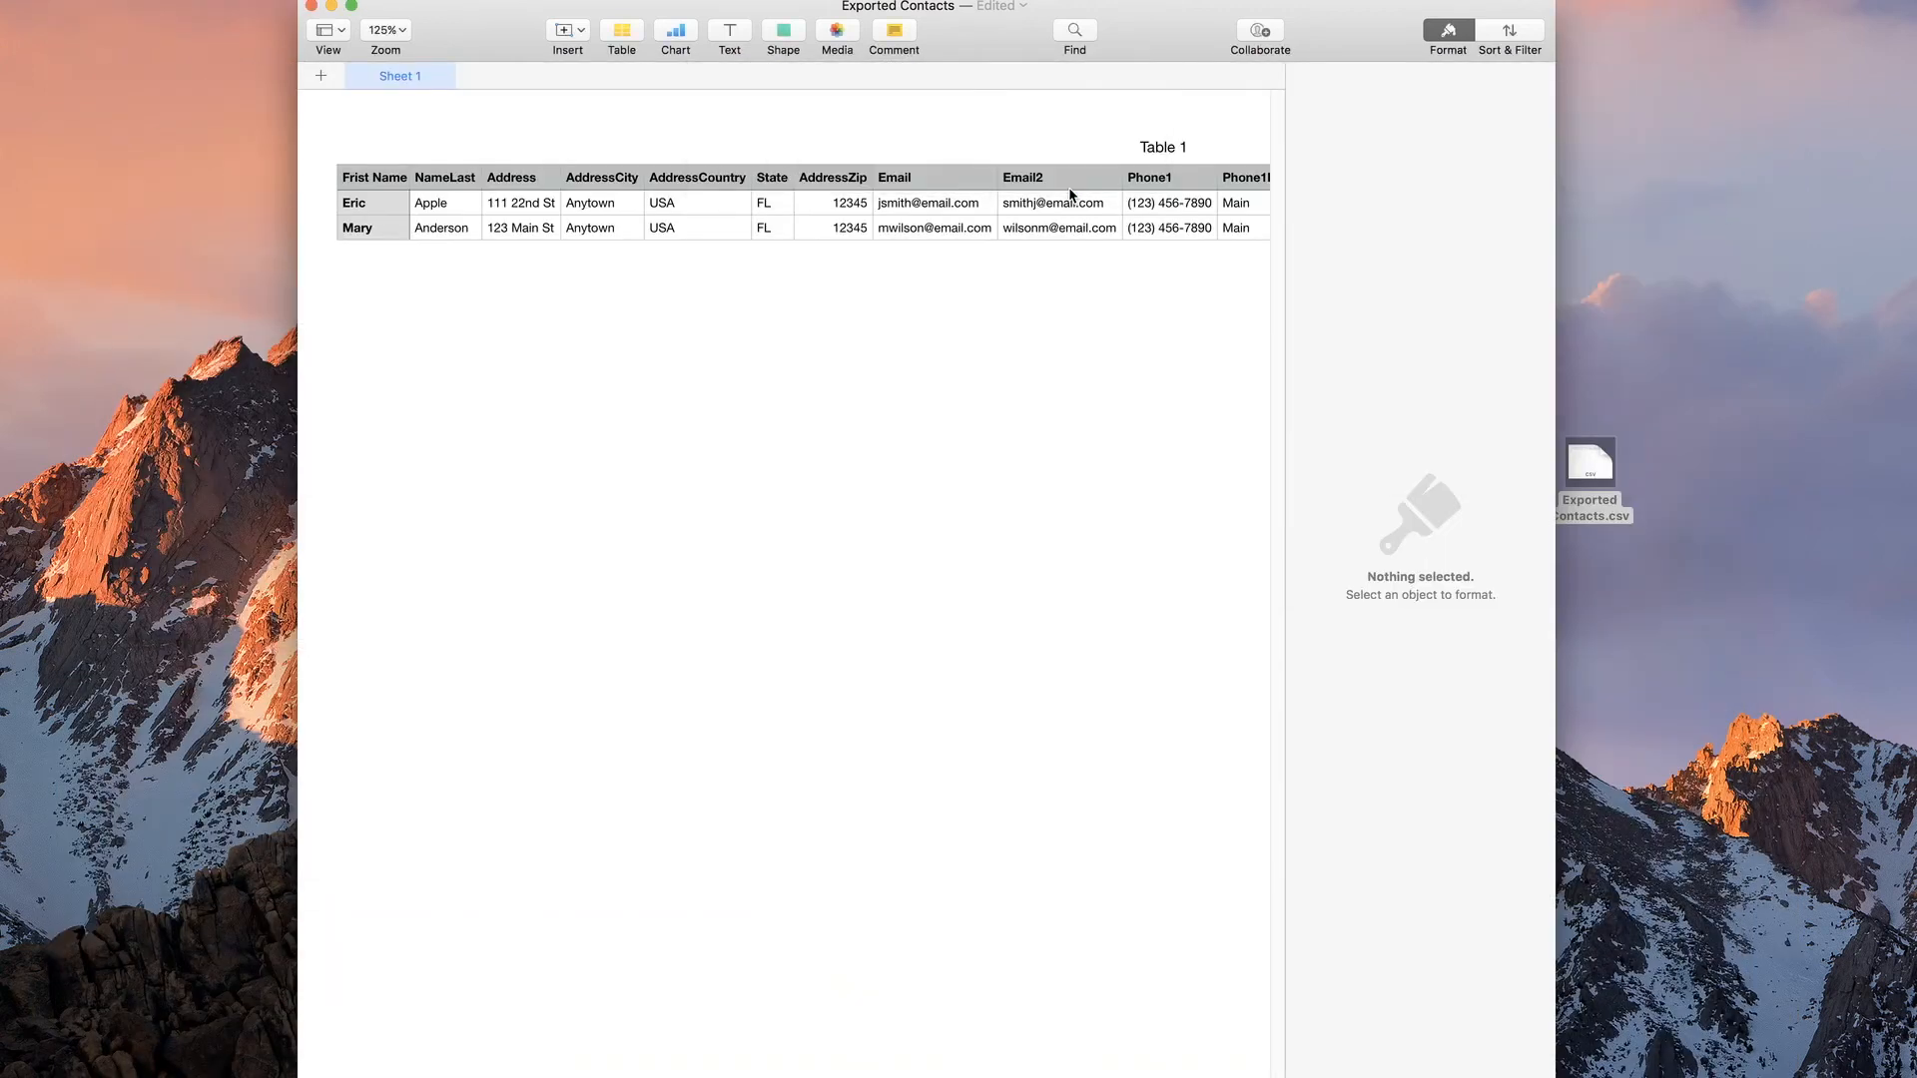
{"action": "left_click", "coordinate": [311, 6]}
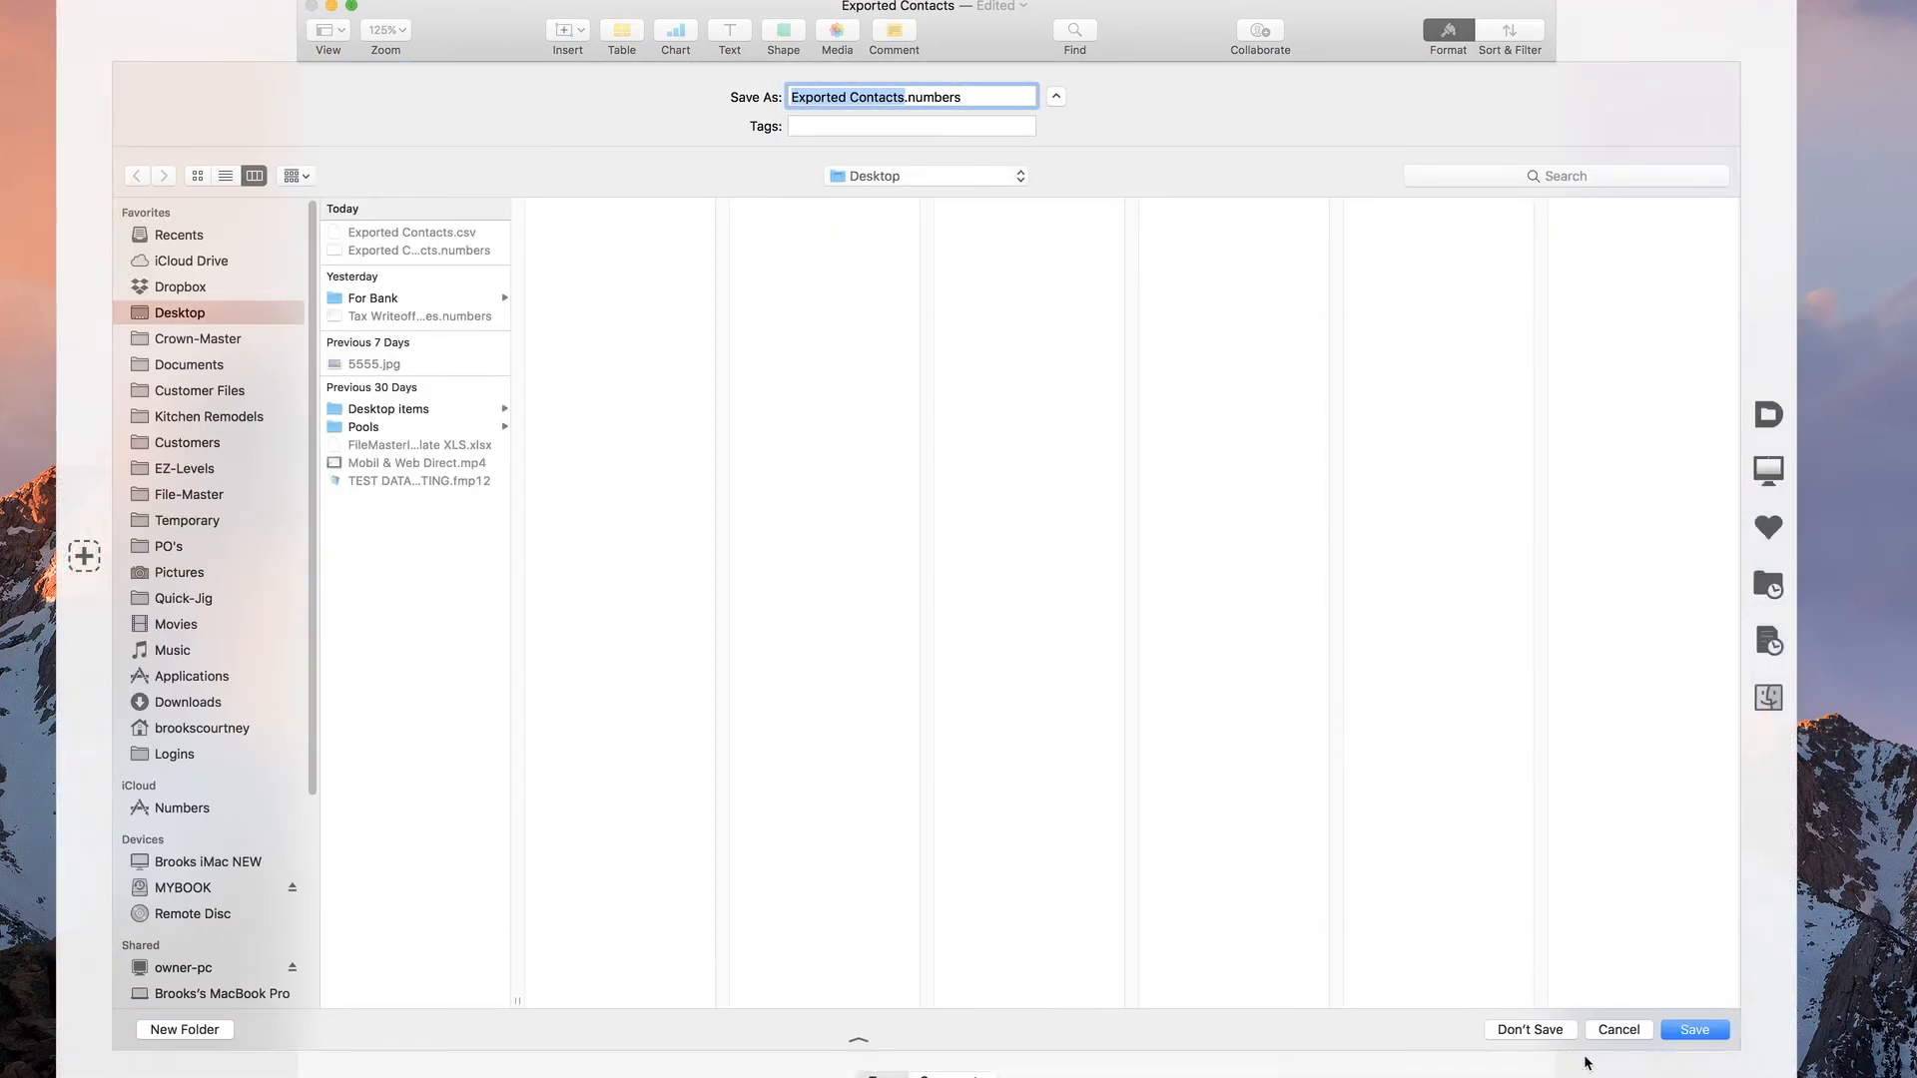
{"action": "left_click", "coordinate": [1553, 1031]}
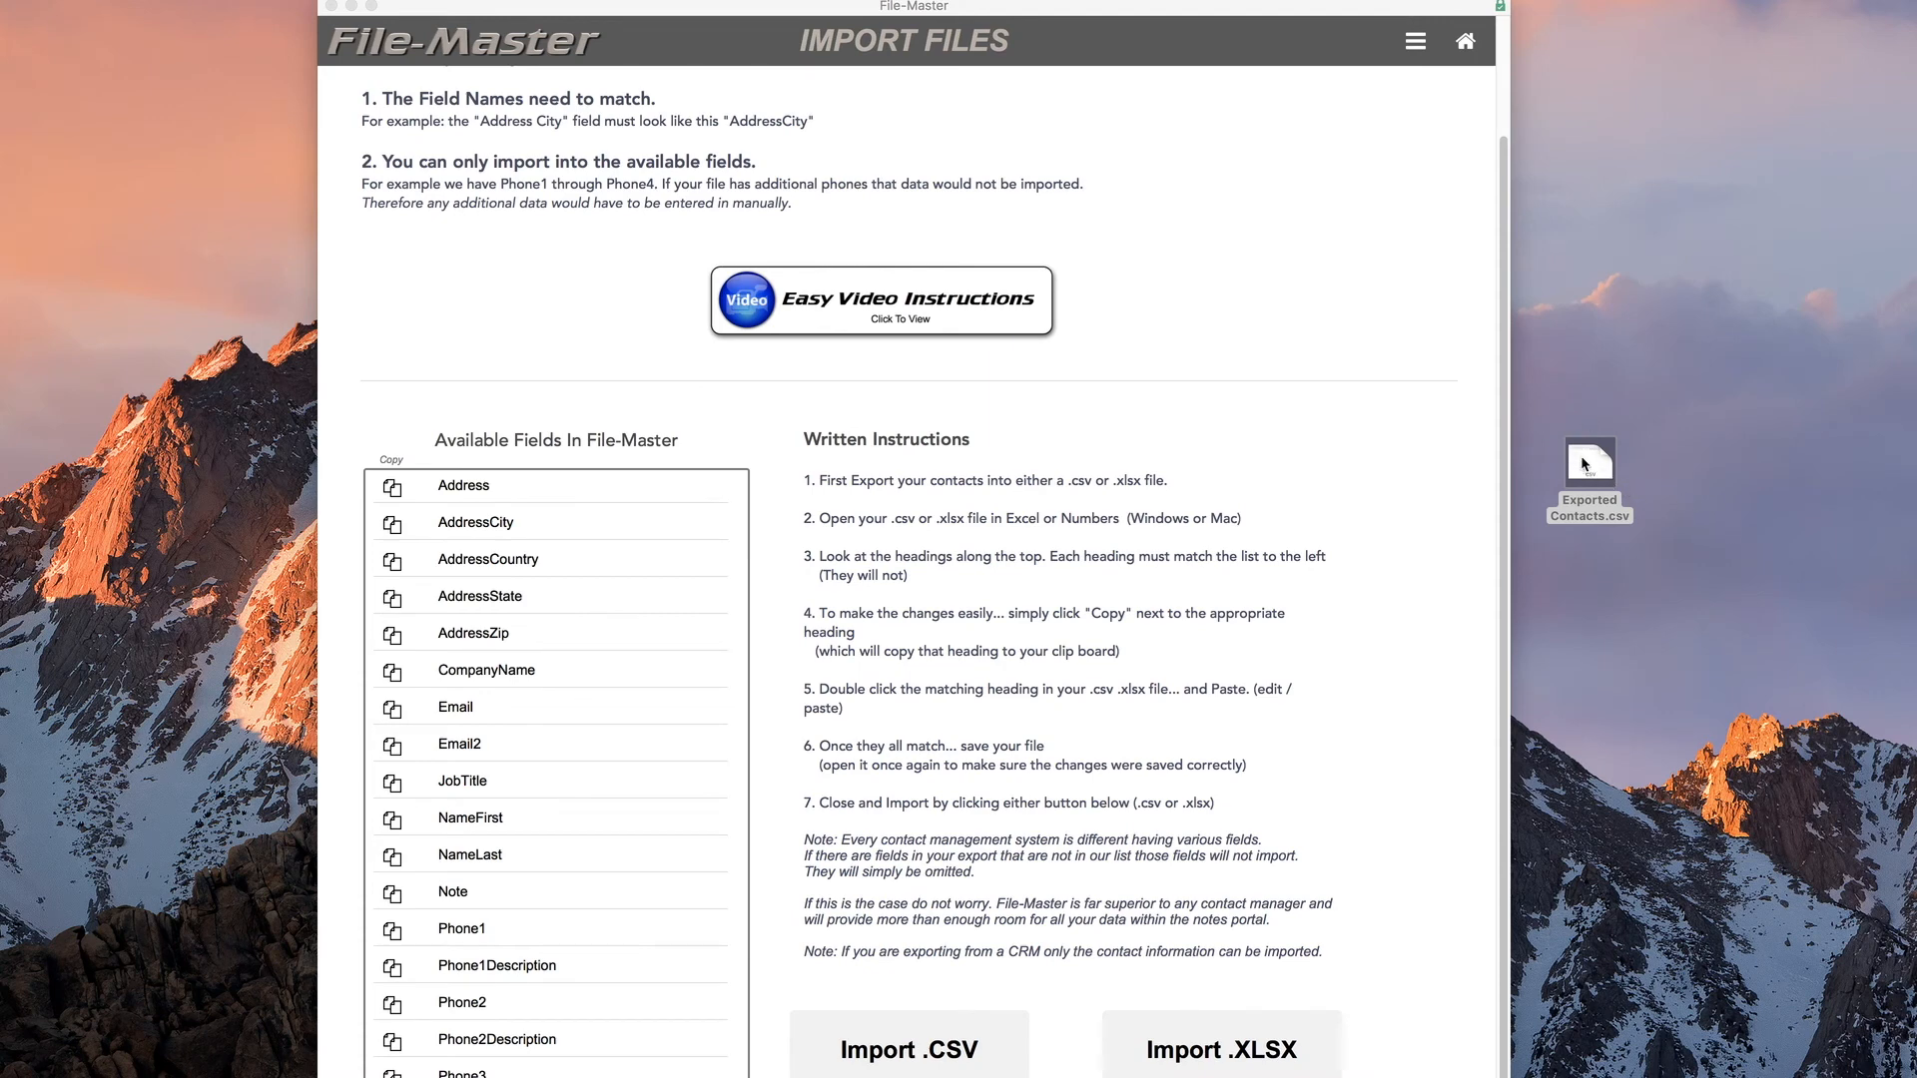
Load the mismatched Exported Contacts.csv from the Desktop into File-Master's .CSV import to review the First Name column, and cancel the import
{"action": "left_click", "coordinate": [963, 1043]}
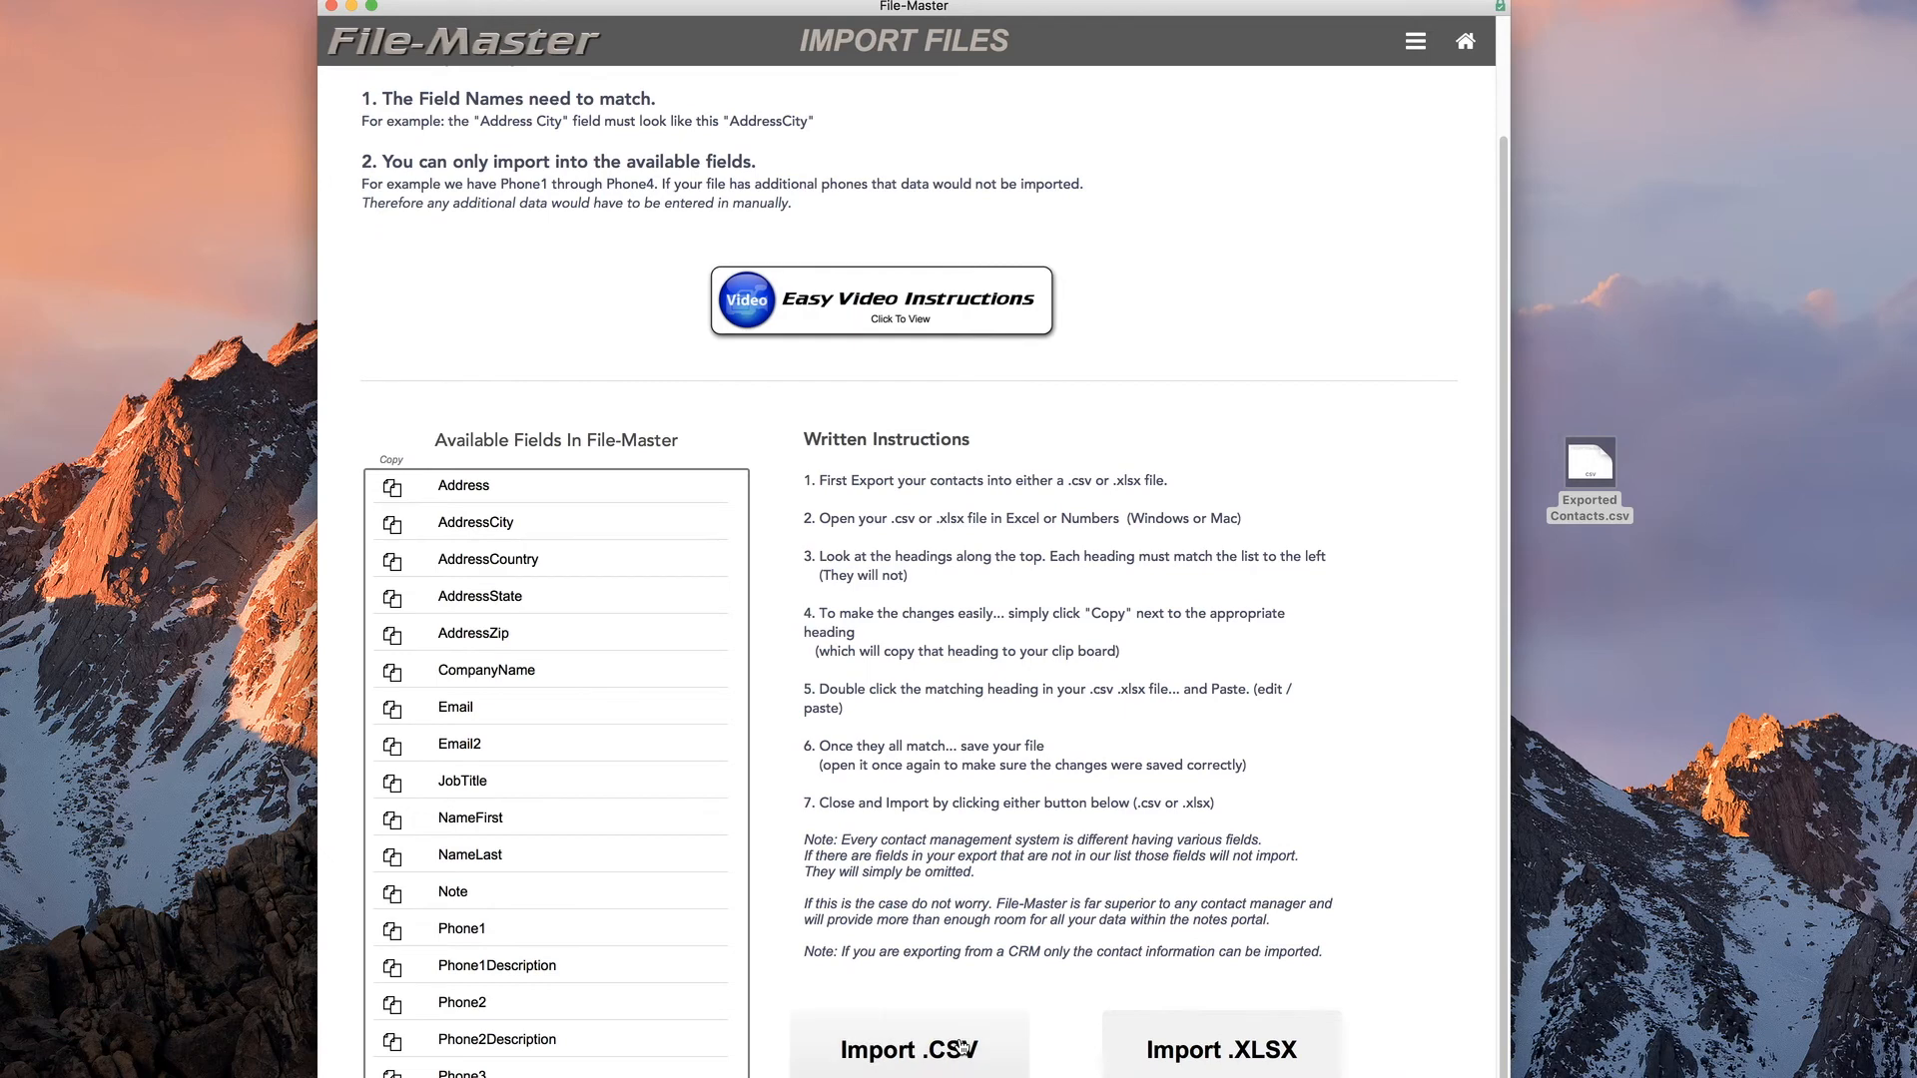
{"action": "left_click", "coordinate": [564, 273]}
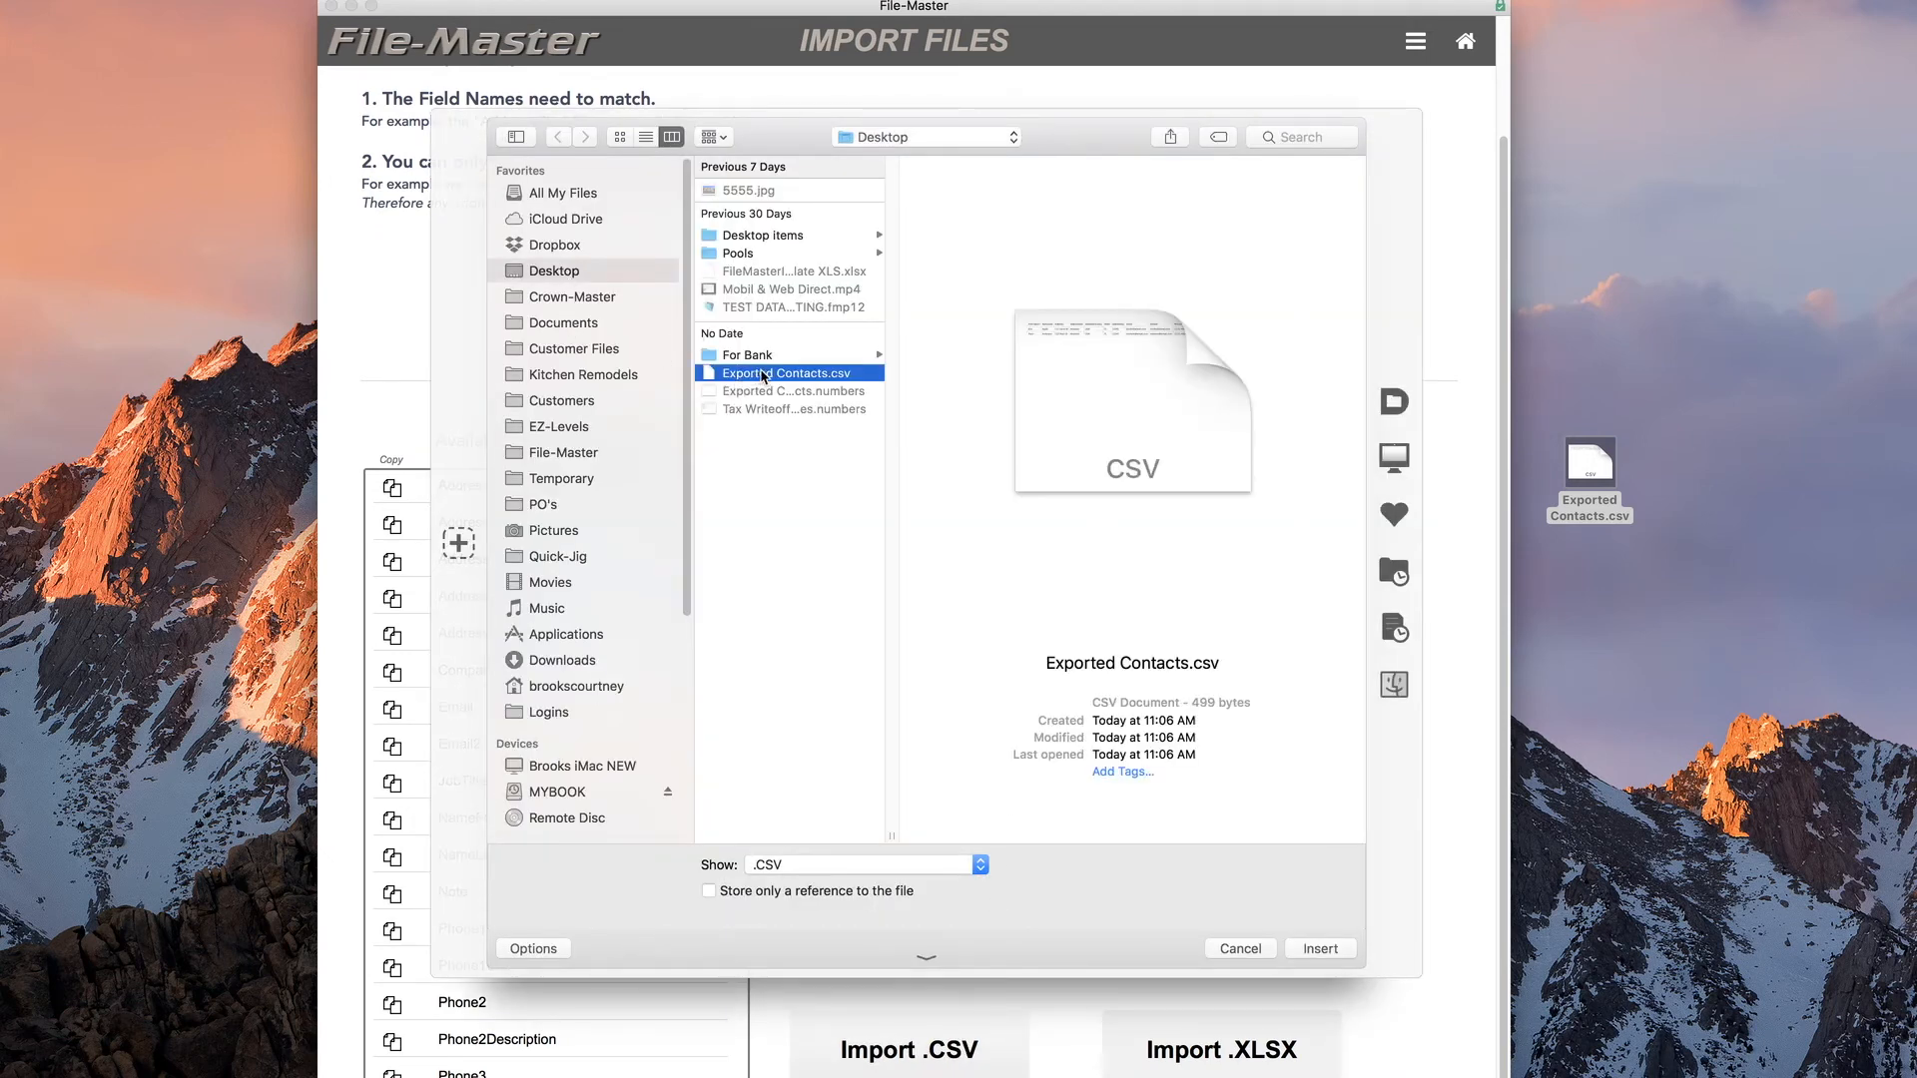
{"action": "left_click", "coordinate": [1331, 951]}
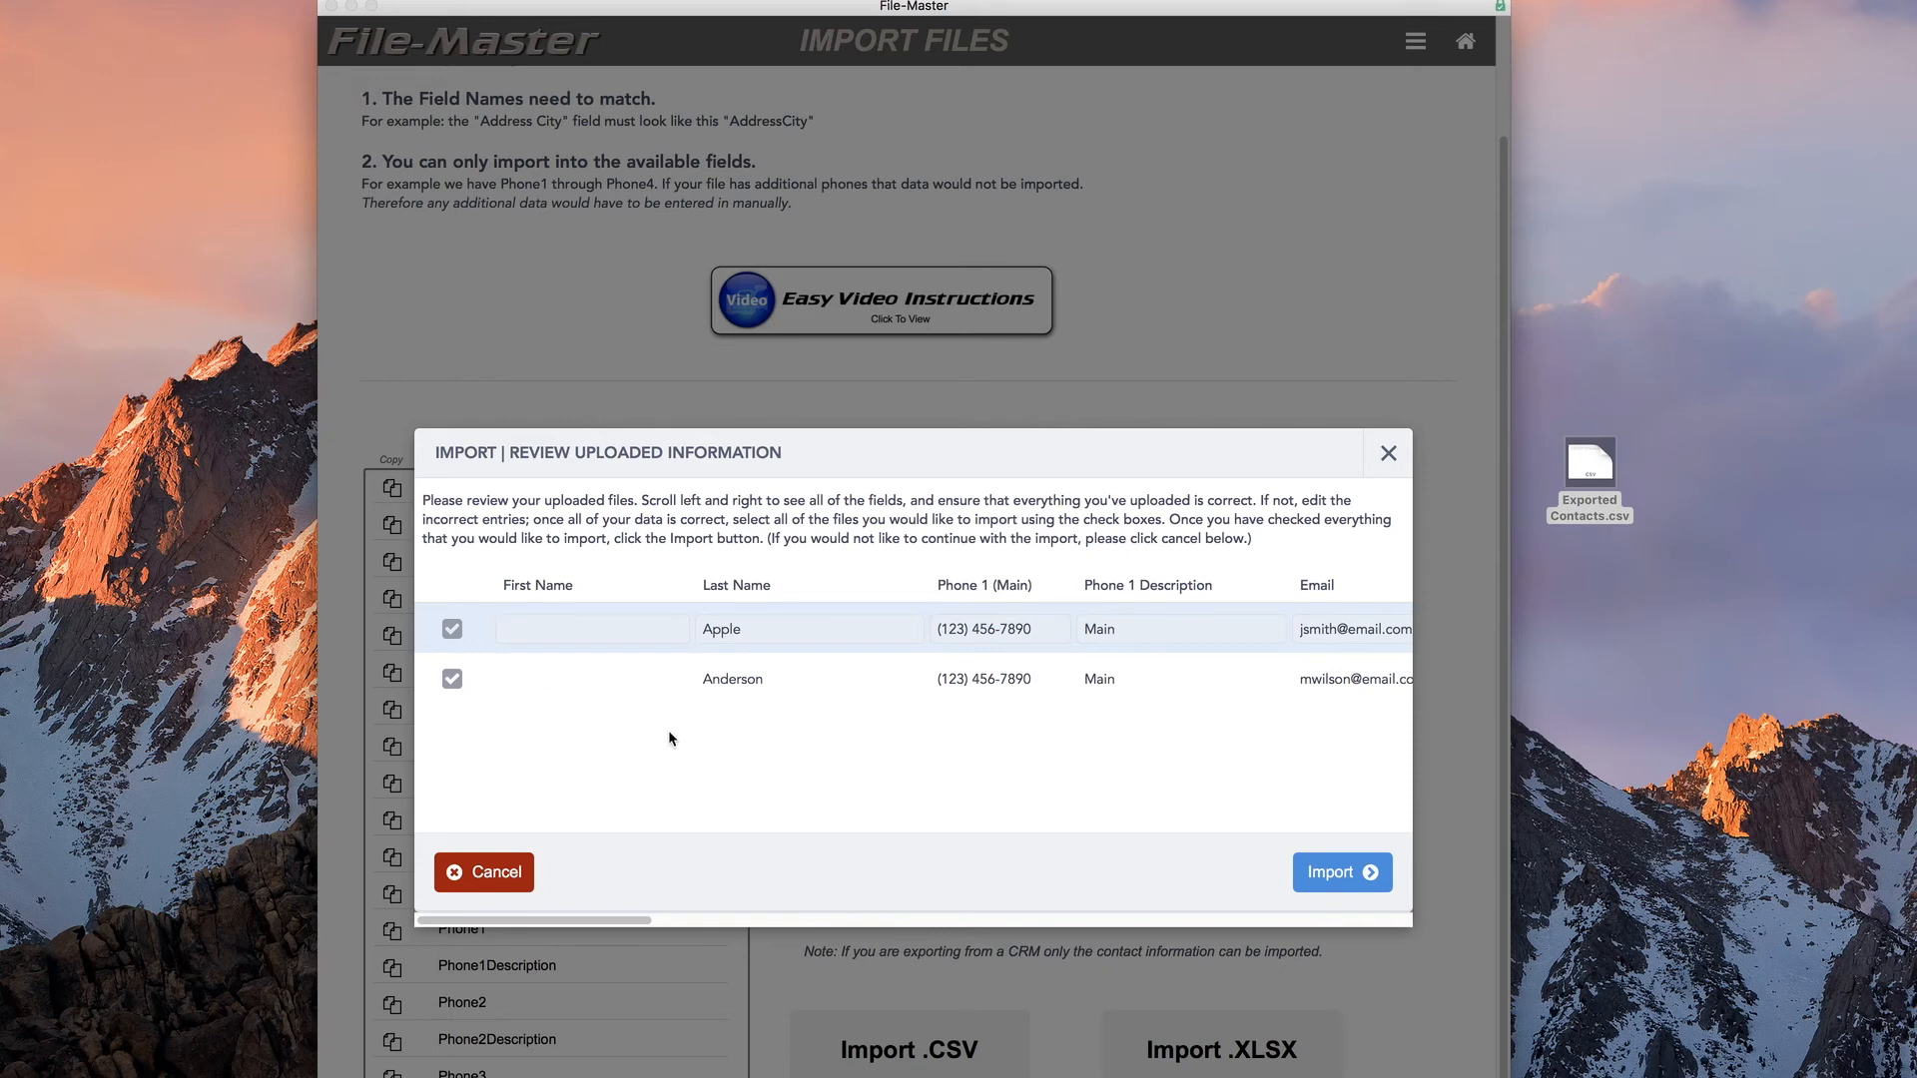
{"action": "left_click", "coordinate": [1388, 453]}
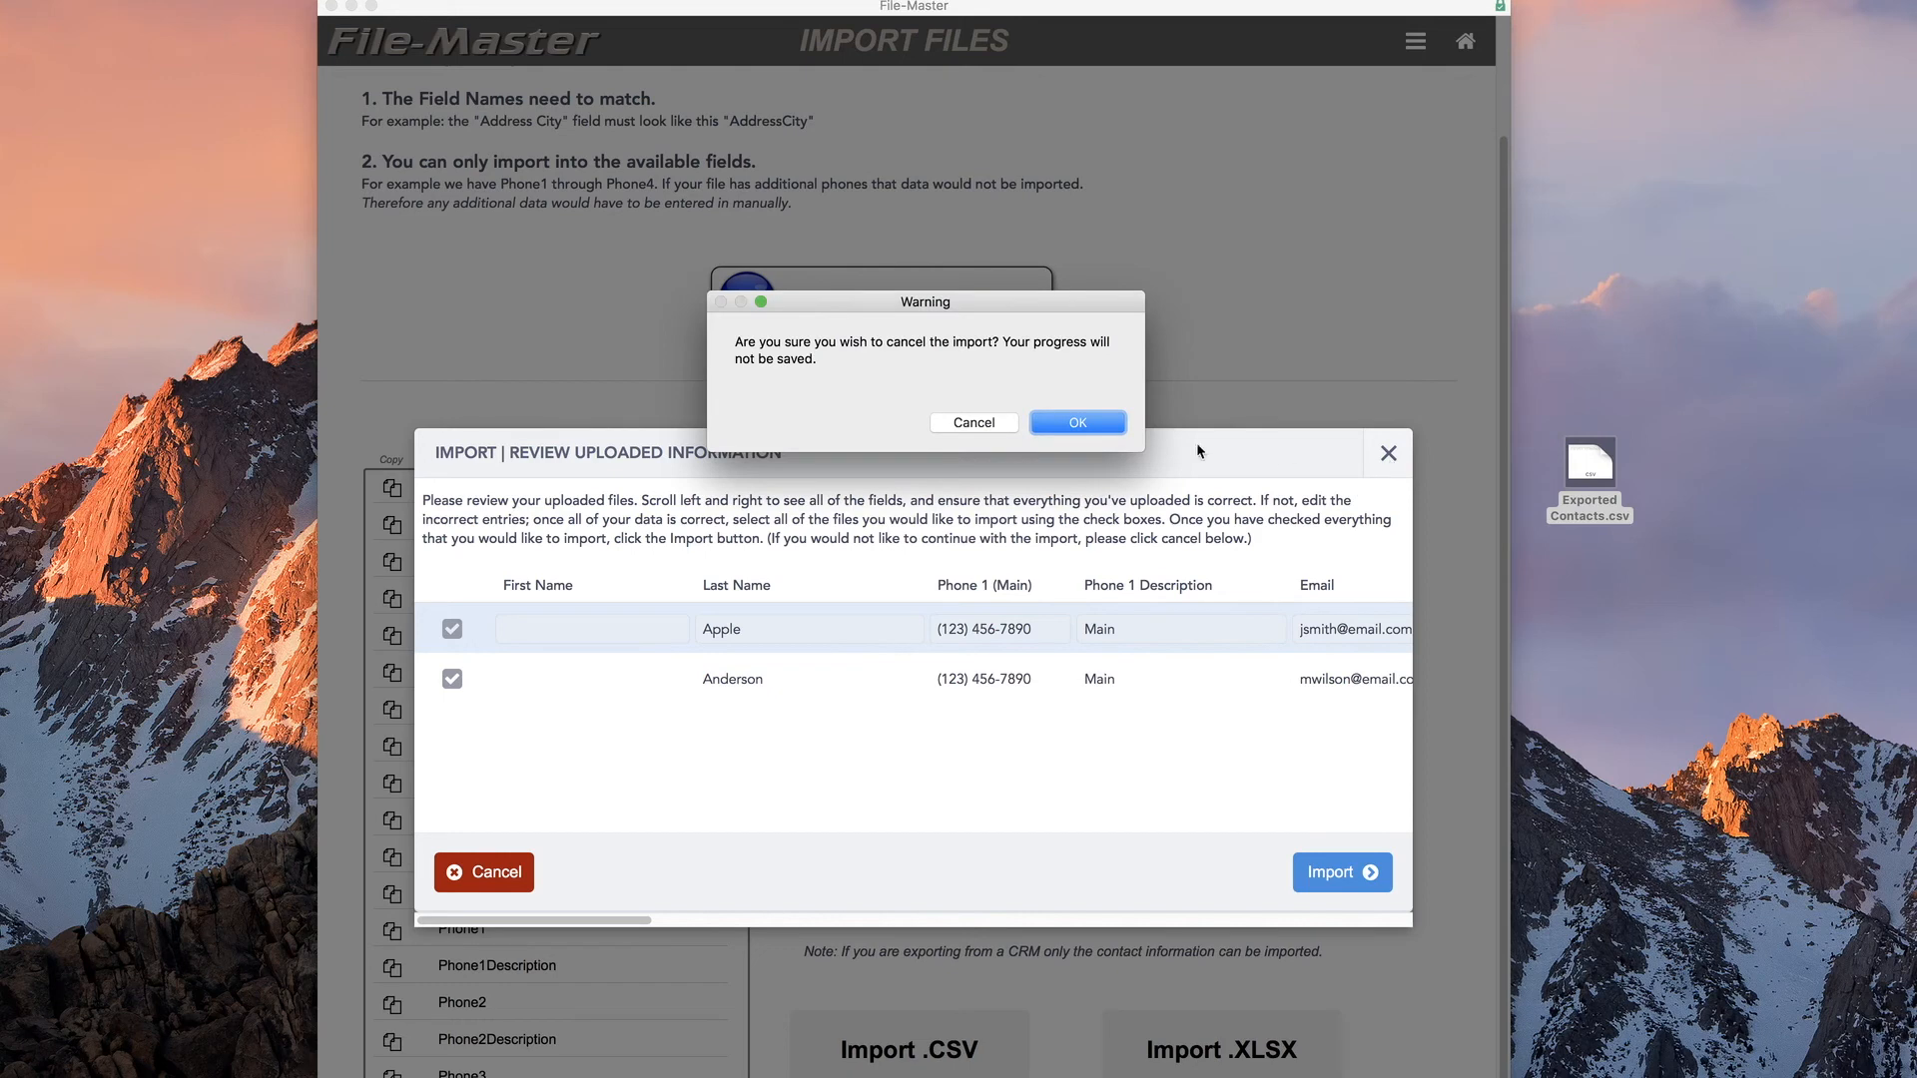
{"action": "left_click", "coordinate": [1078, 426]}
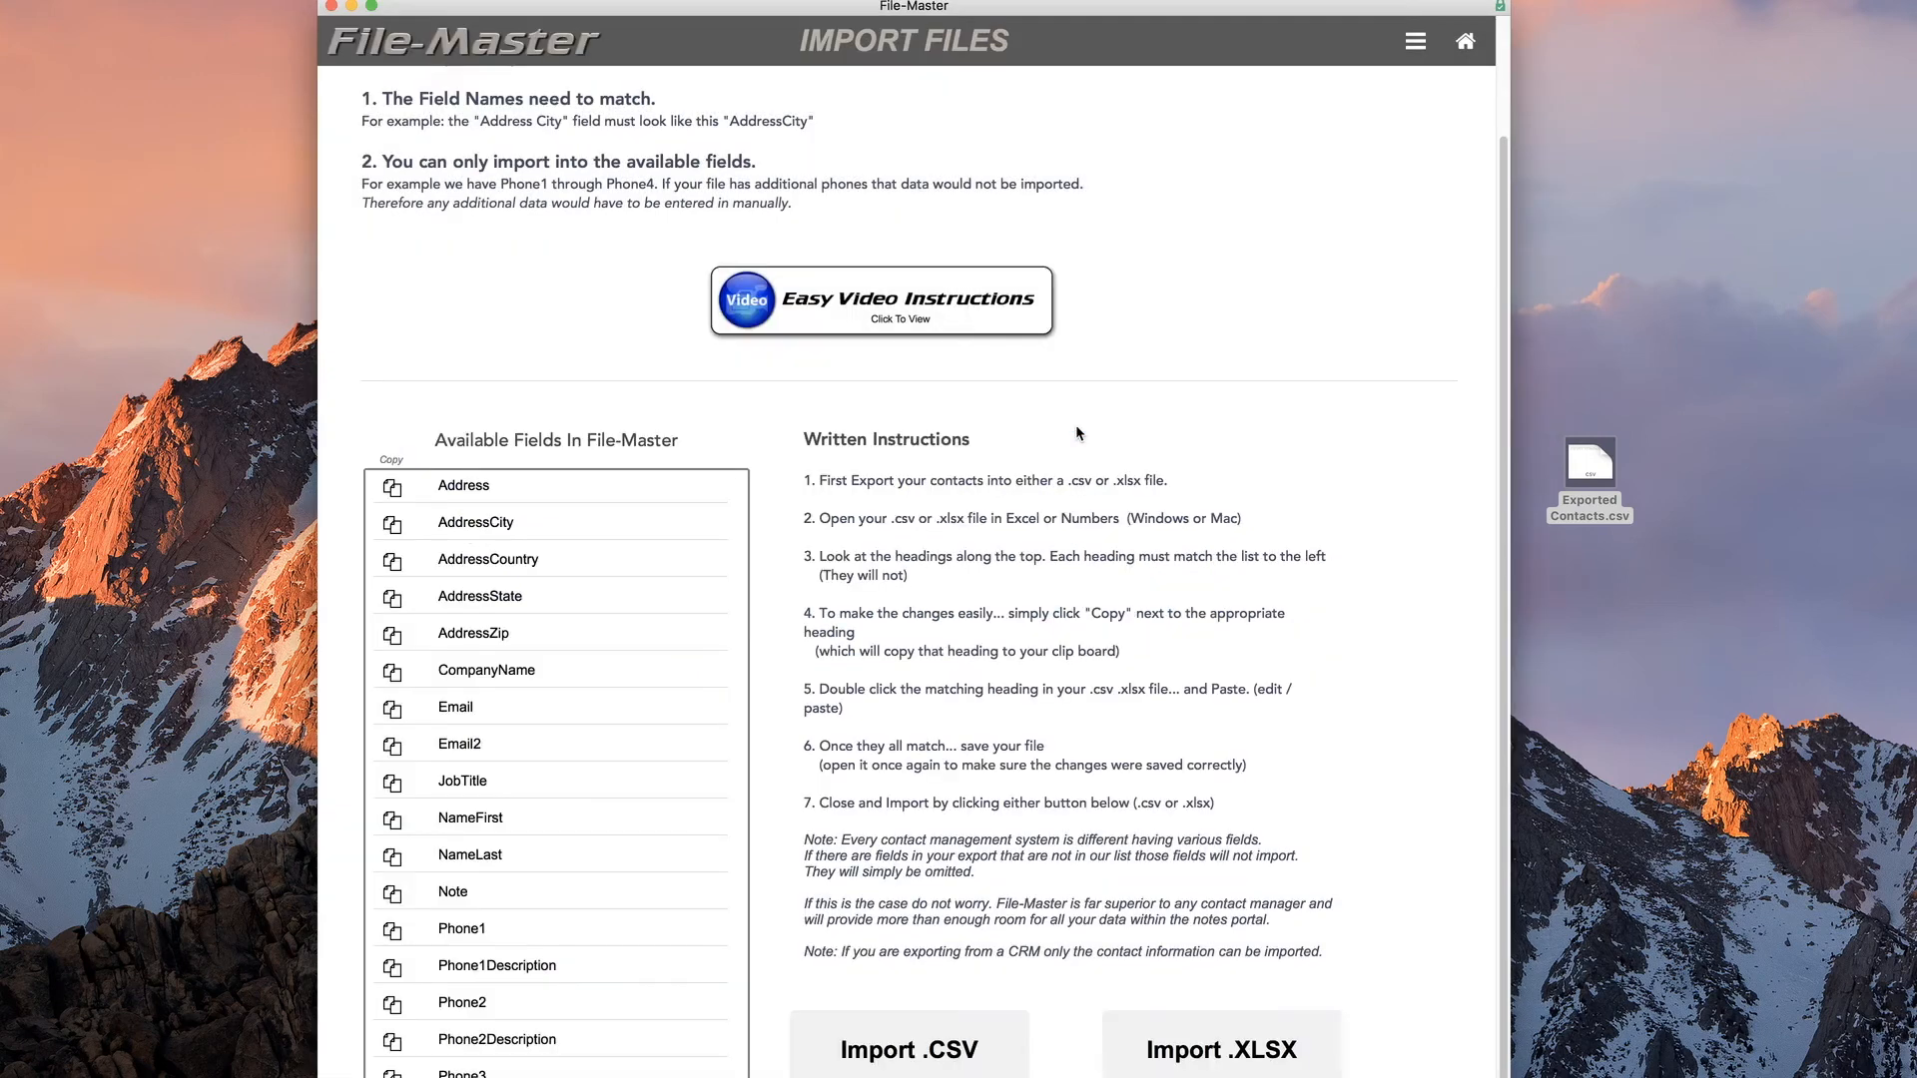
Reopen Exported Contacts.csv from the desktop in Numbers and inspect the text of the first column heading
{"action": "right_click", "coordinate": [1585, 457]}
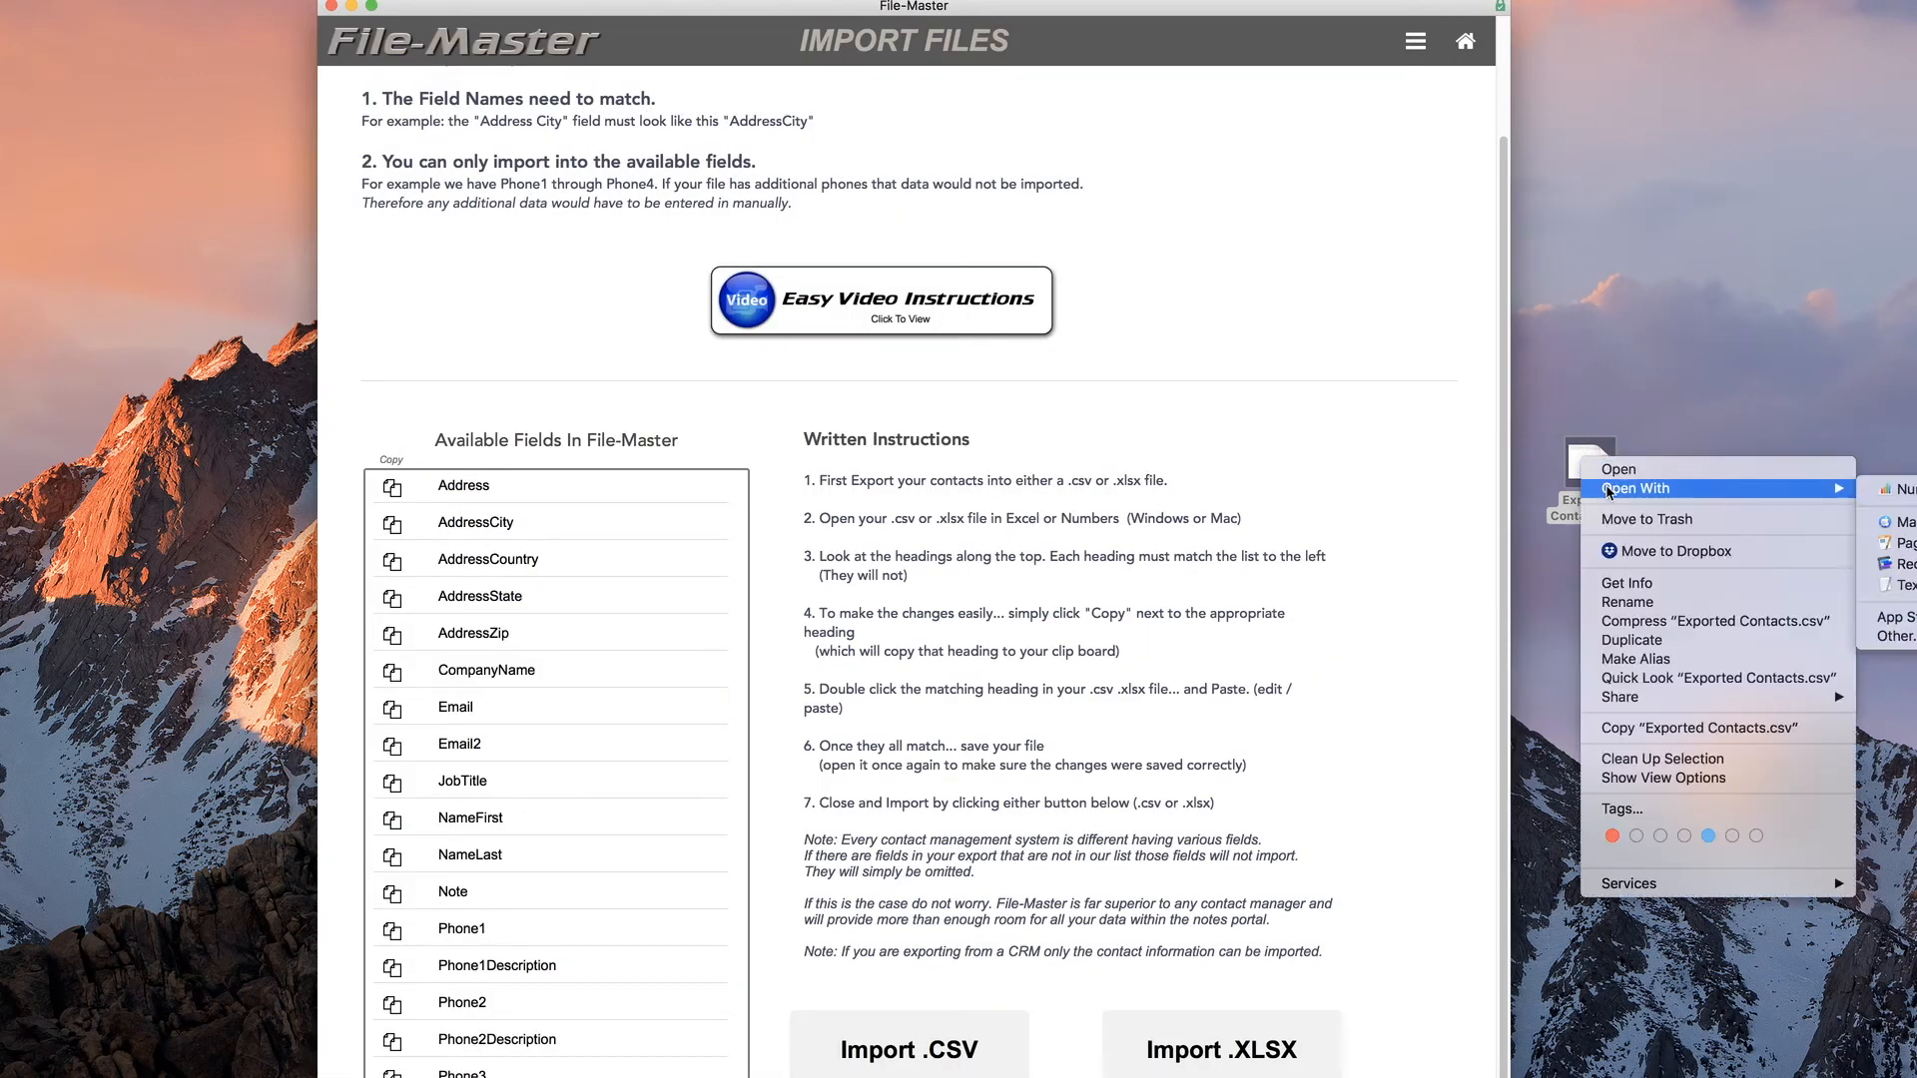
{"action": "left_click", "coordinate": [1874, 493]}
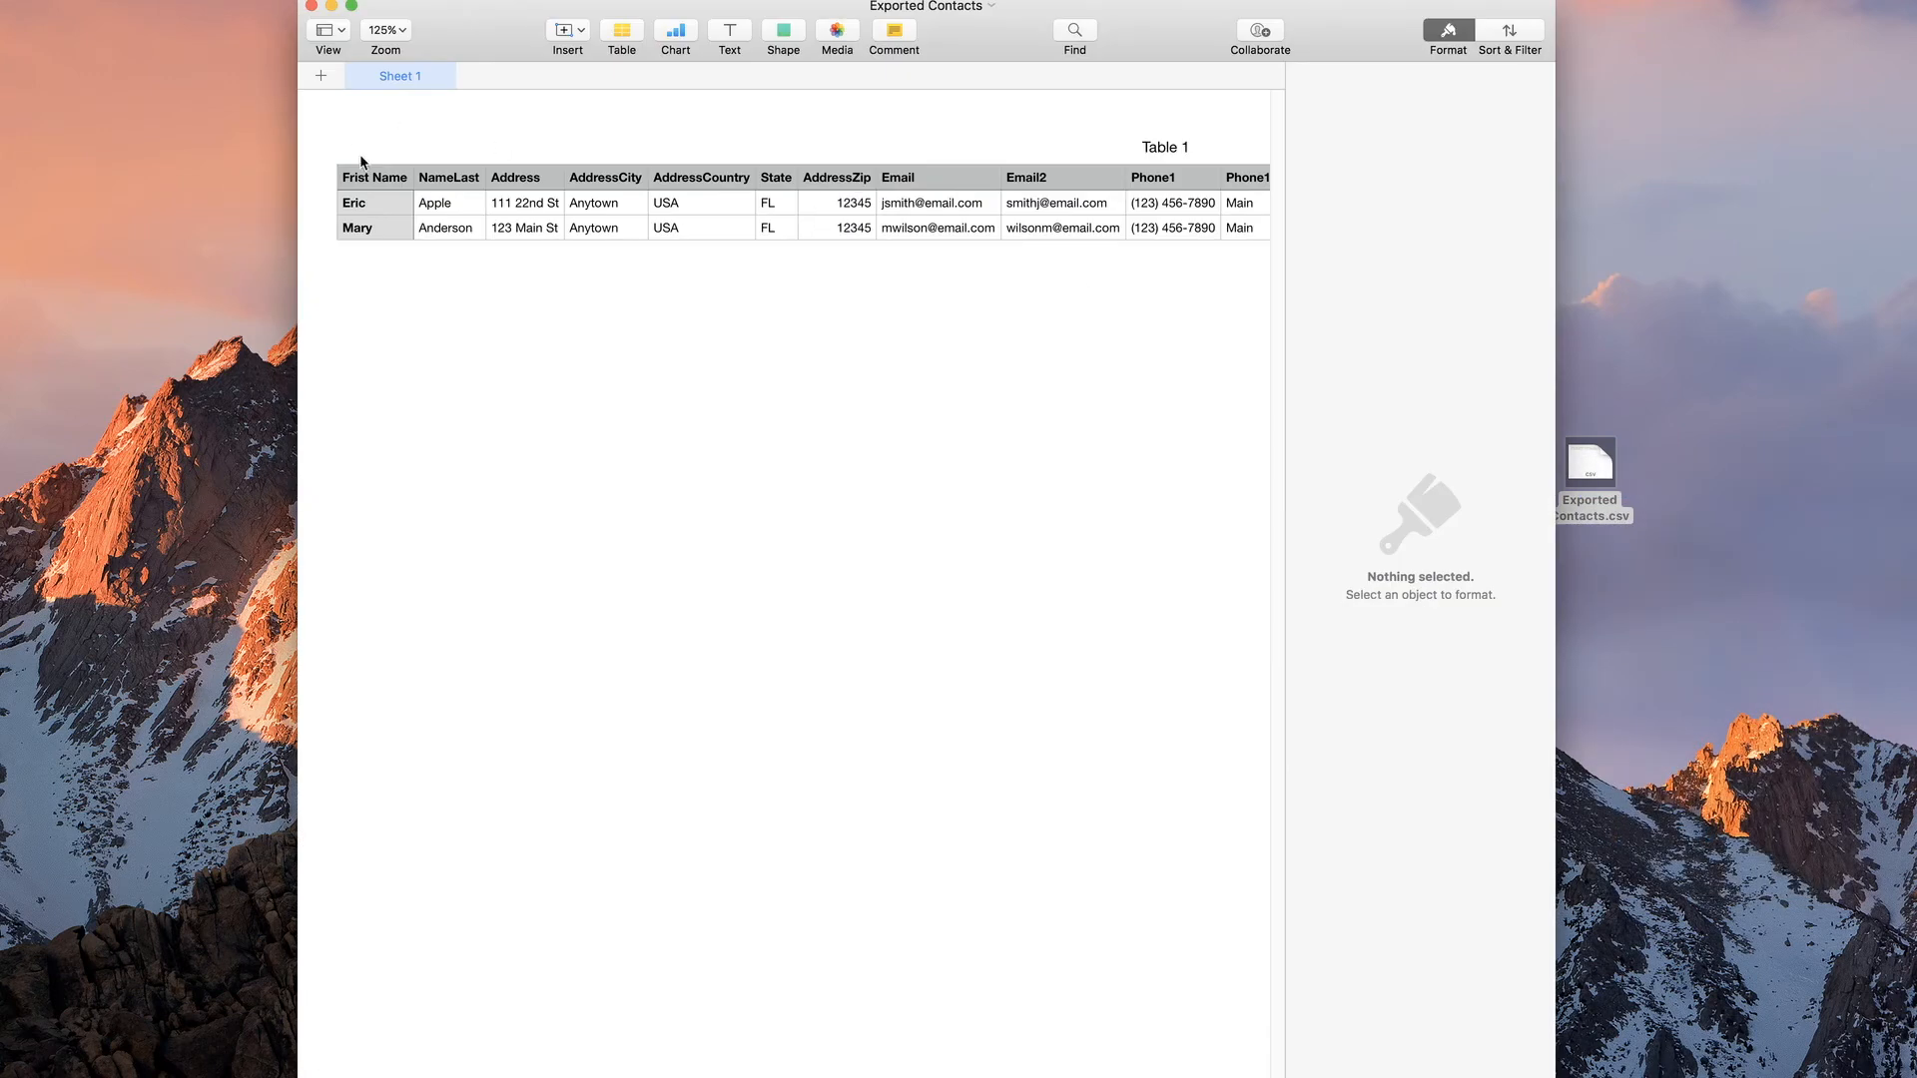
{"action": "left_click", "coordinate": [380, 190]}
{"action": "double_click", "coordinate": [380, 190]}
{"action": "left_click_drag", "start_coordinate": [420, 181], "coordinate": [365, 179]}
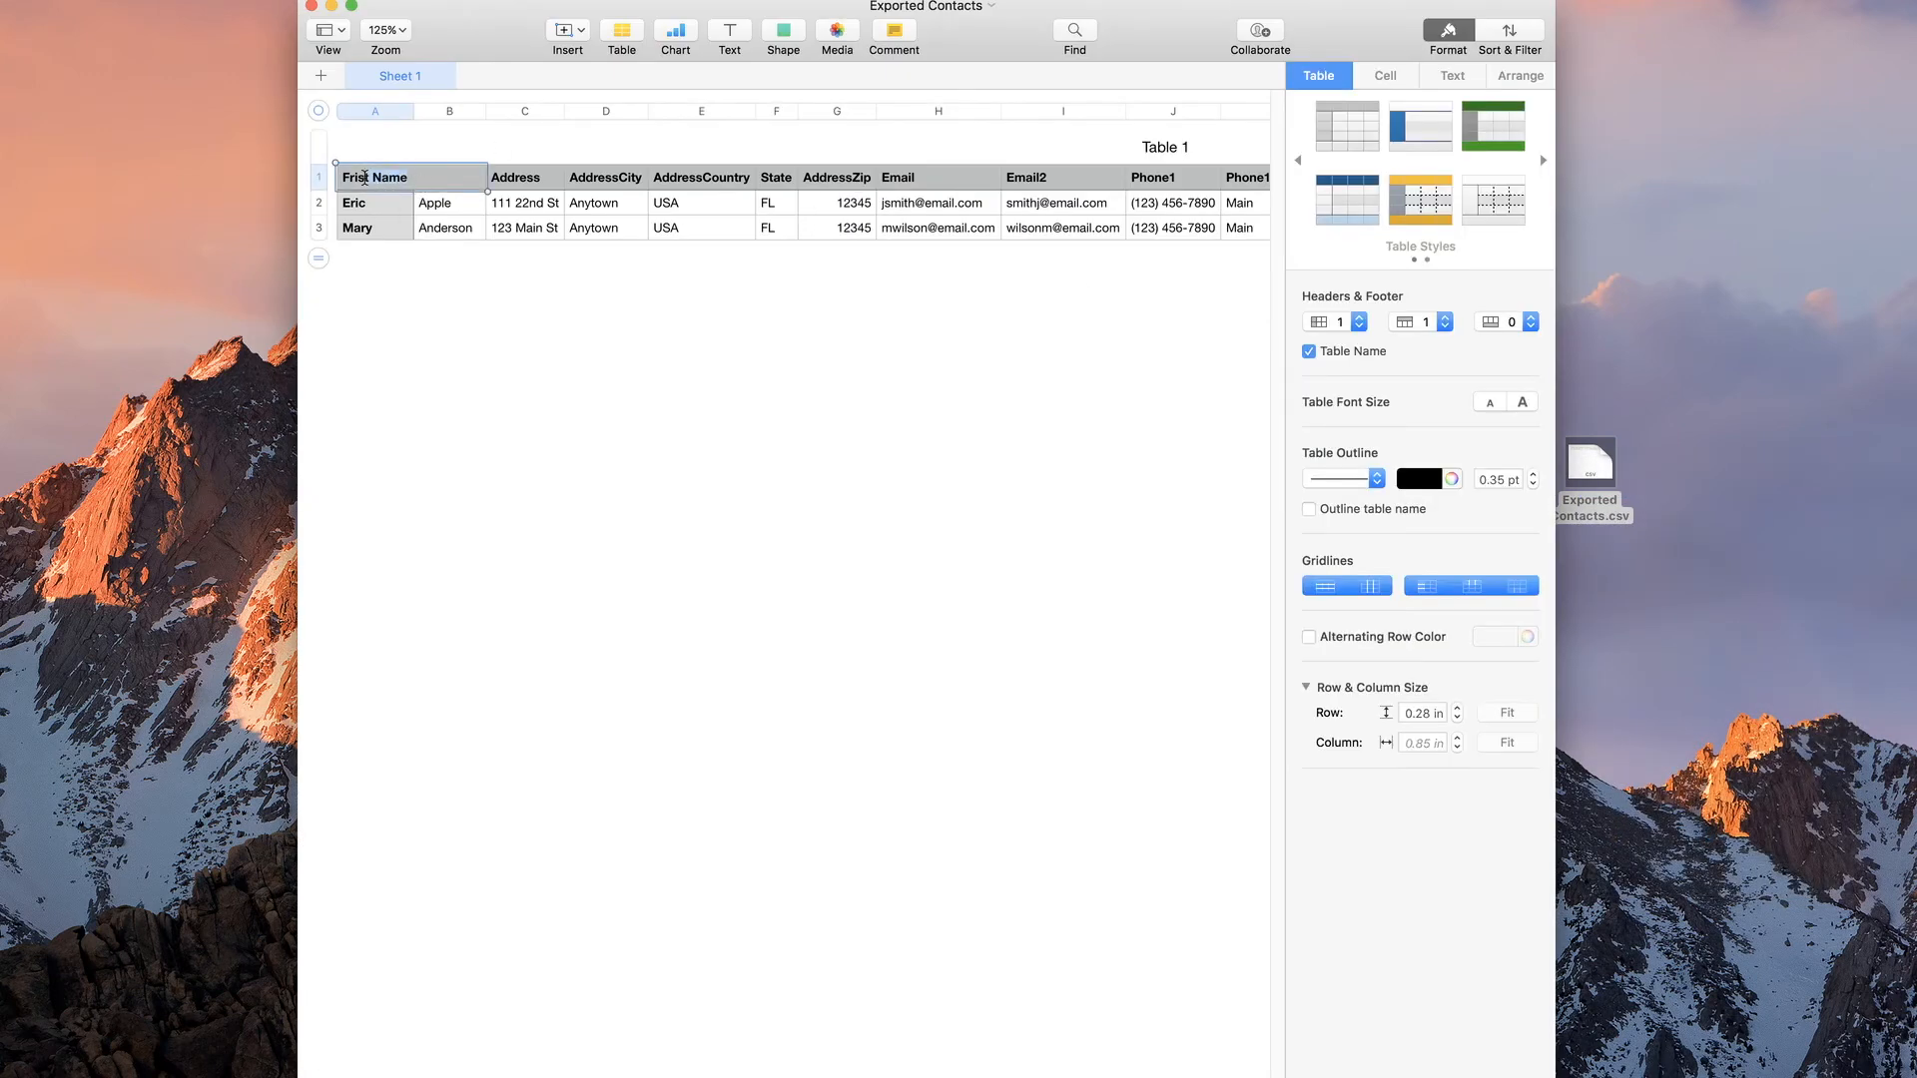
{"action": "left_click", "coordinate": [888, 540]}
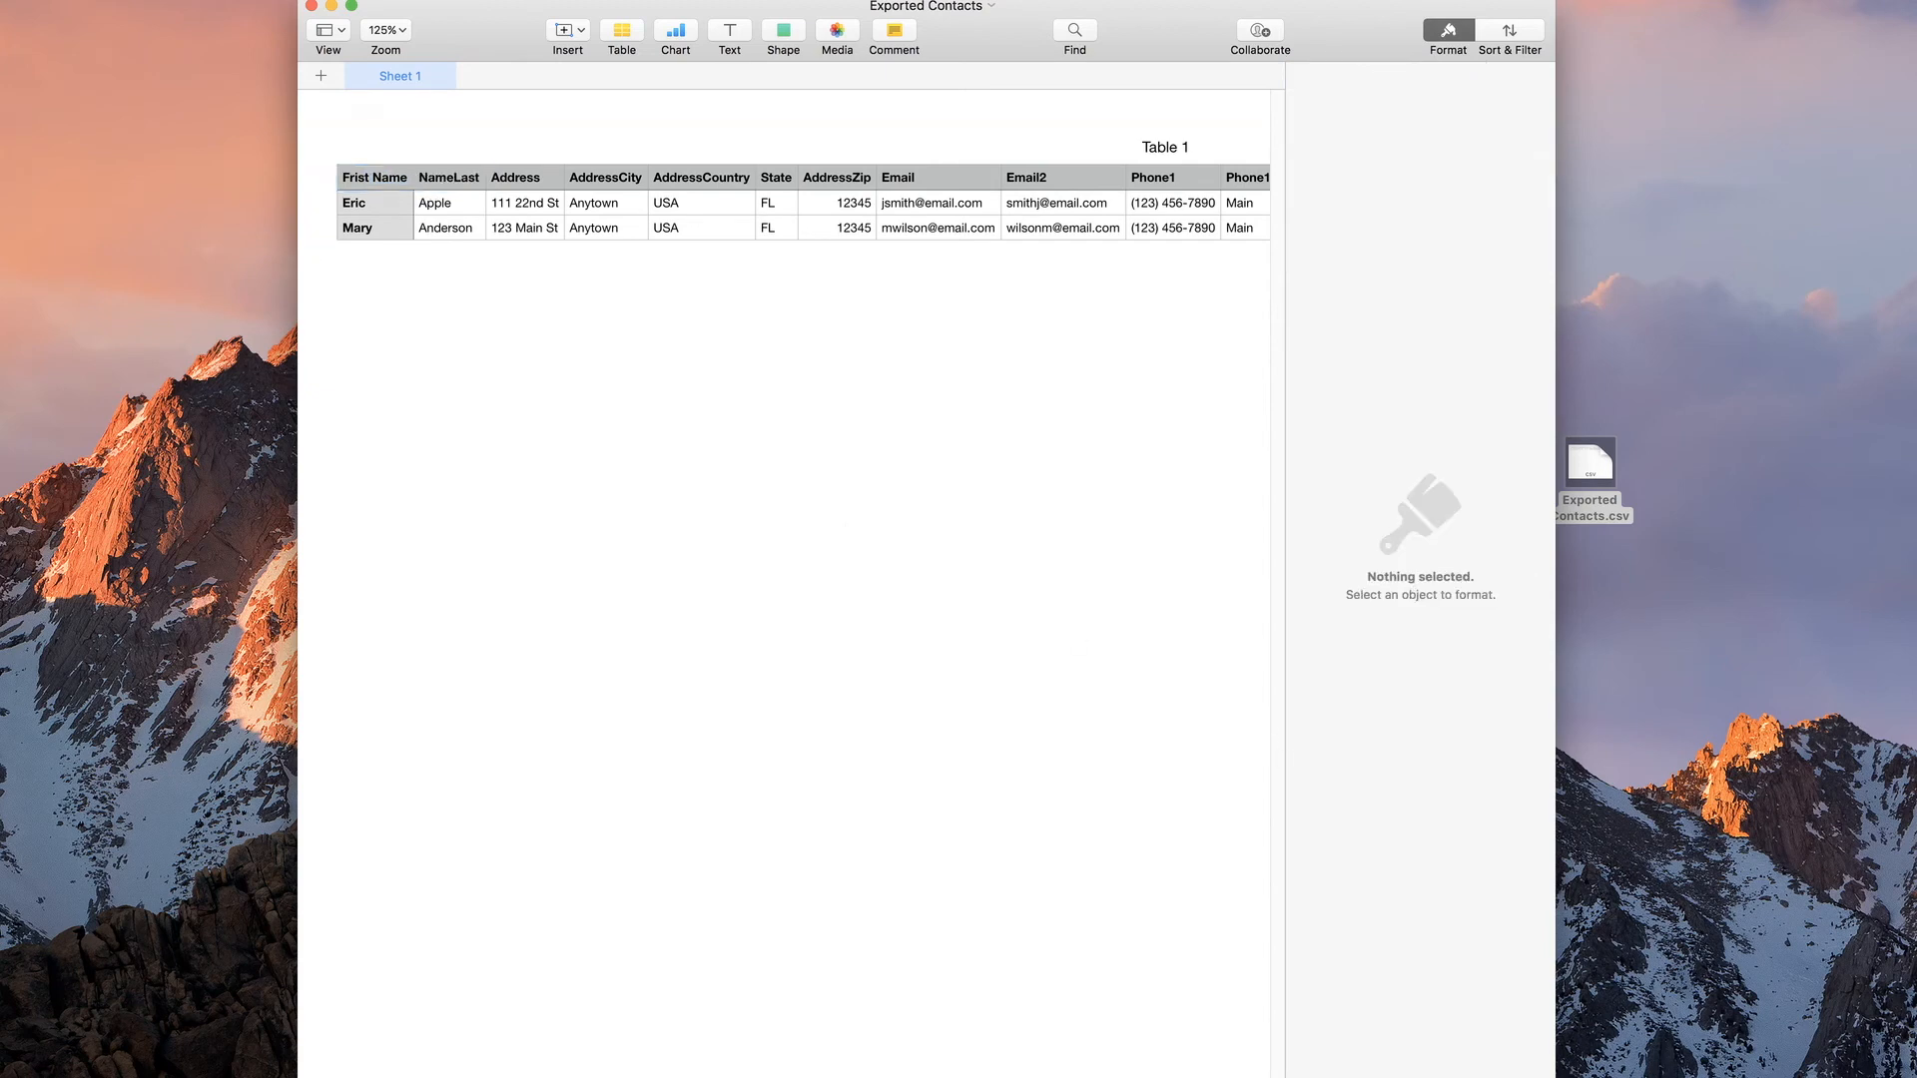
Copy the NameFirst field name from File-Master's available fields and paste it over the "Frist Name" heading in the spreadsheet
{"action": "left_click_drag", "start_coordinate": [1552, 1076], "coordinate": [1504, 365]}
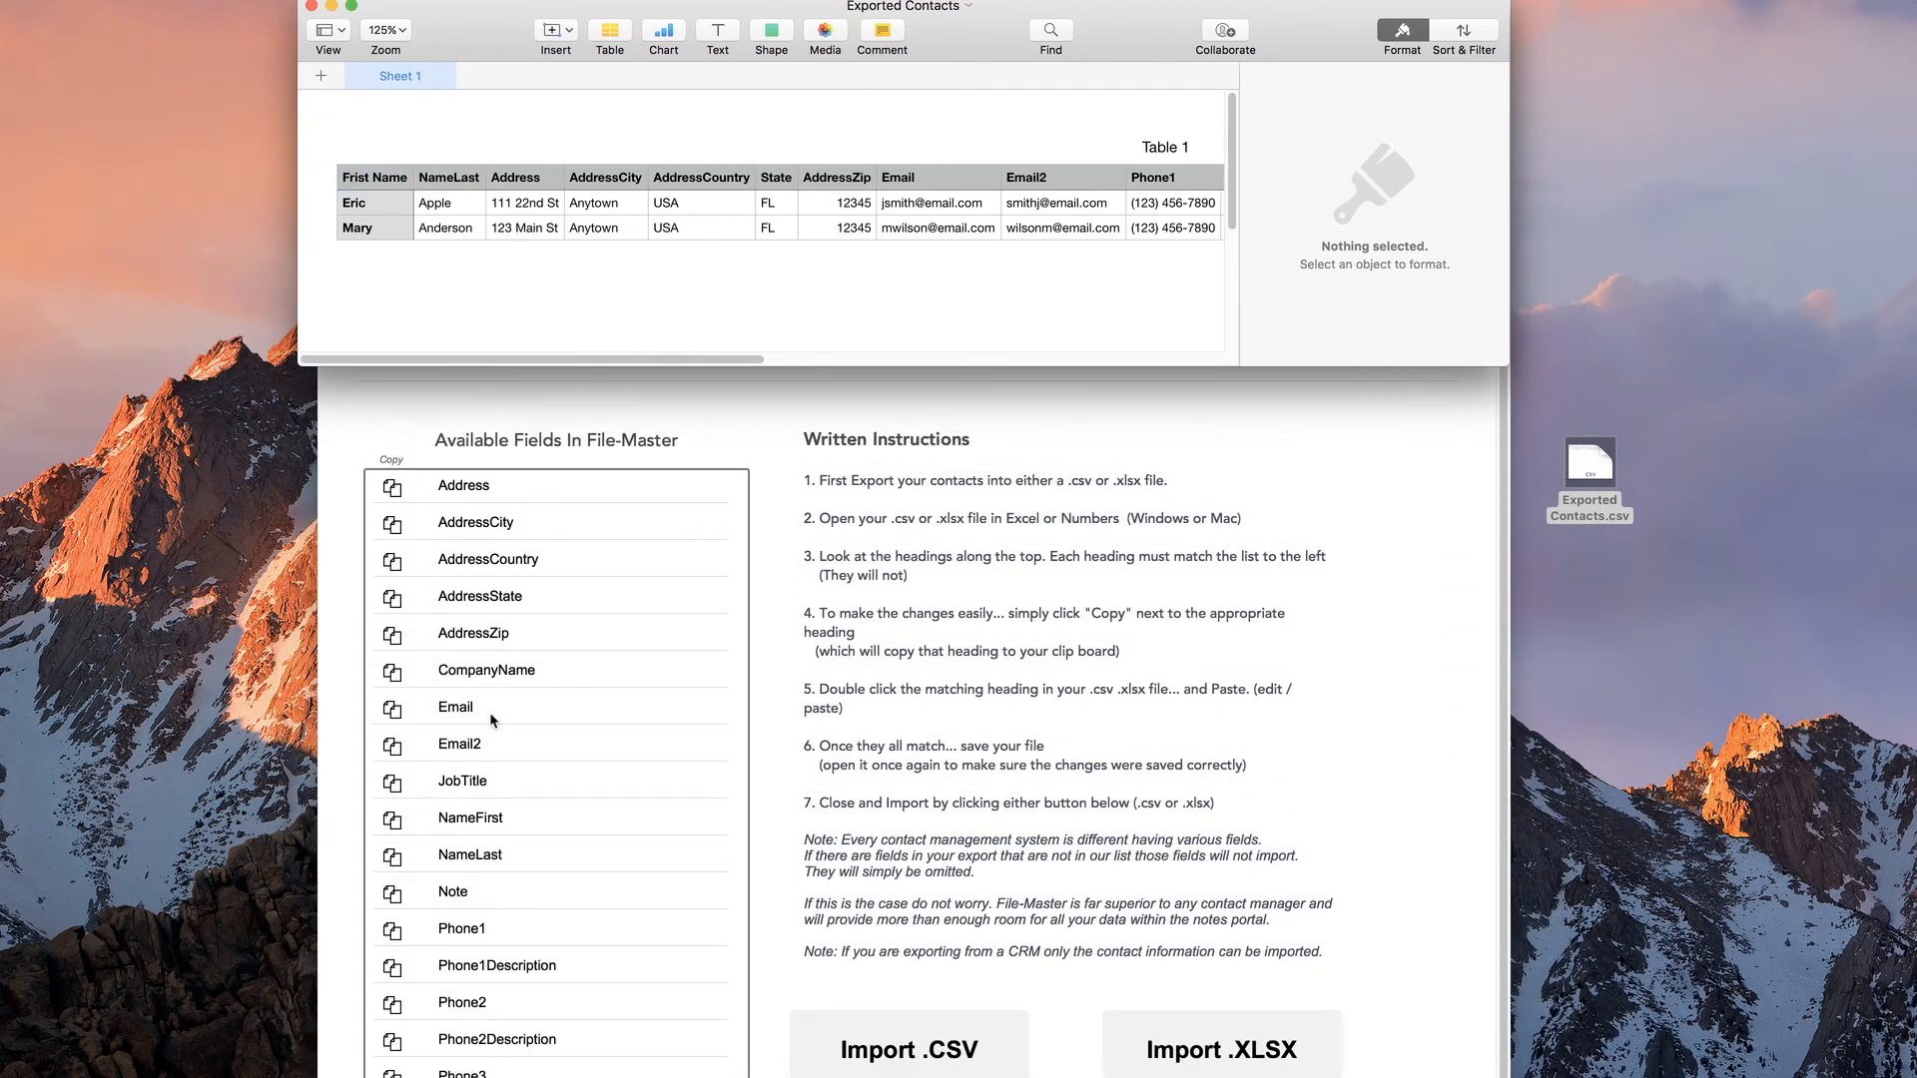
{"action": "left_click", "coordinate": [392, 827]}
{"action": "left_click", "coordinate": [391, 827]}
{"action": "key", "text": "super+c"}
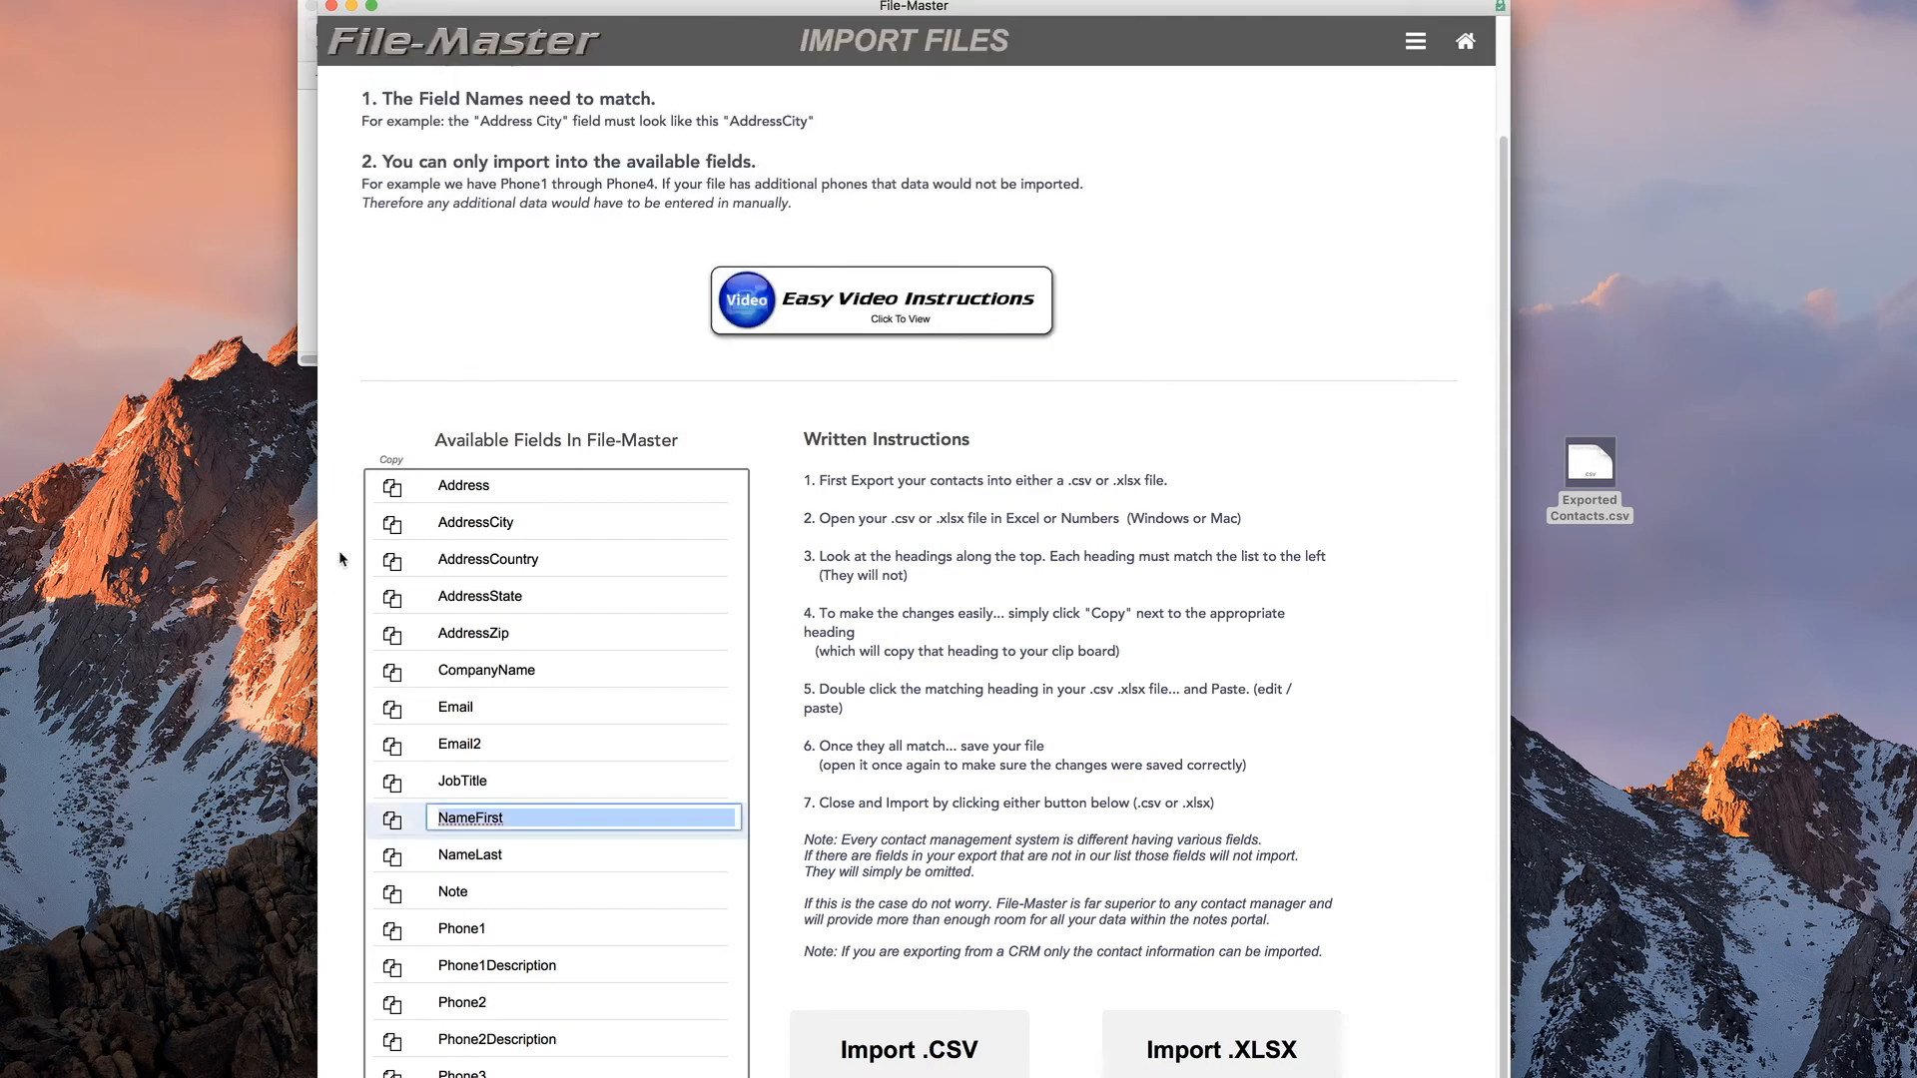
{"action": "left_click", "coordinate": [302, 315]}
{"action": "double_click", "coordinate": [384, 179]}
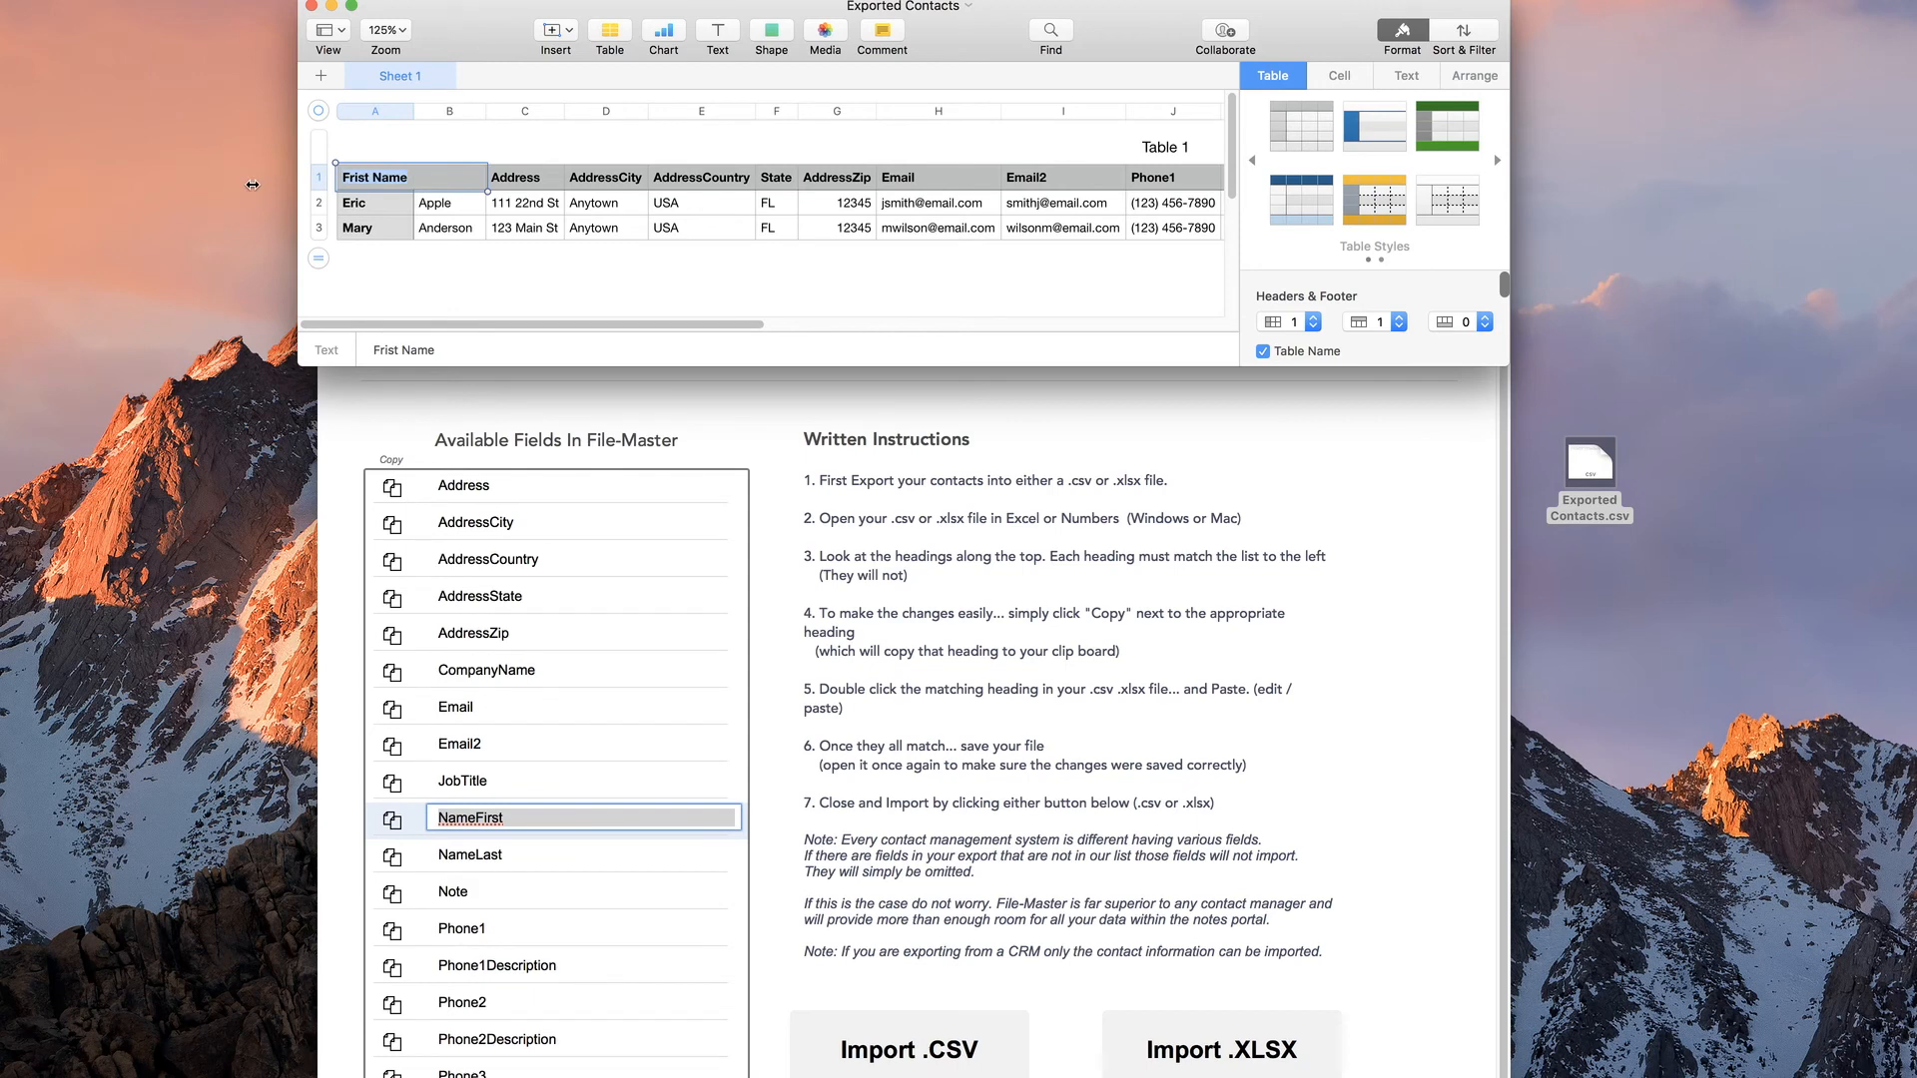
{"action": "key", "text": "super+v"}
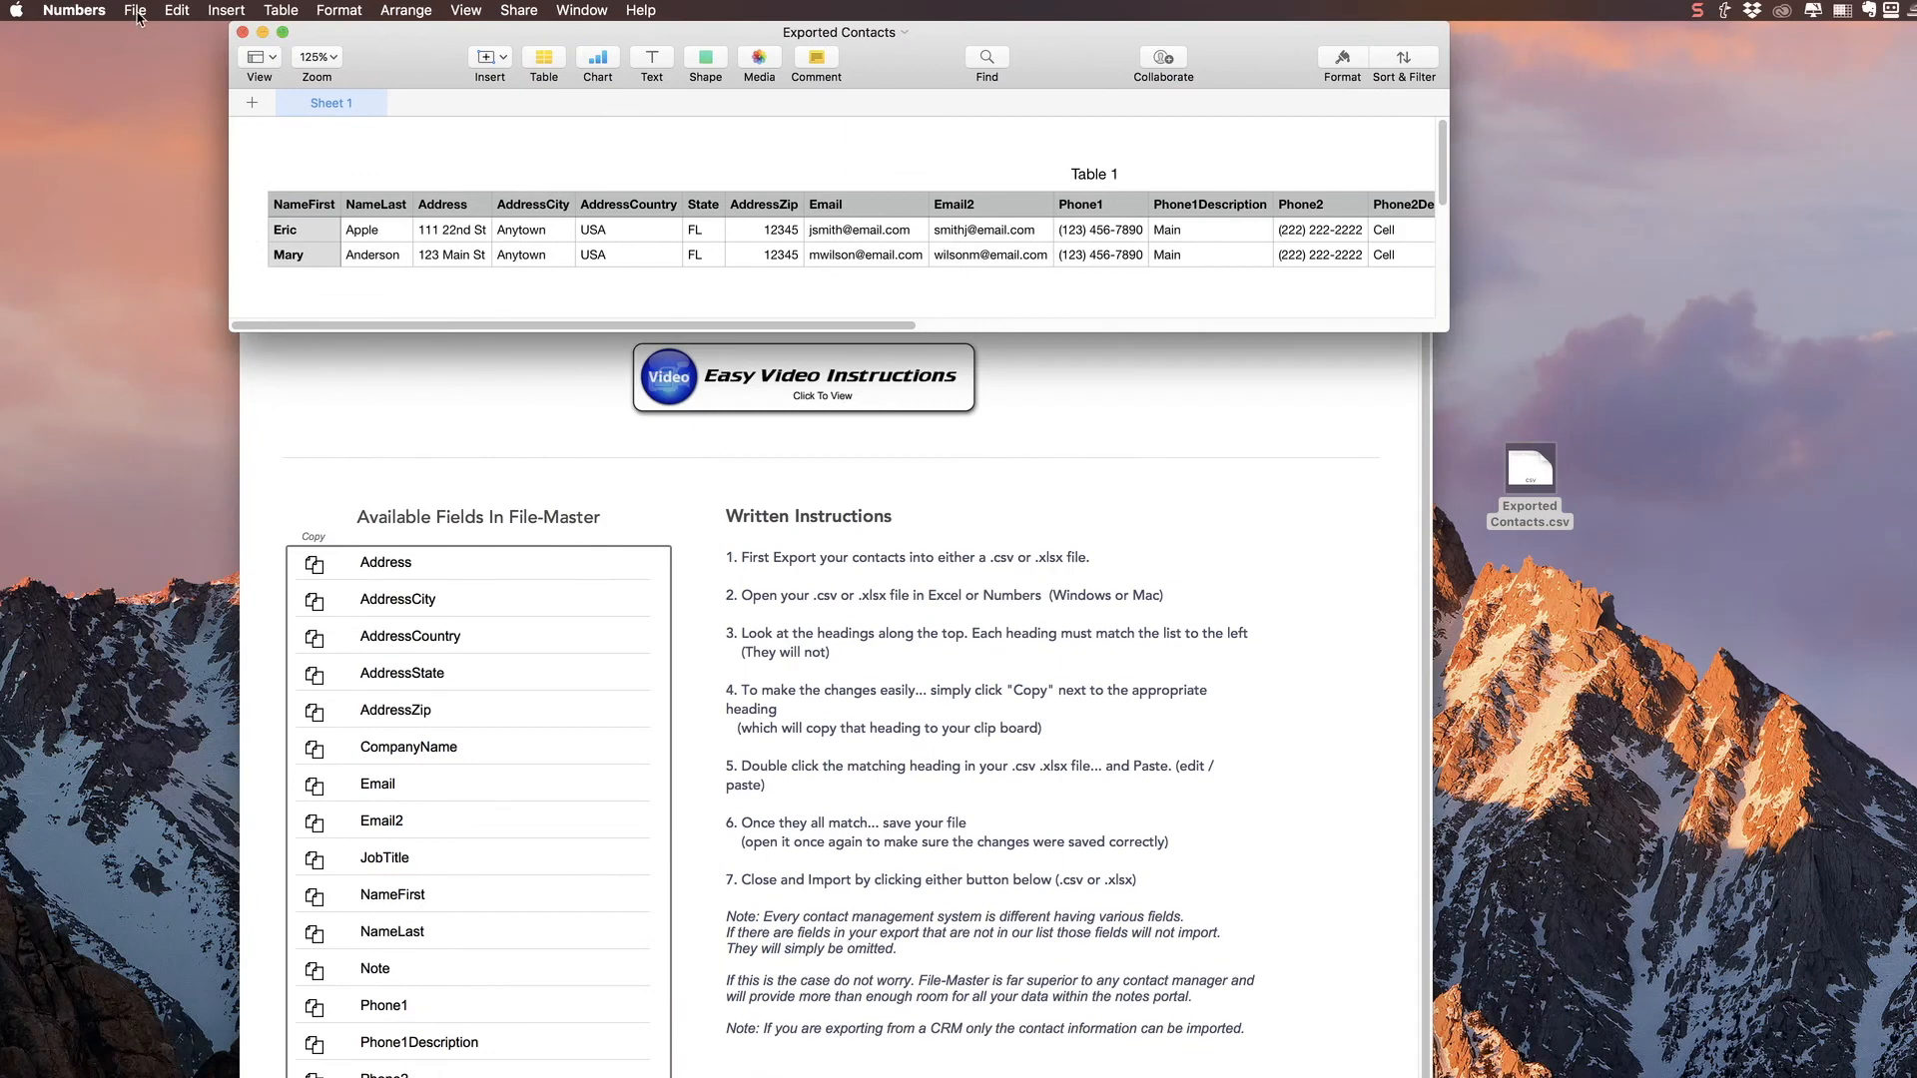
Export the corrected spreadsheet as CSV, replacing Exported Contacts.csv on the Desktop, and close it without saving a Numbers copy
{"action": "left_click", "coordinate": [135, 10]}
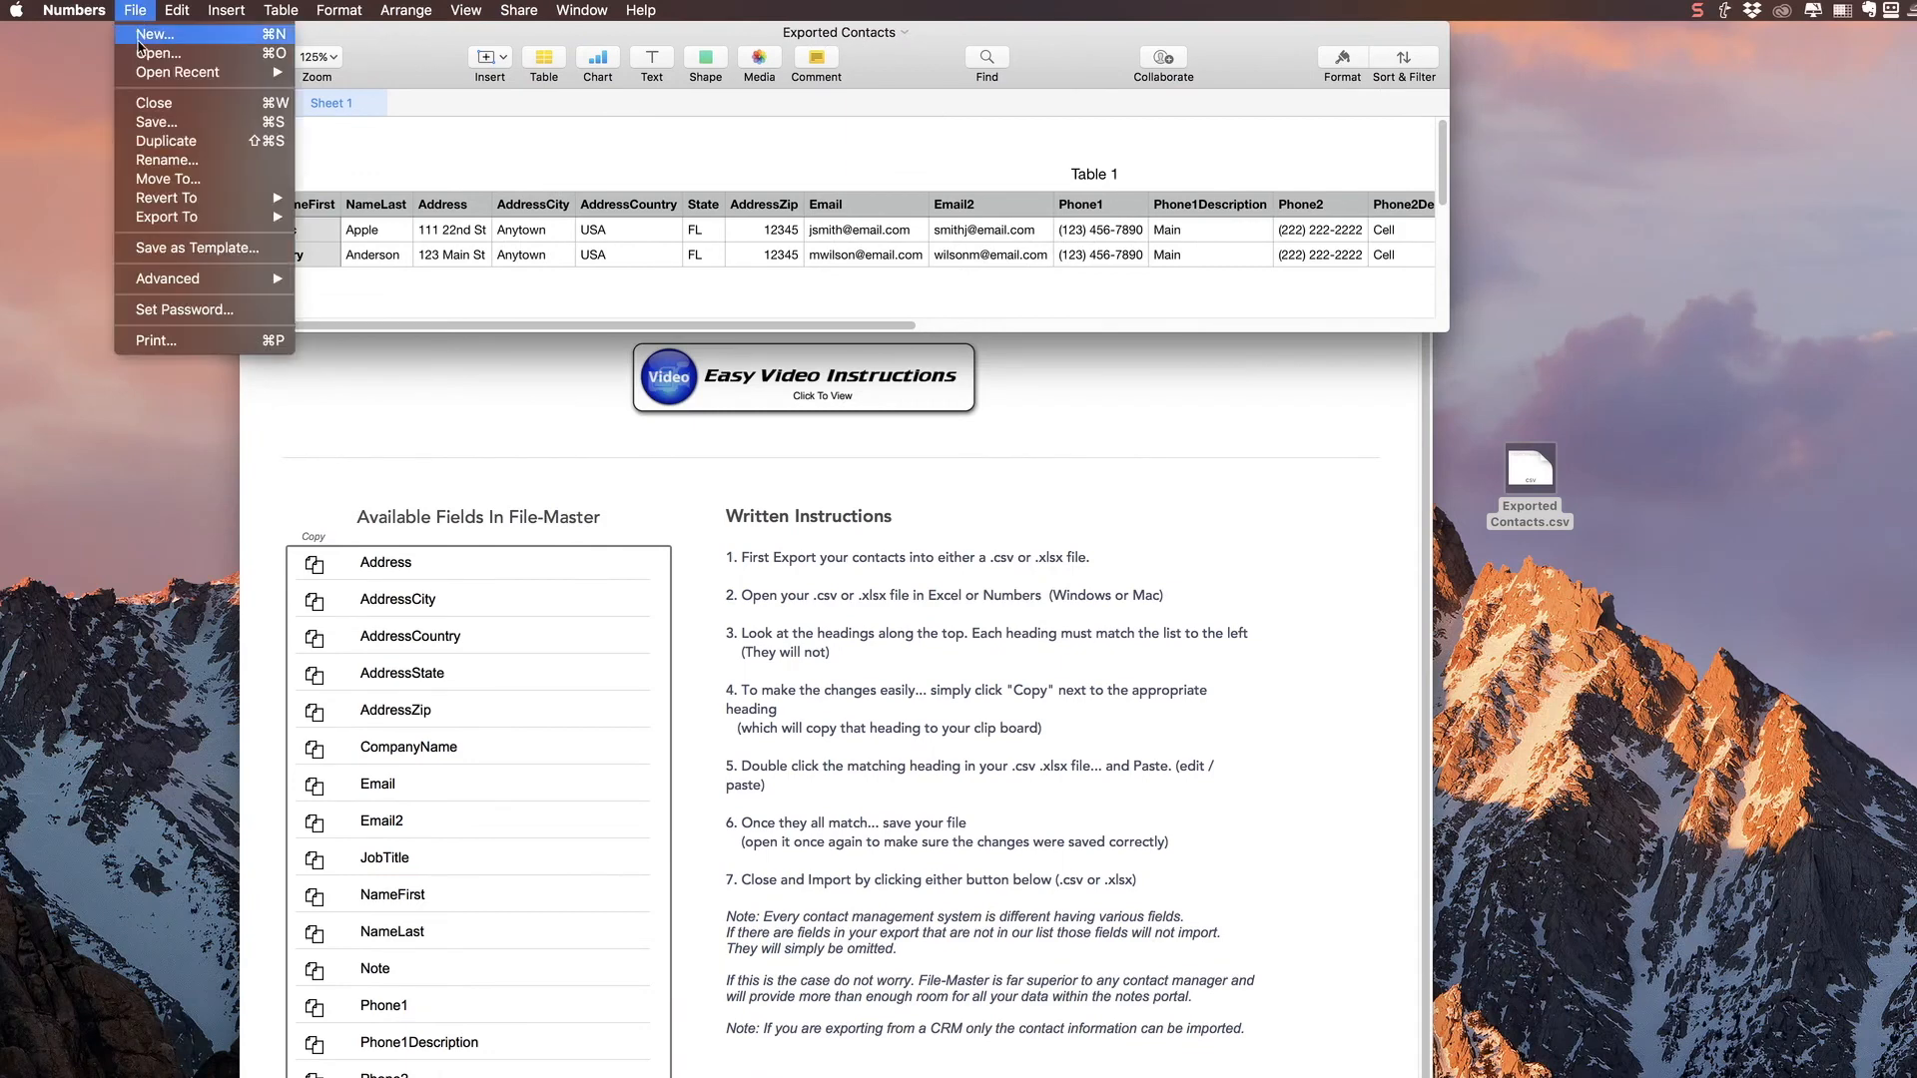
{"action": "mouse_move", "coordinate": [180, 222]}
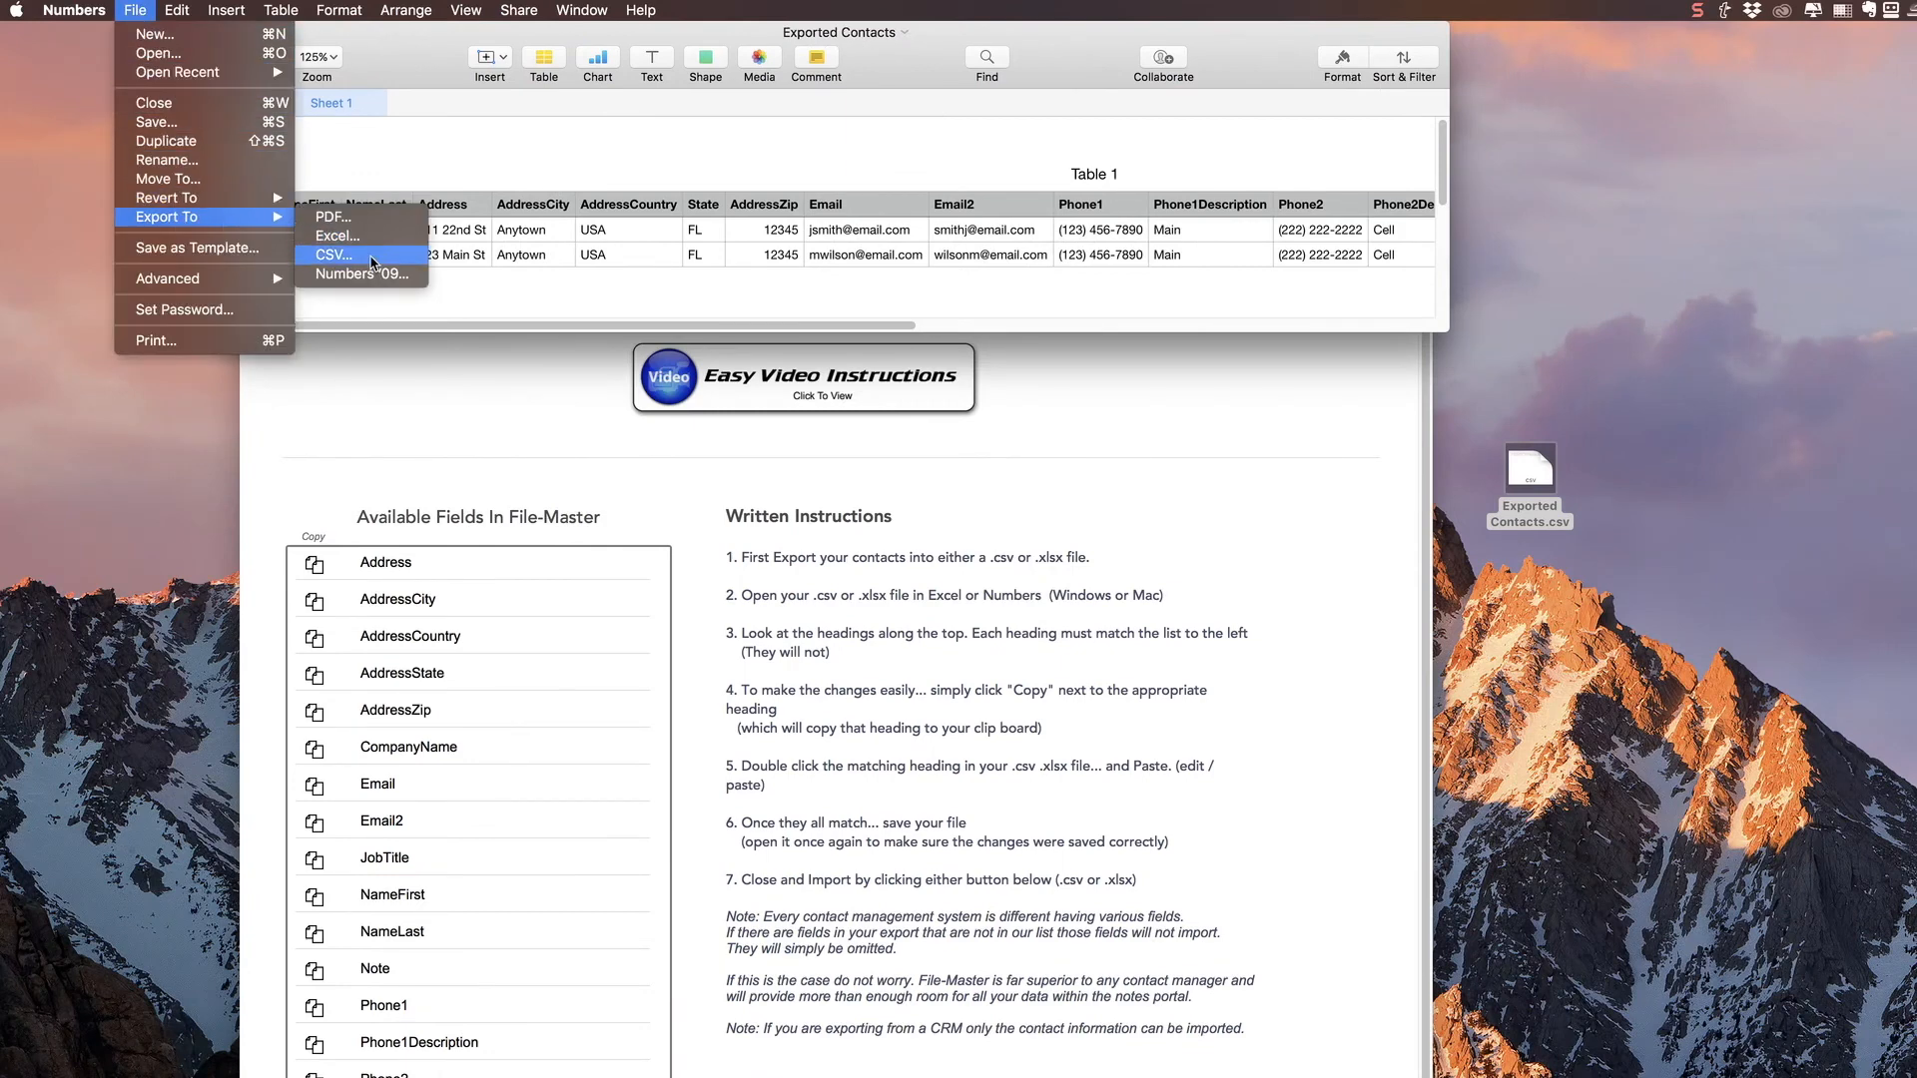
{"action": "left_click", "coordinate": [372, 261]}
{"action": "left_click", "coordinate": [1104, 300]}
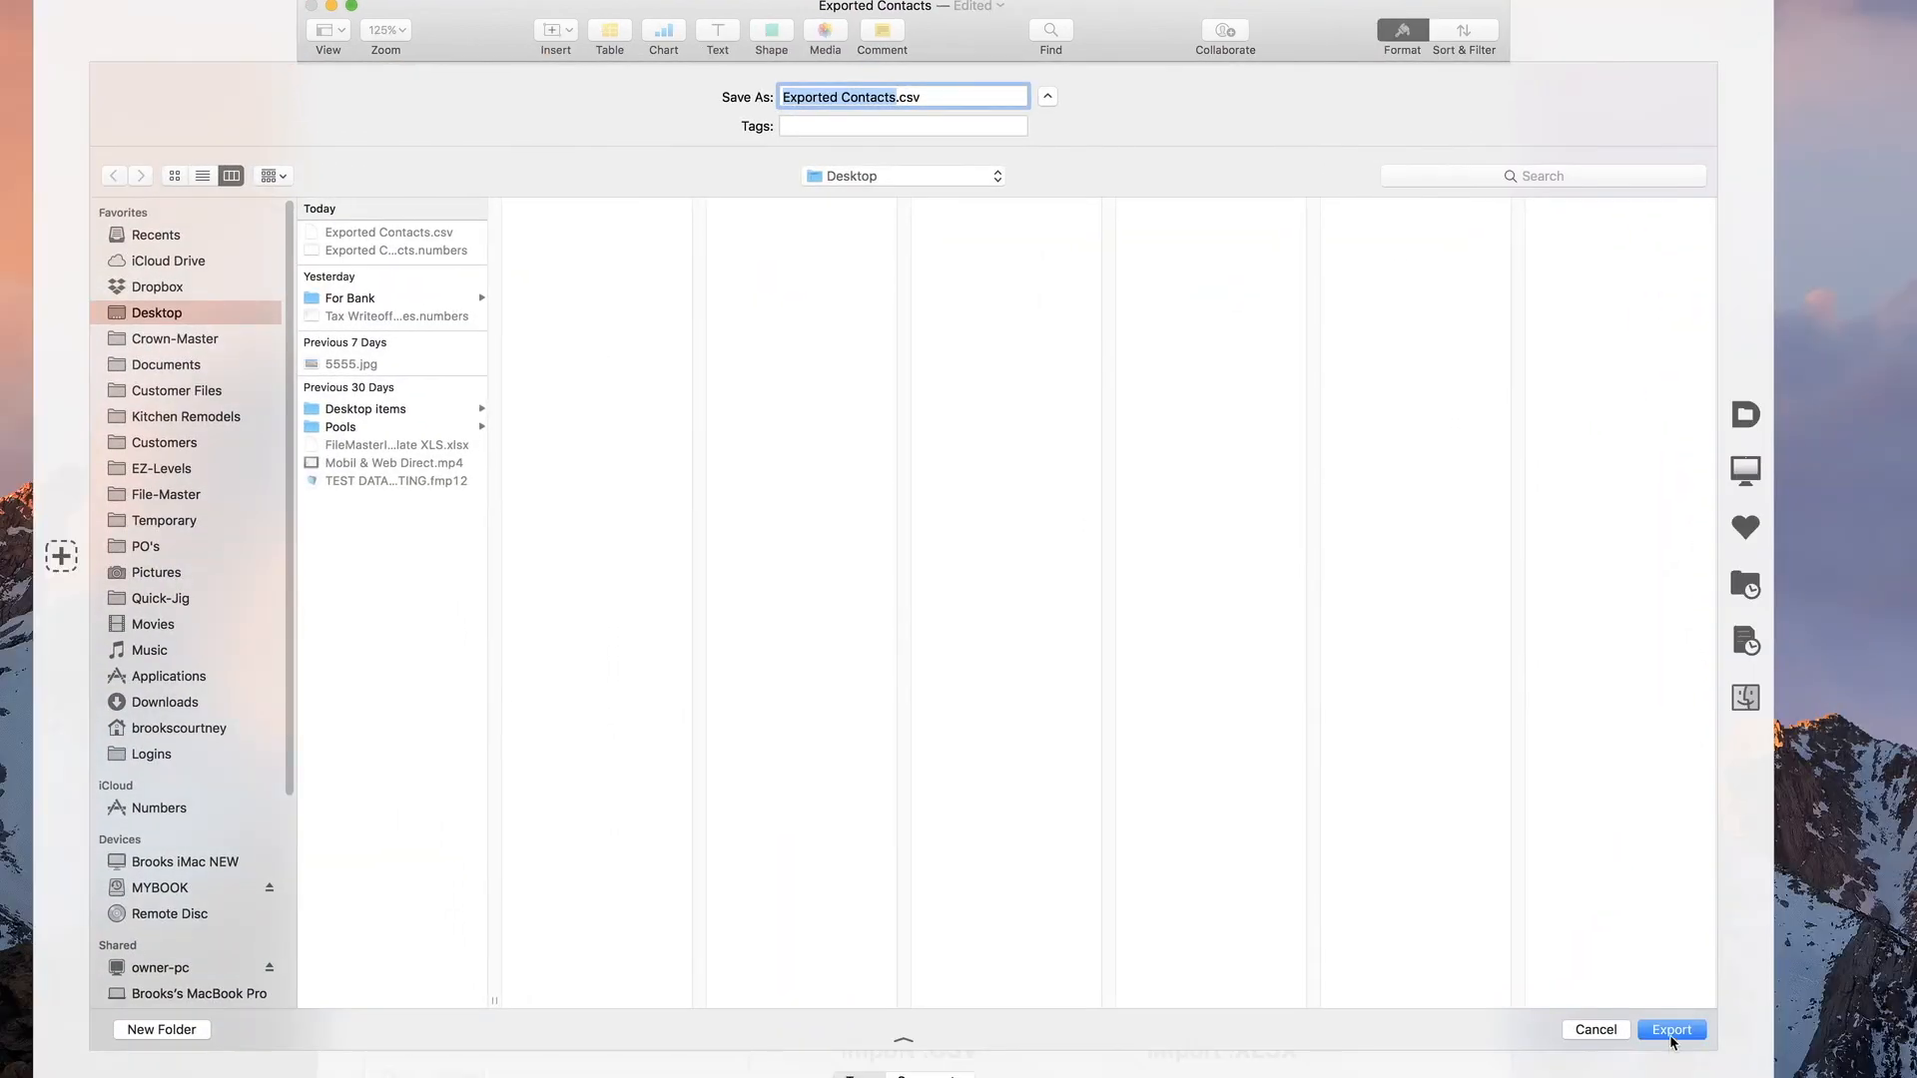
{"action": "left_click", "coordinate": [1672, 1029]}
{"action": "left_click", "coordinate": [1046, 178]}
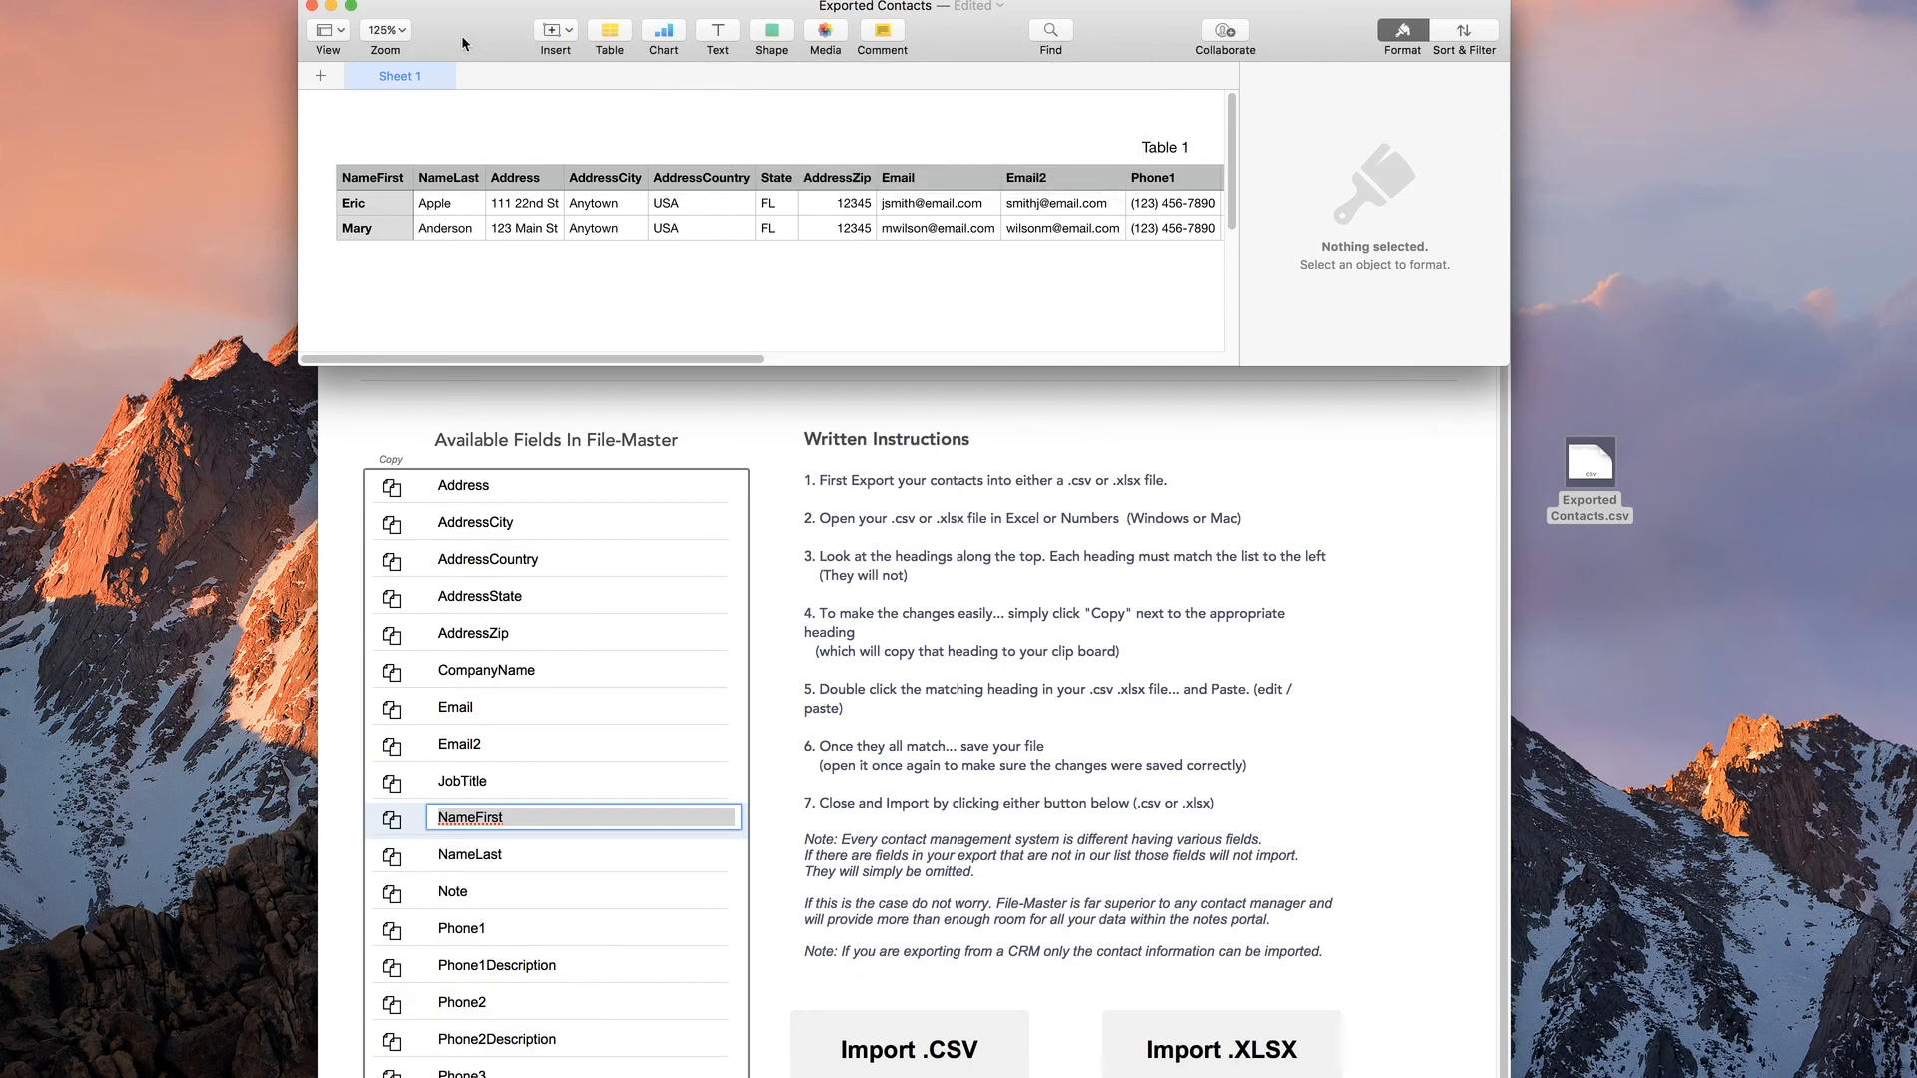
{"action": "left_click", "coordinate": [311, 6]}
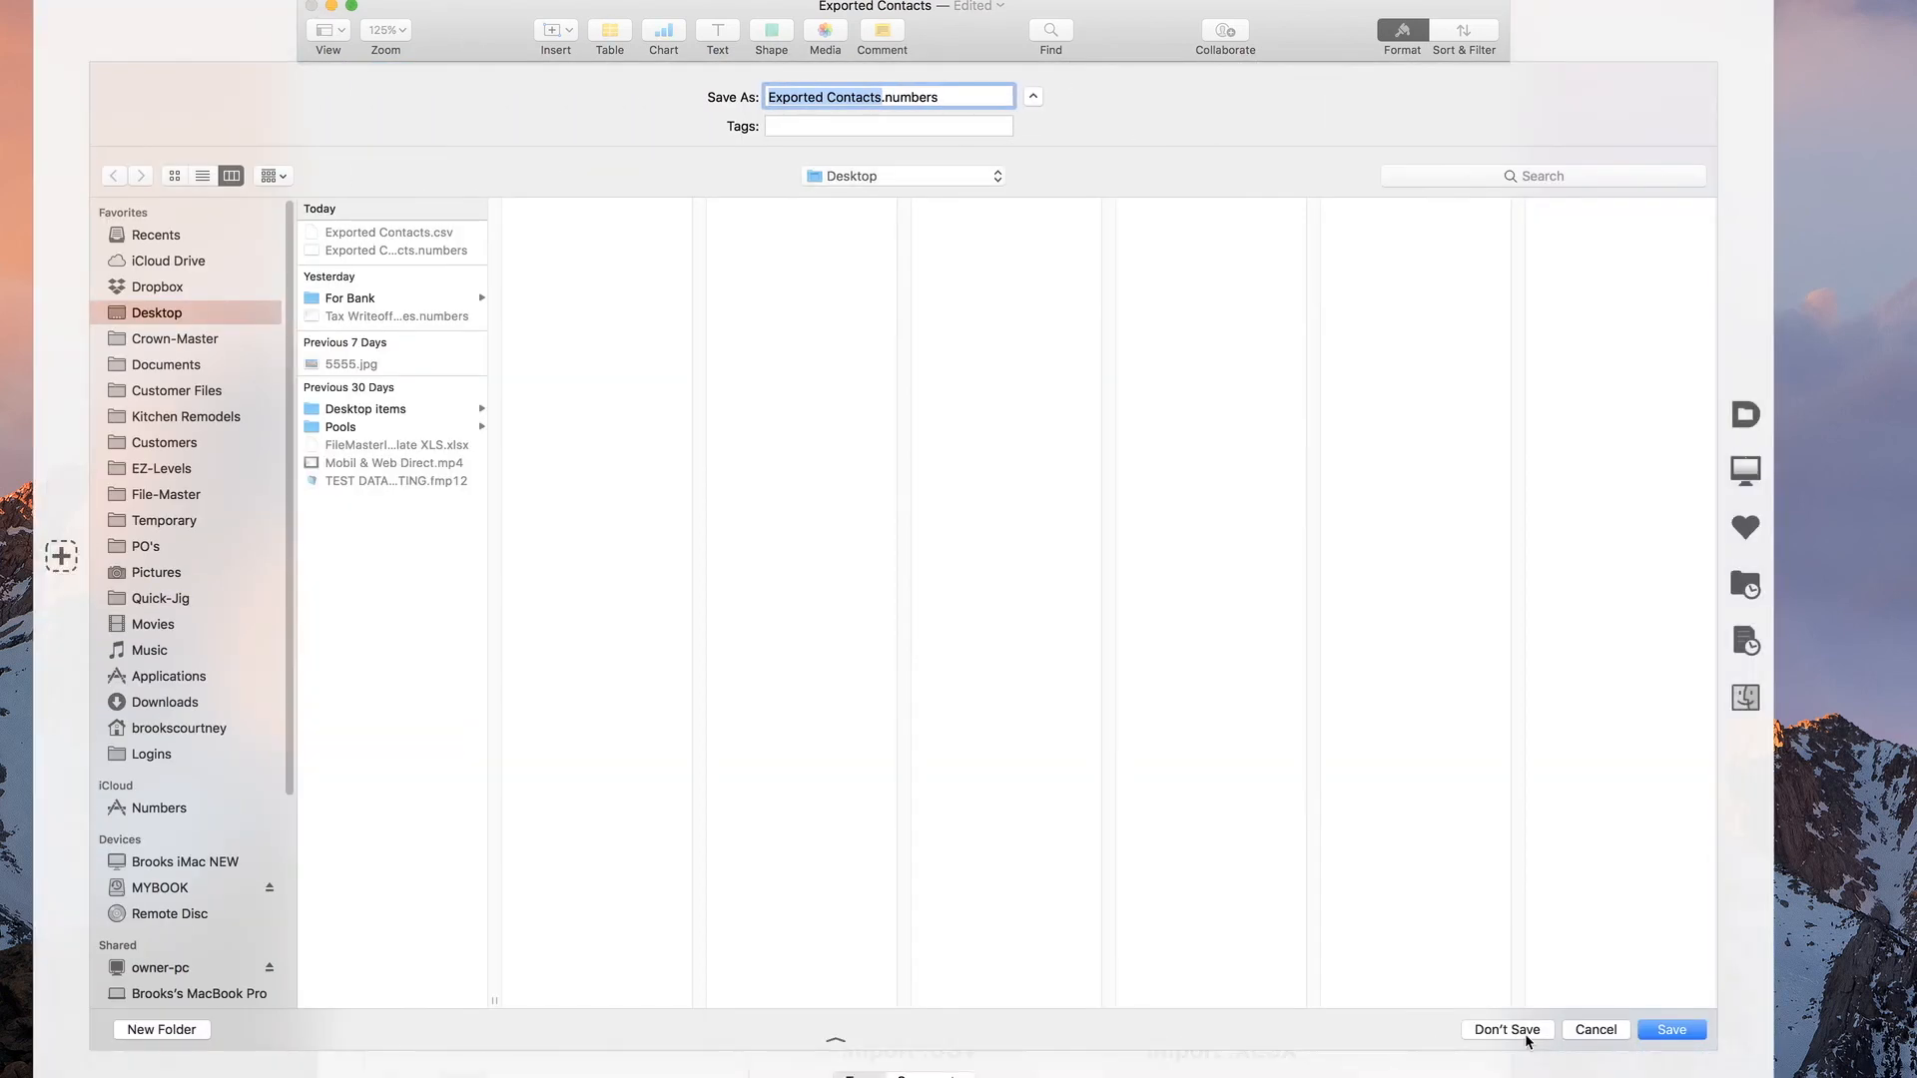
{"action": "left_click", "coordinate": [1510, 1030]}
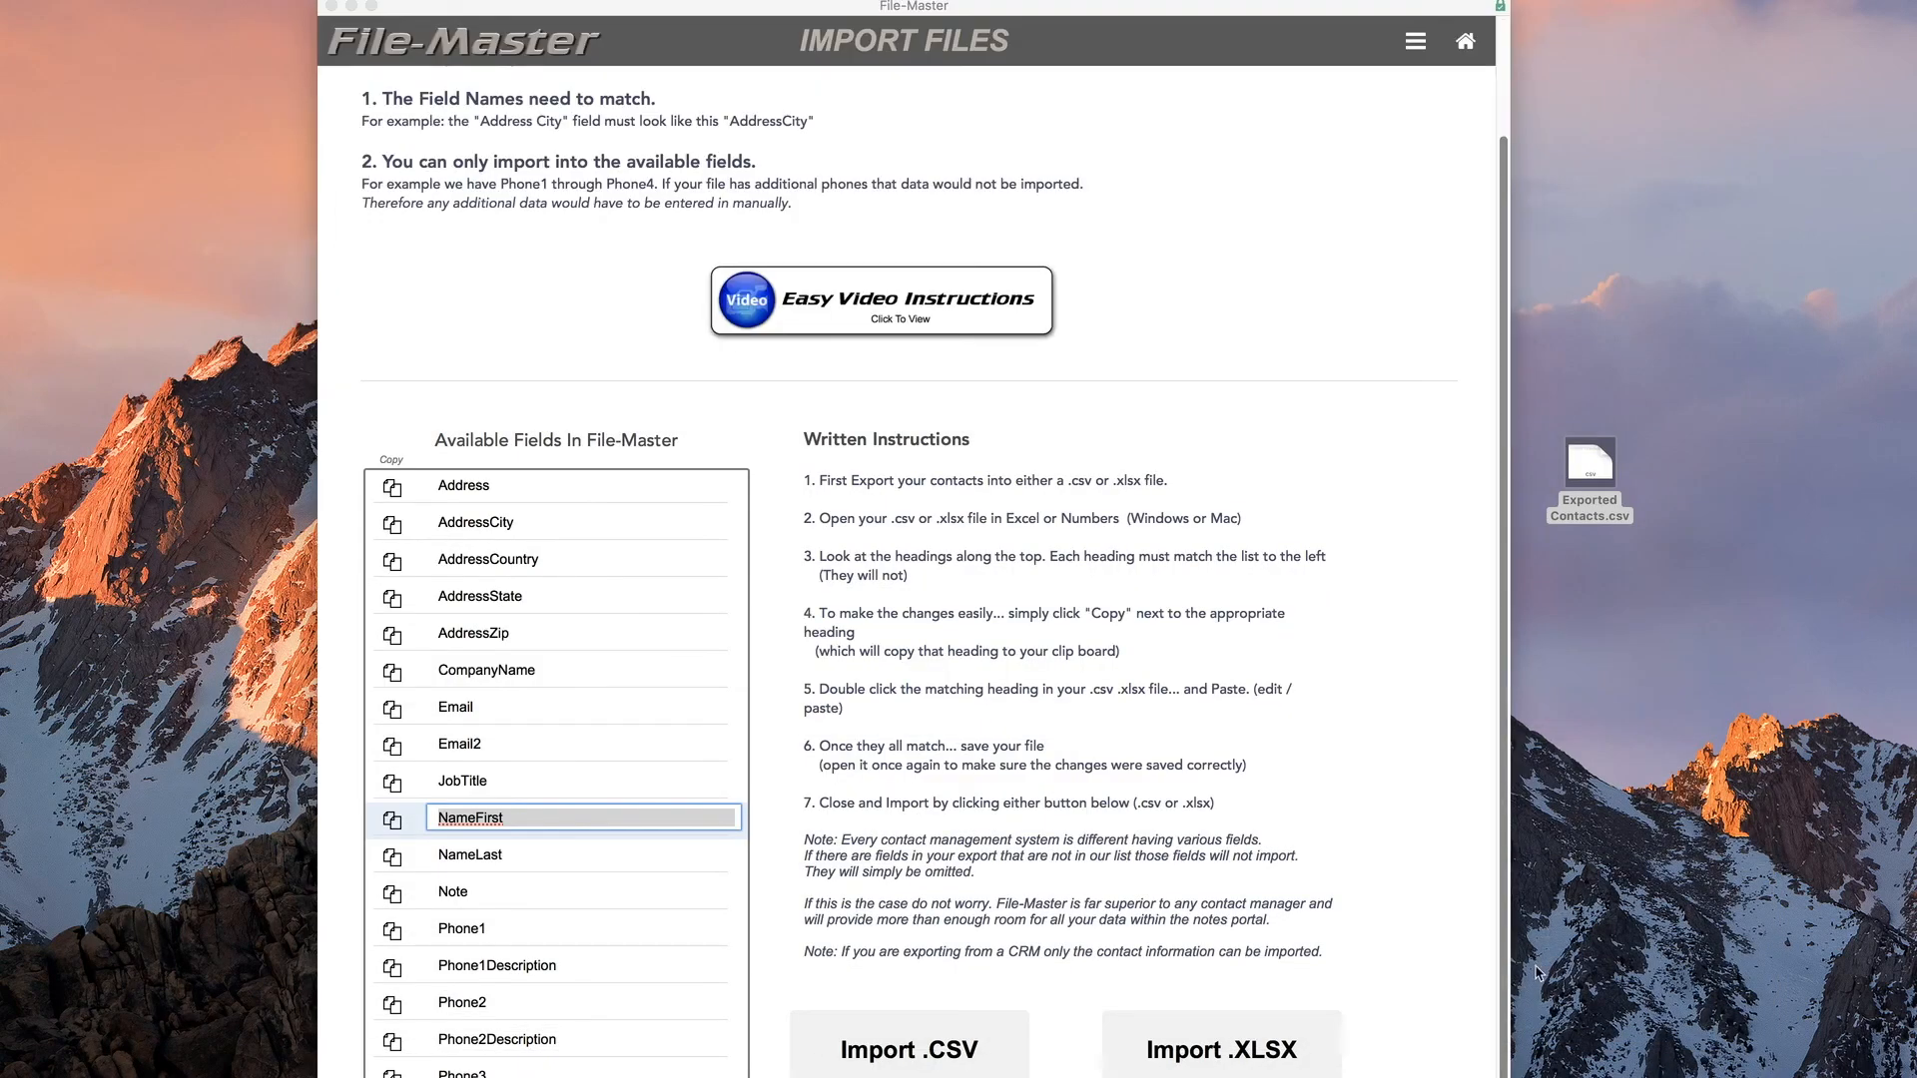
Import the contacts from the Desktop's corrected Exported Contacts.csv into File-Master and open the imported files
{"action": "mouse_move", "coordinate": [1587, 460]}
{"action": "left_mouse_down"}
{"action": "mouse_move", "coordinate": [1661, 494]}
{"action": "mouse_move", "coordinate": [1587, 443]}
{"action": "left_mouse_up"}
{"action": "left_click", "coordinate": [981, 1031]}
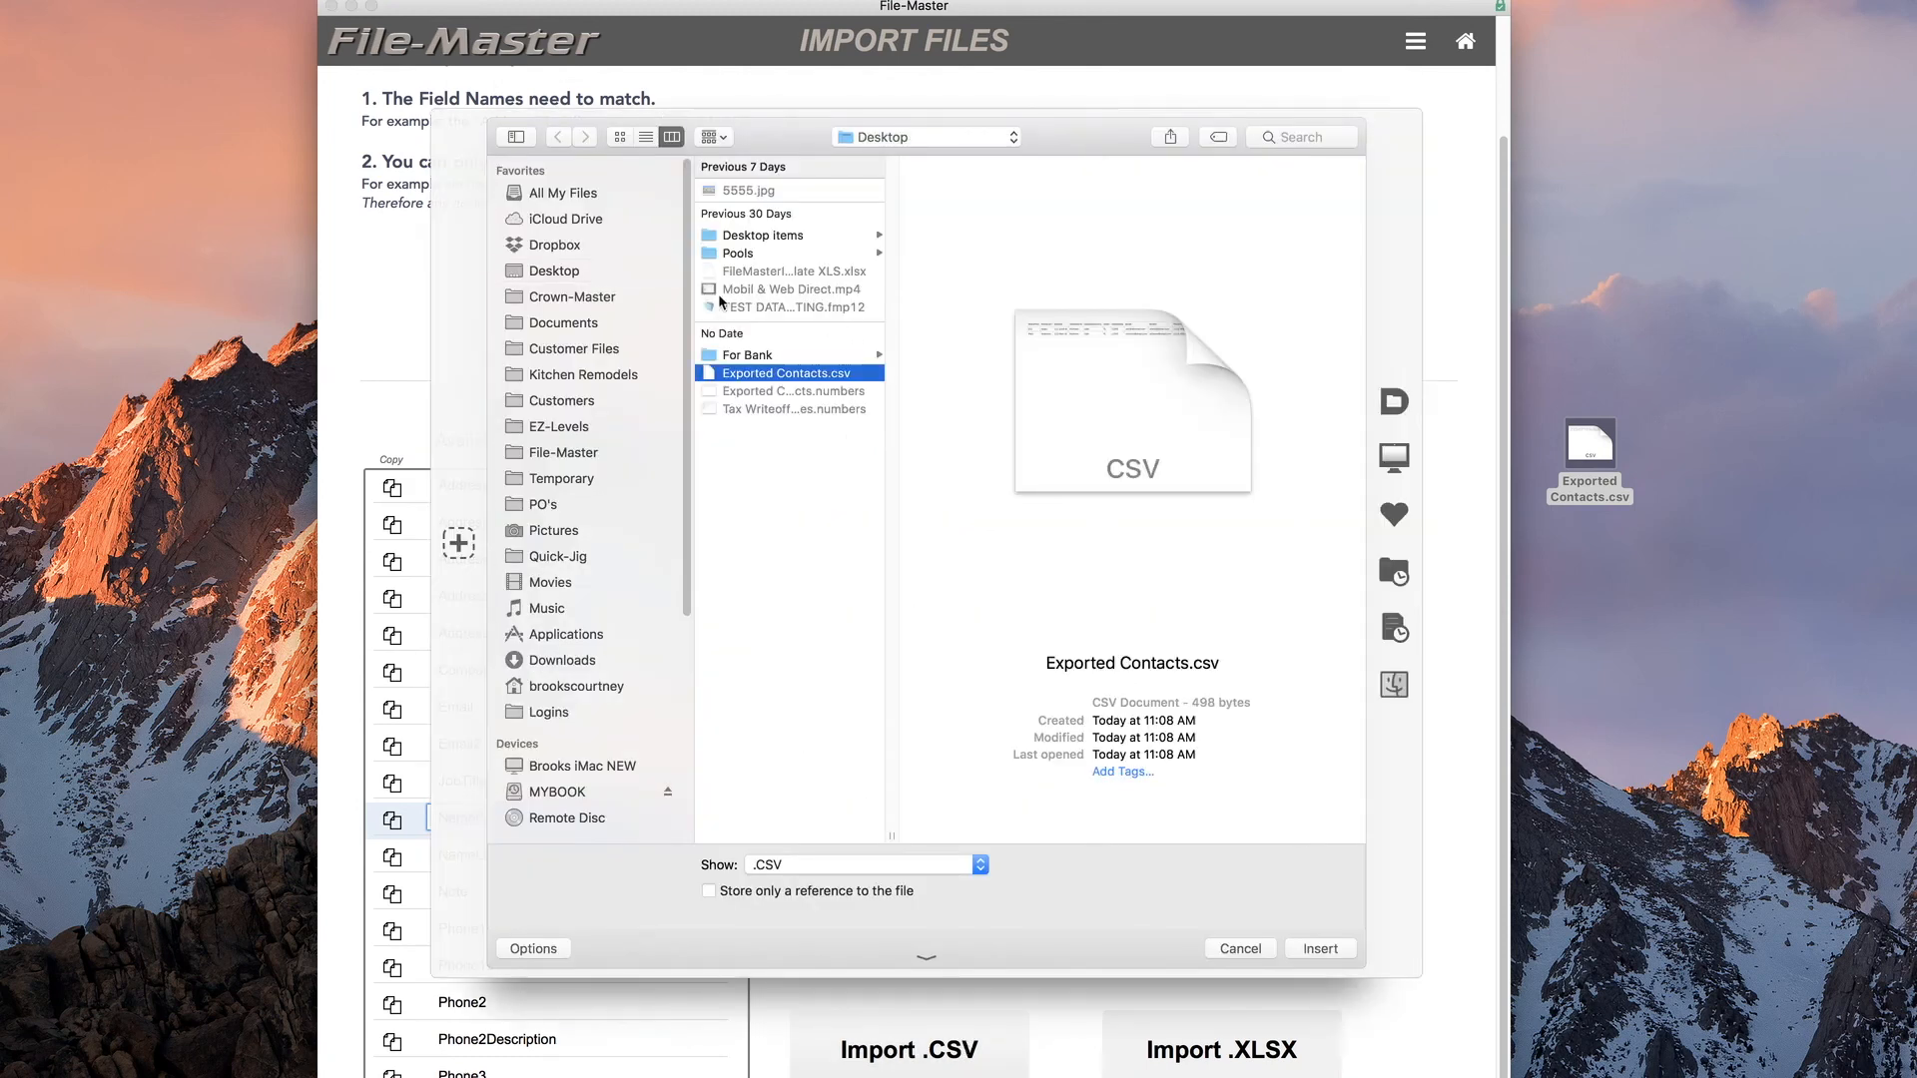
{"action": "left_click", "coordinate": [573, 279]}
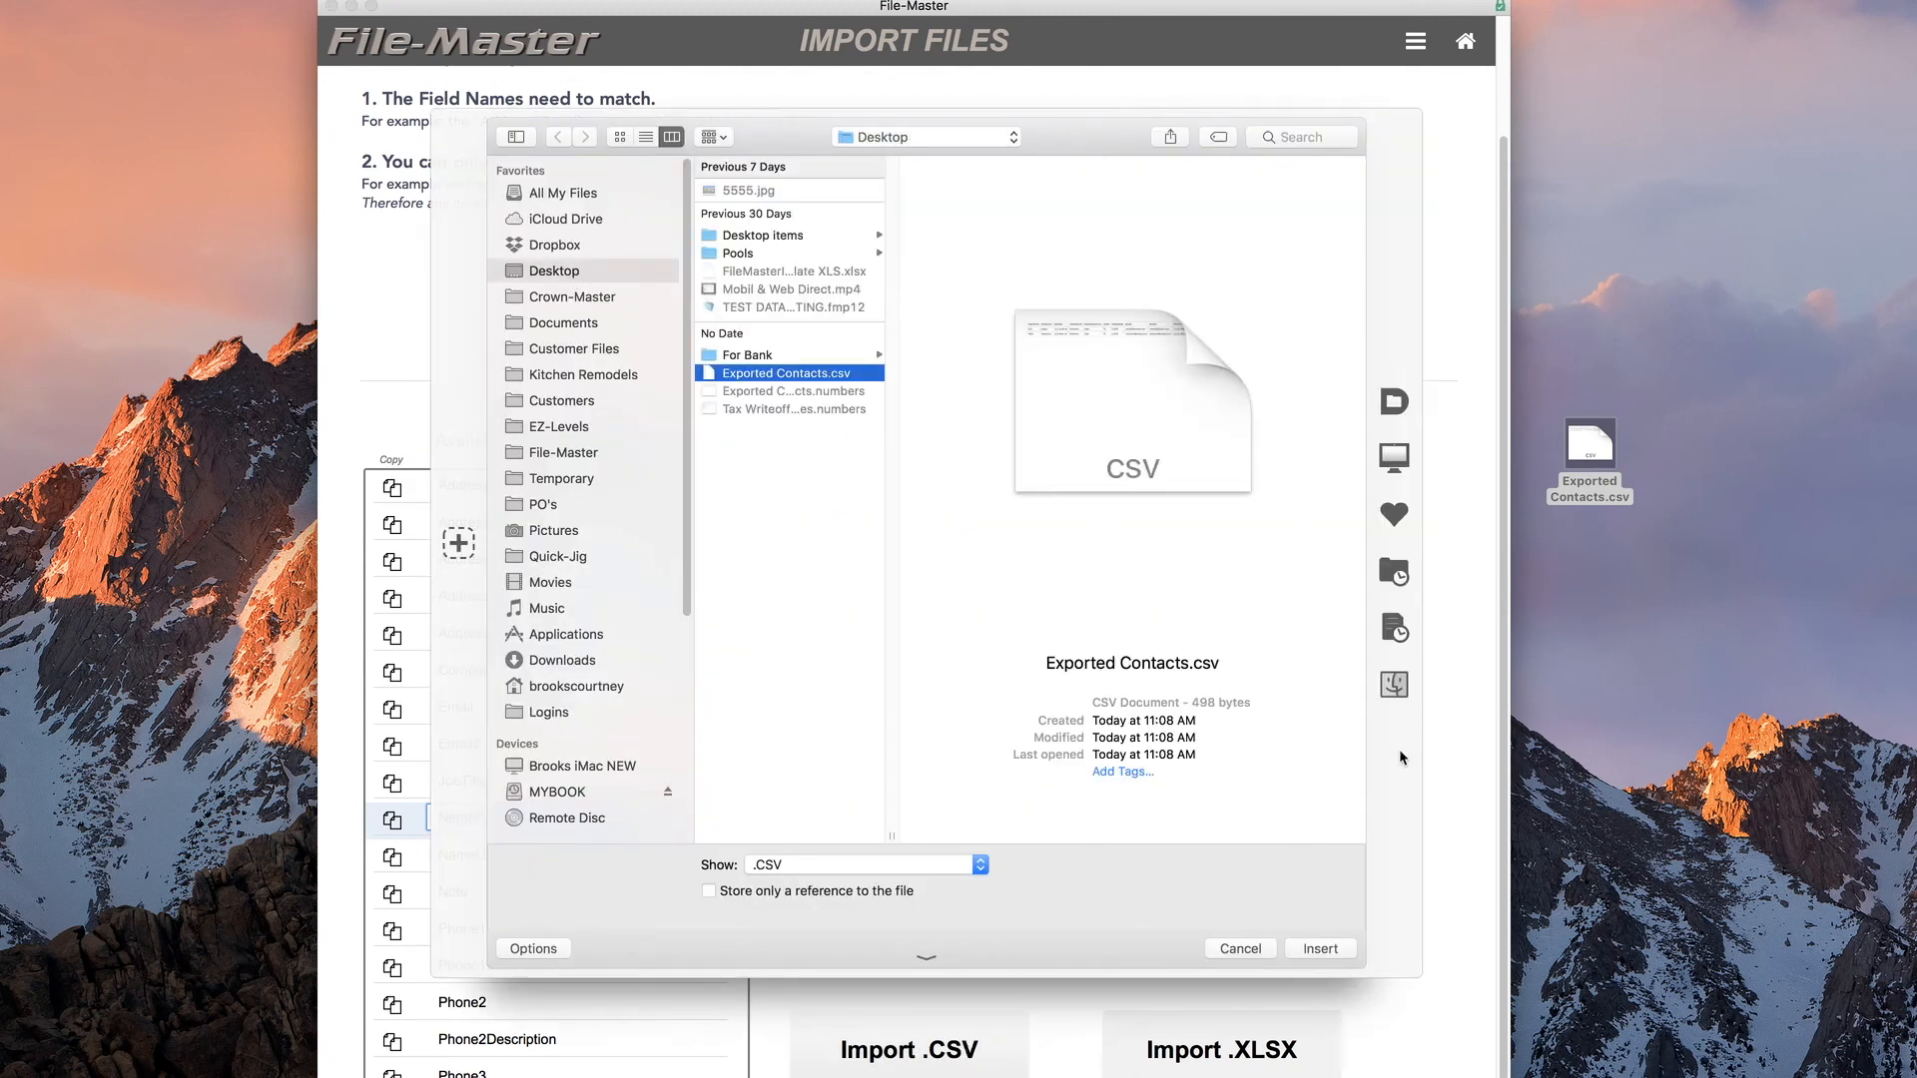
{"action": "left_click", "coordinate": [1320, 948]}
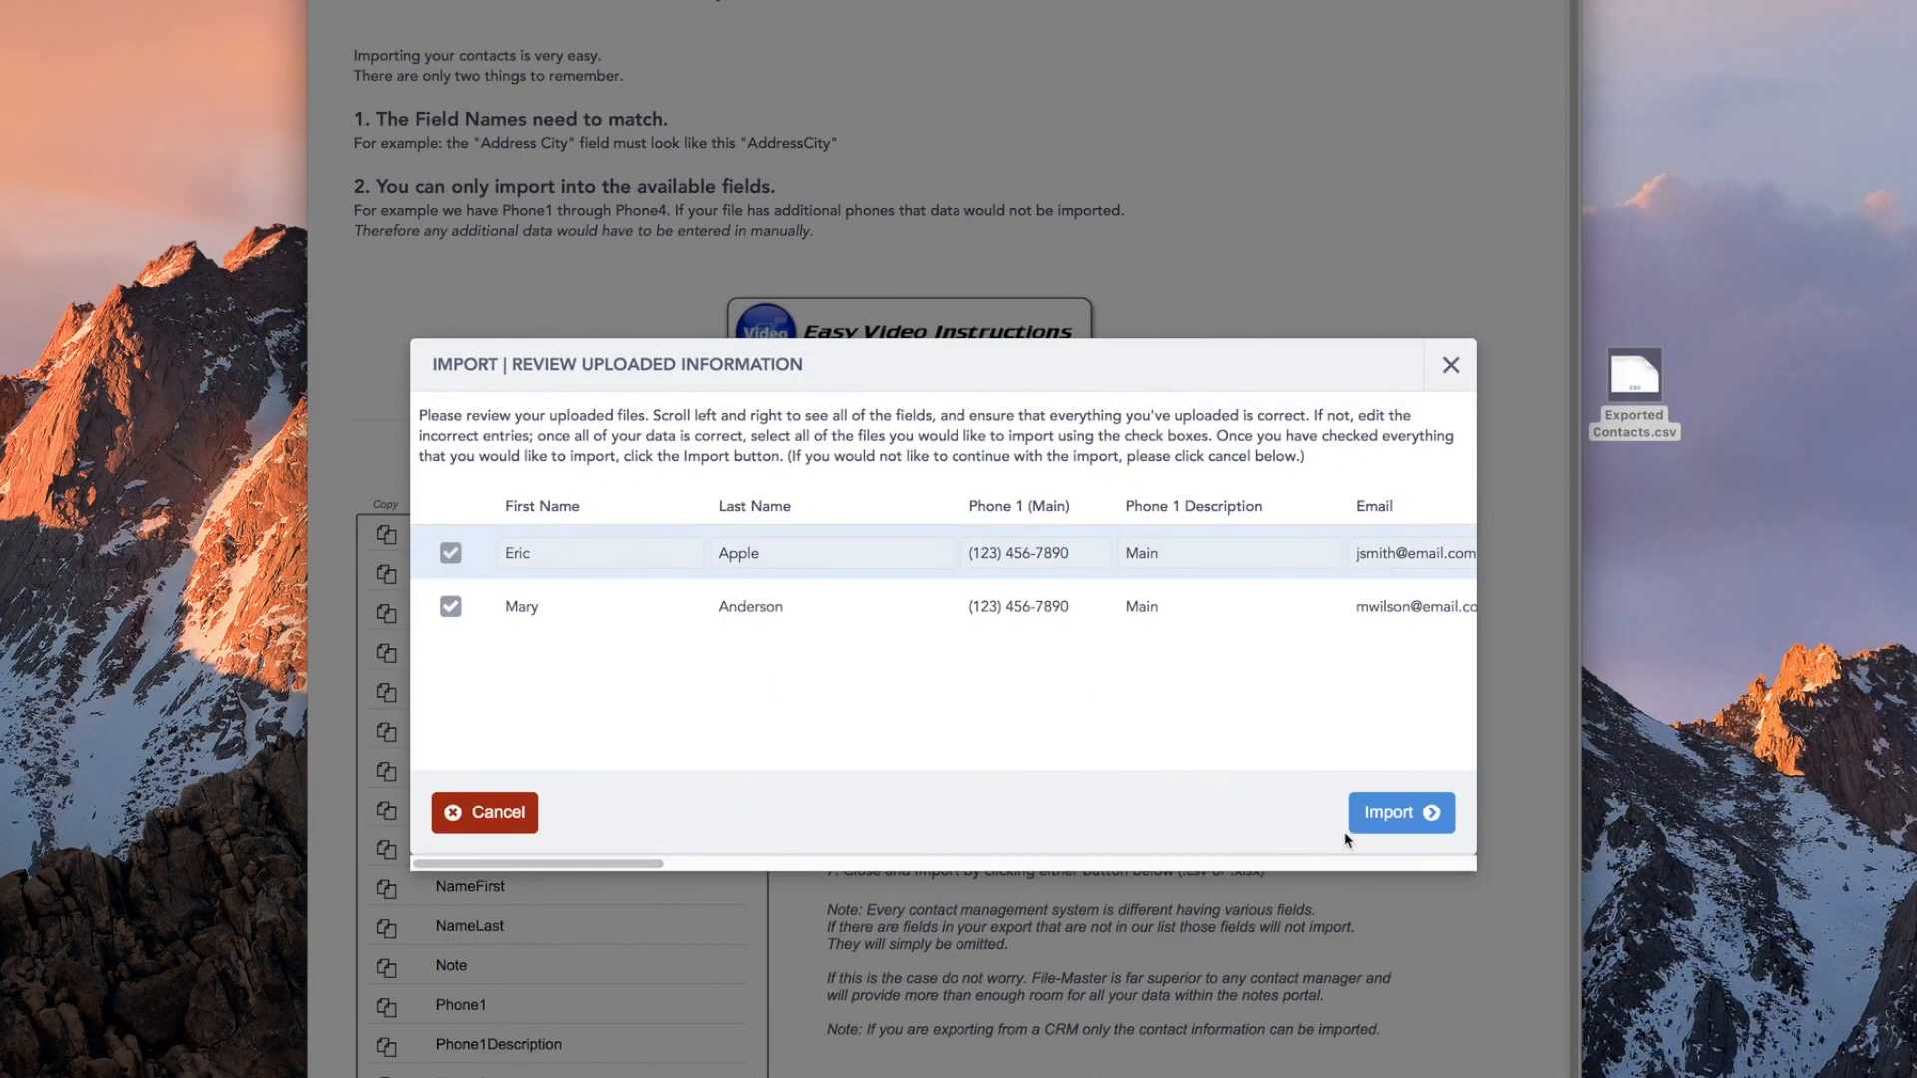
{"action": "left_click", "coordinate": [1328, 871]}
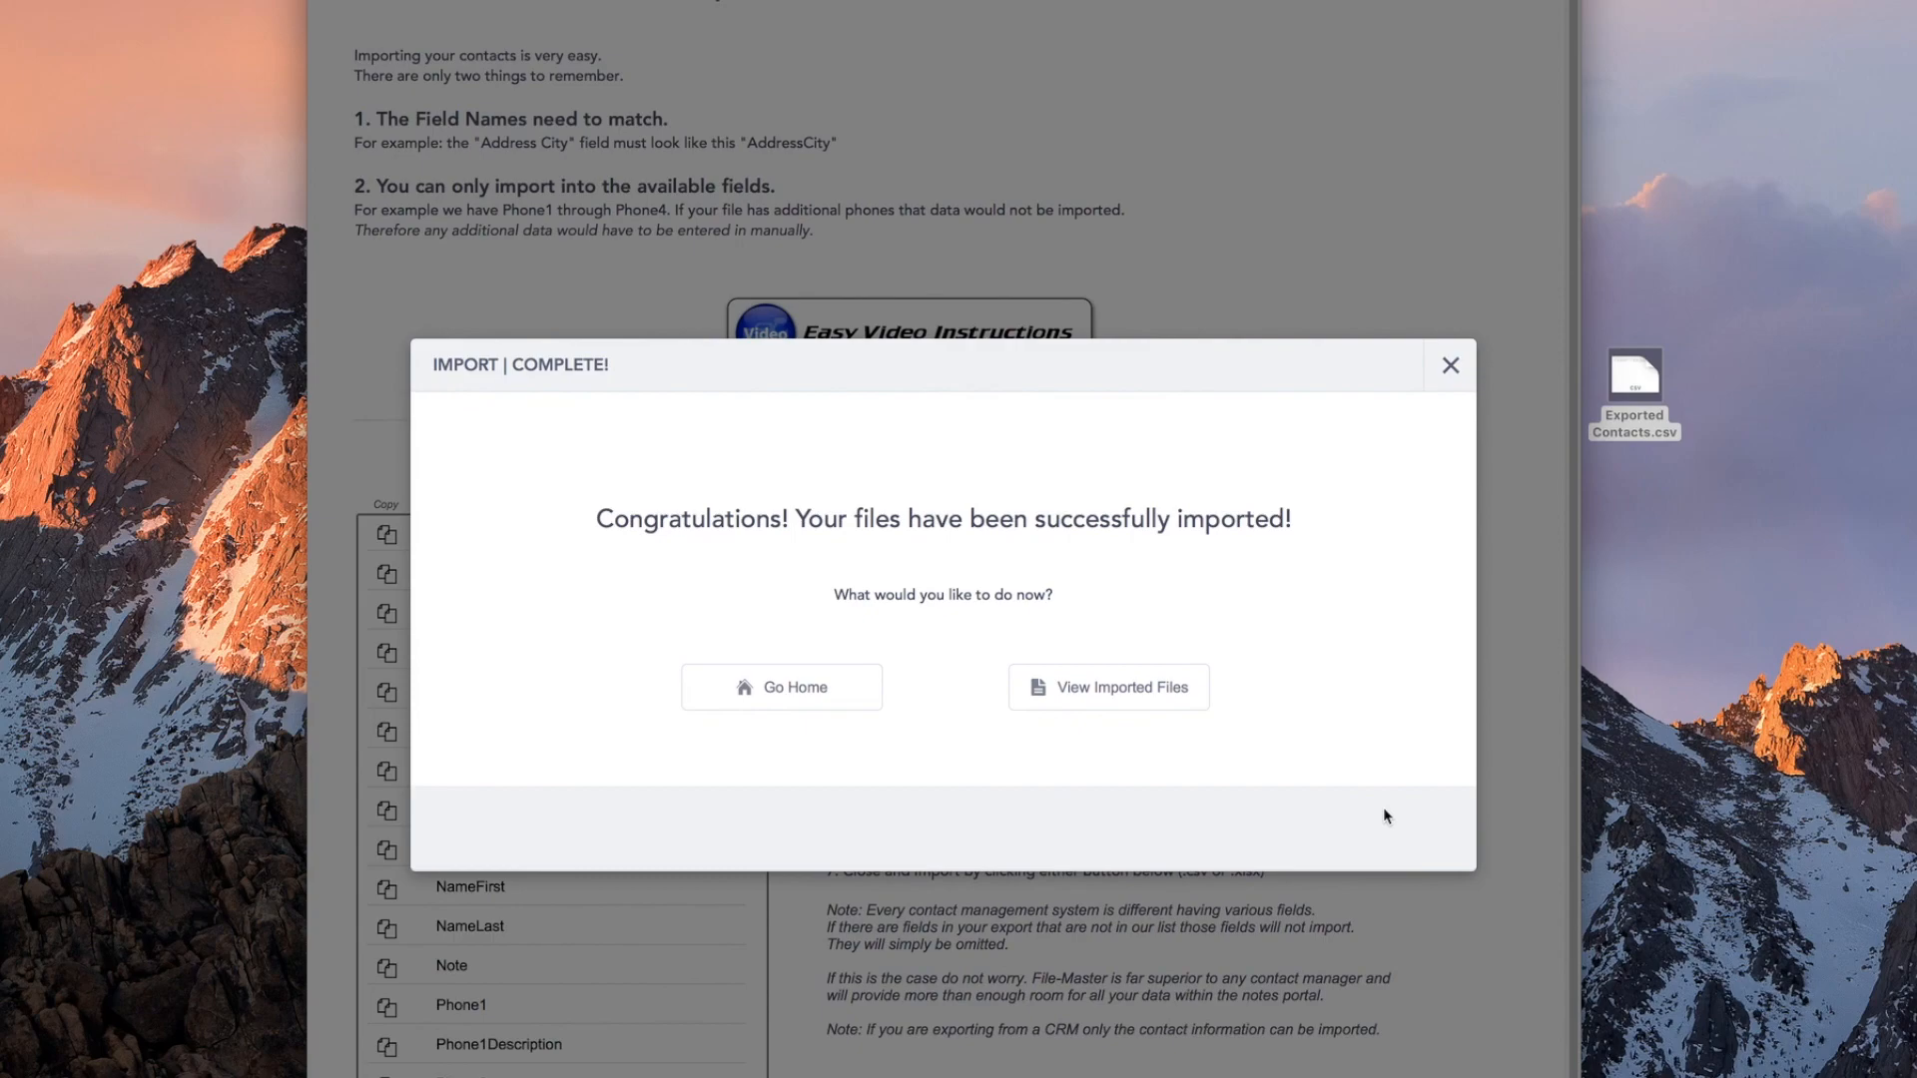
{"action": "left_click", "coordinate": [1099, 689]}
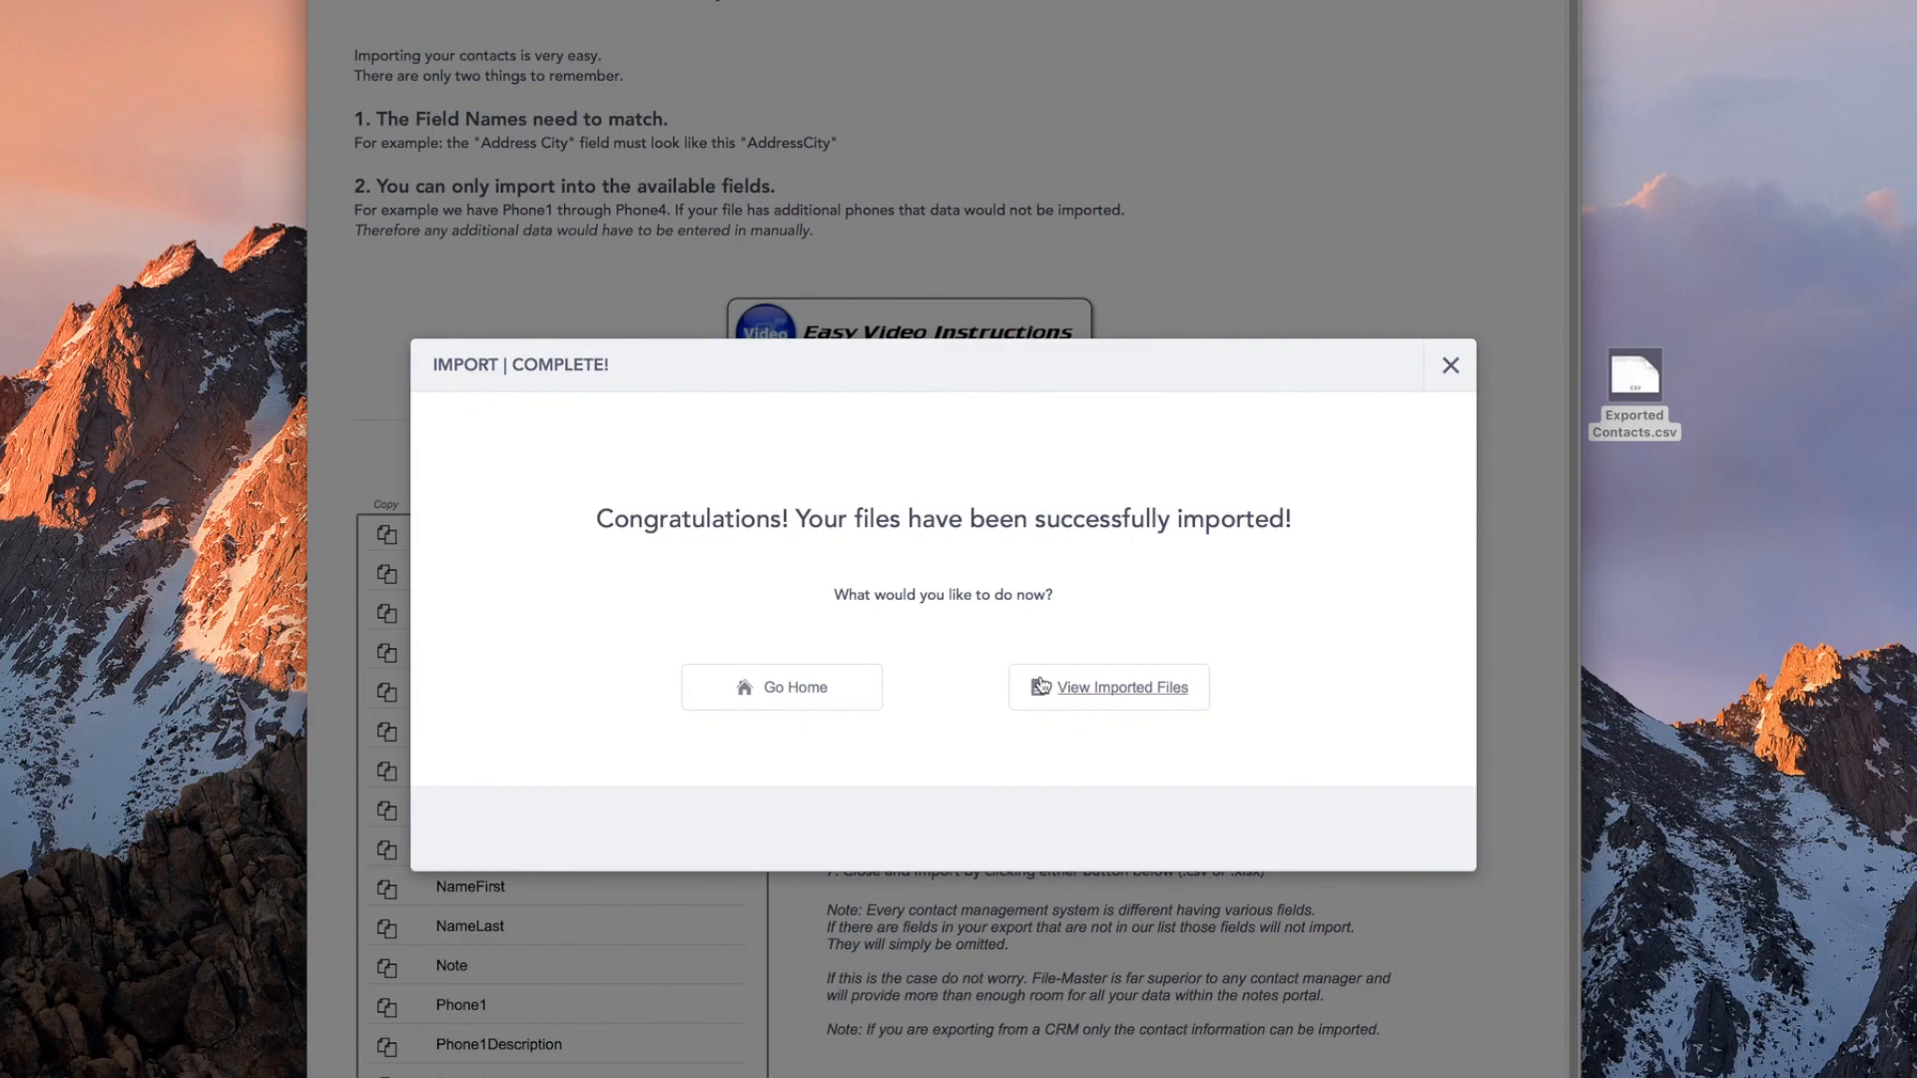